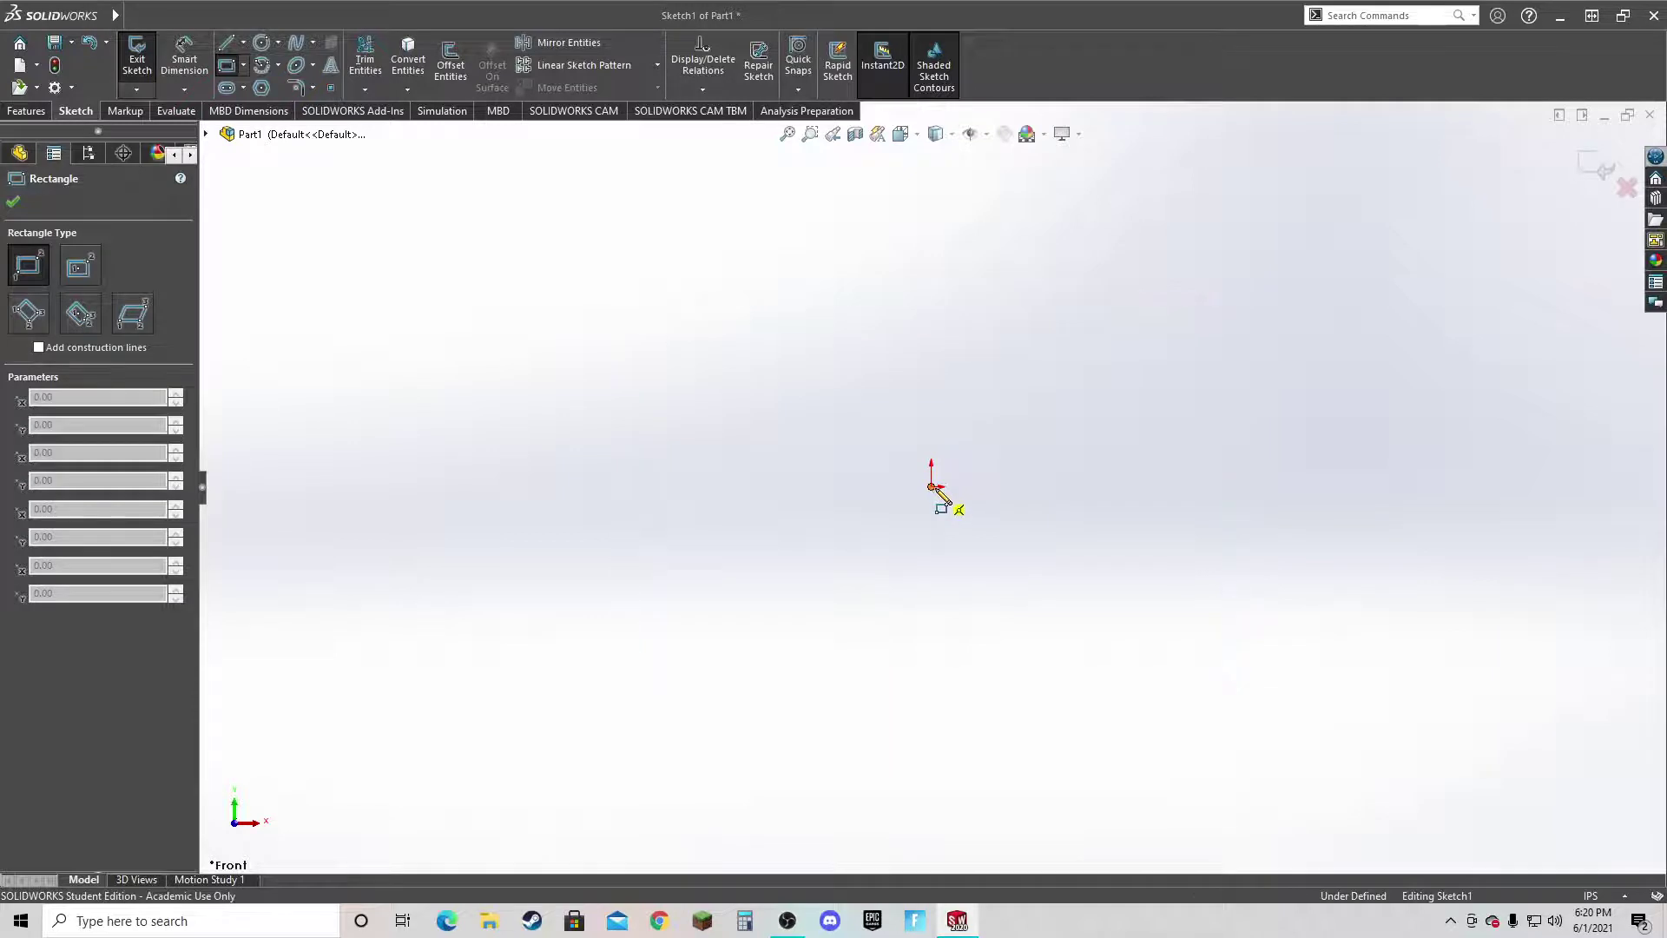
Sketch a corner rectangle from the origin, about 5.43 in wide and 2.62 in high.
left_click(1396, 262)
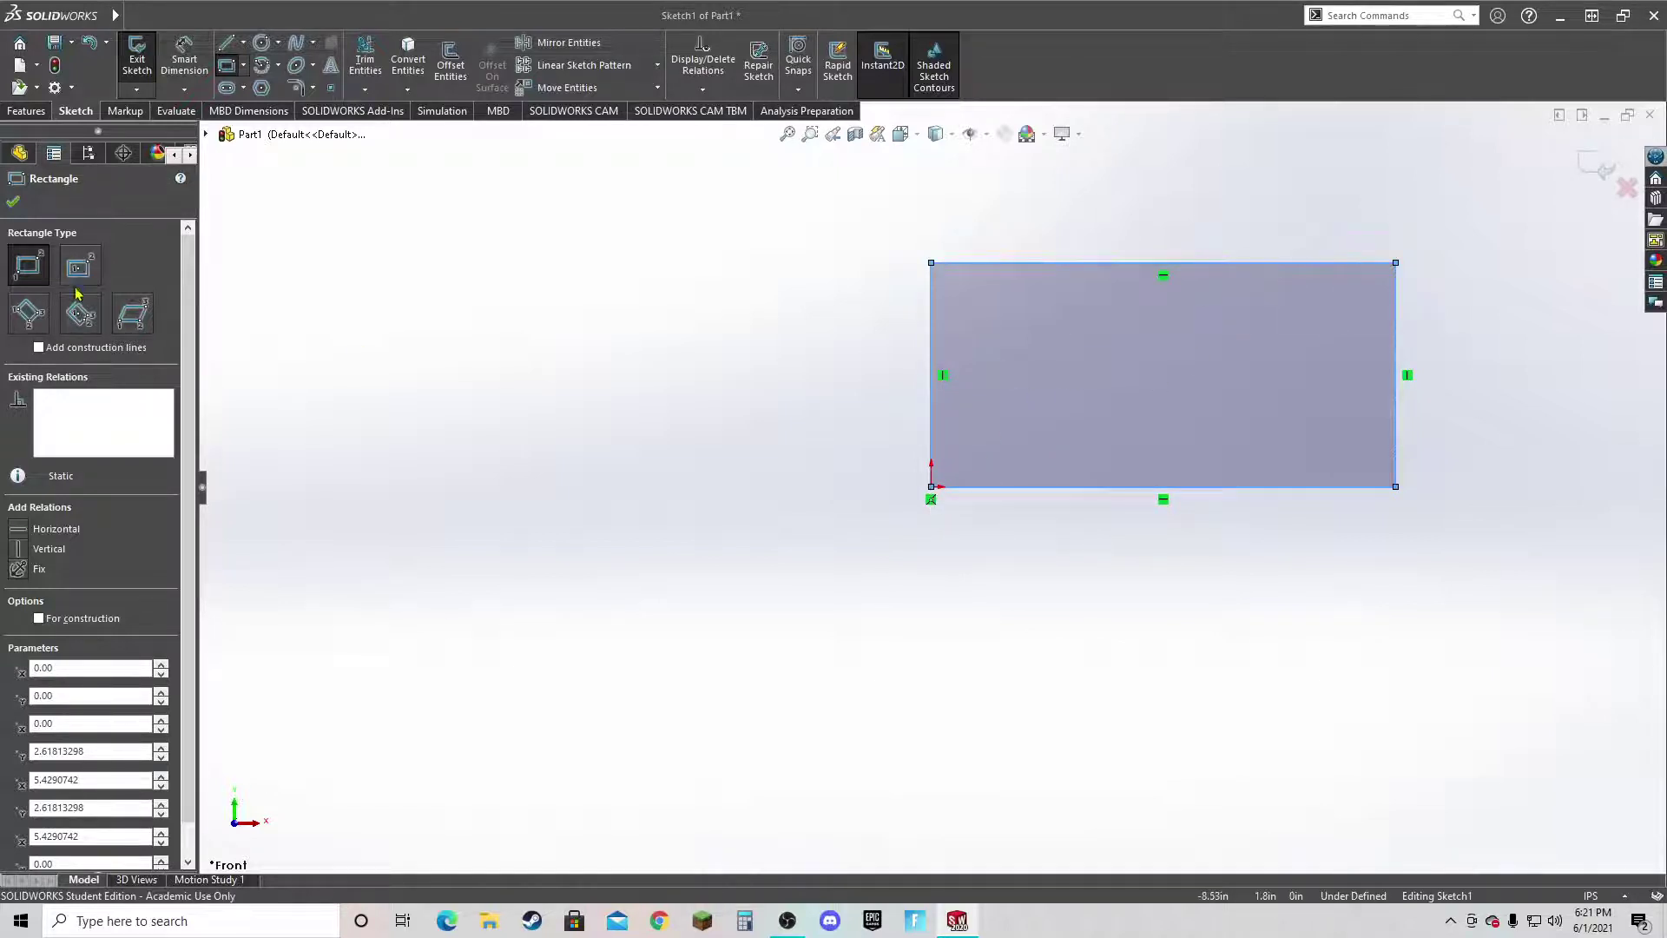
key("Escape")
mouse_move(1294, 596)
middle_mouse_down()
mouse_move(1141, 650)
mouse_move(1258, 584)
mouse_move(1359, 585)
mouse_move(1313, 599)
middle_mouse_up()
Extrude the rectangle into a solid plate with a blind depth of 0.5 in.
left_click(26, 110)
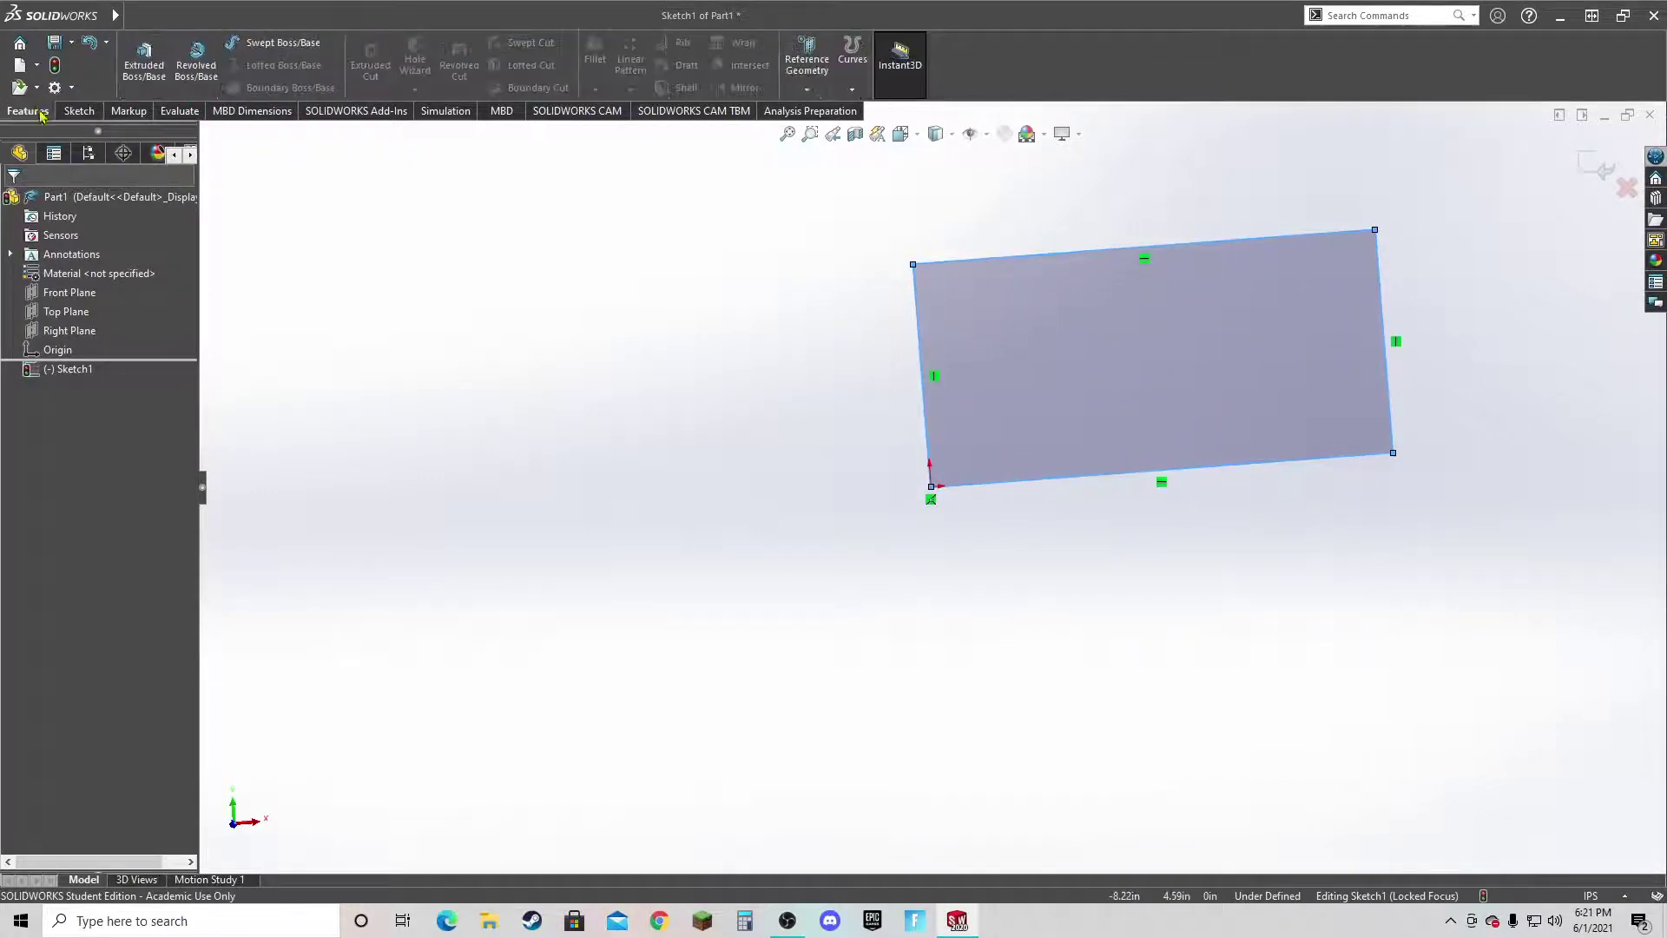
left_click(147, 88)
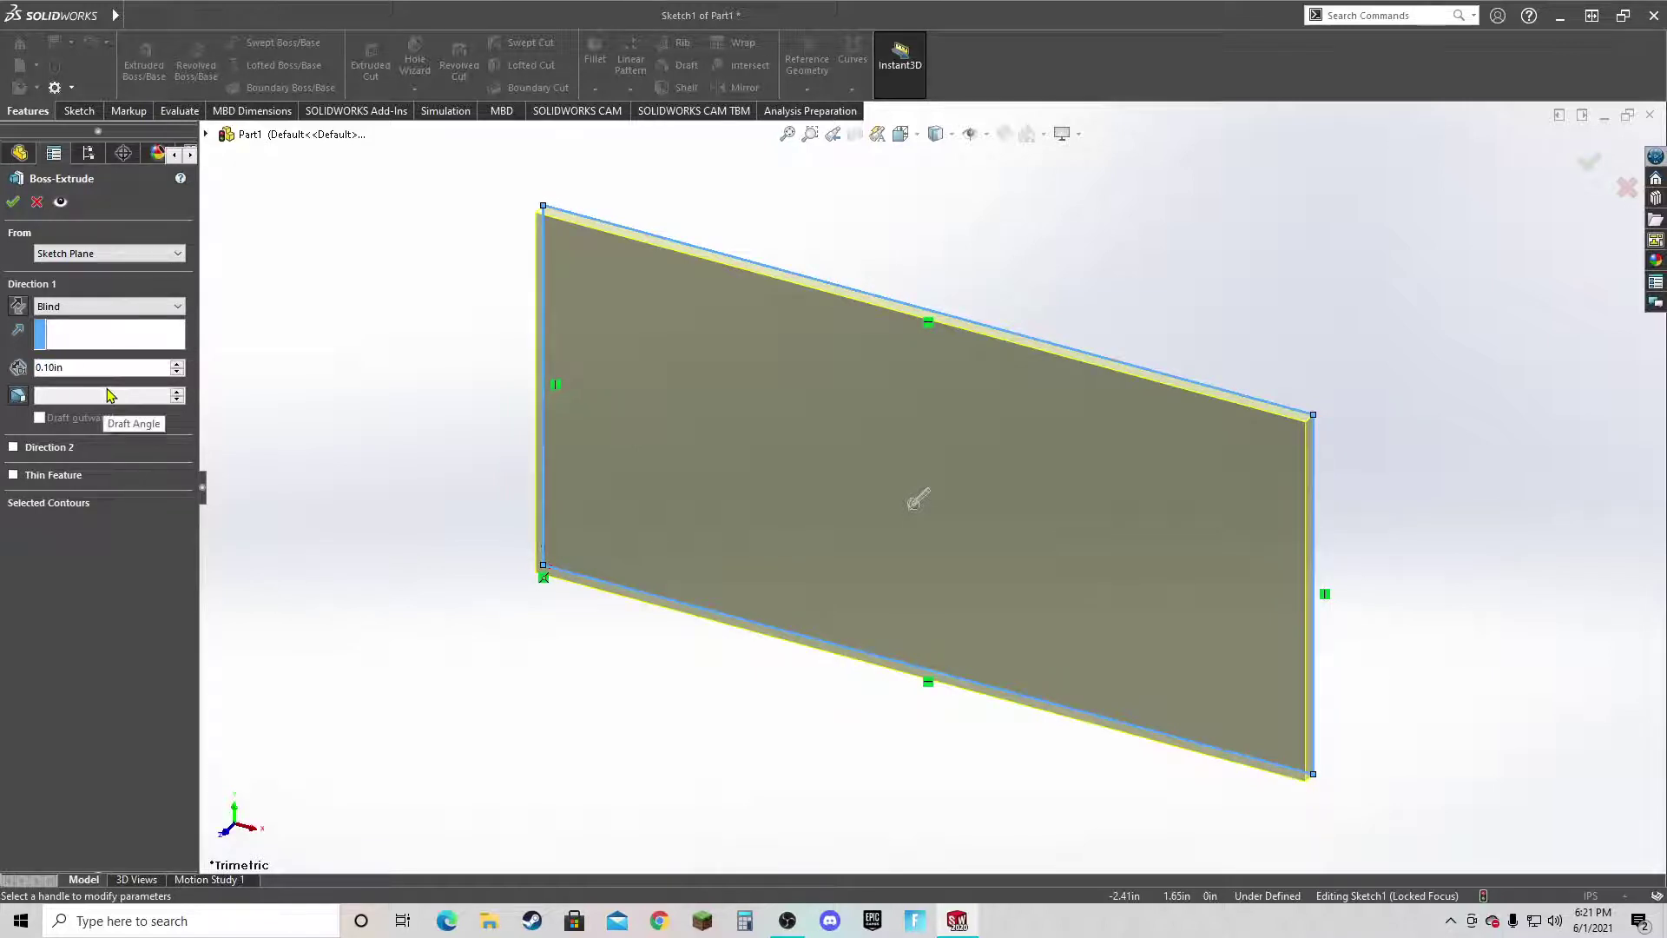
type("0.3")
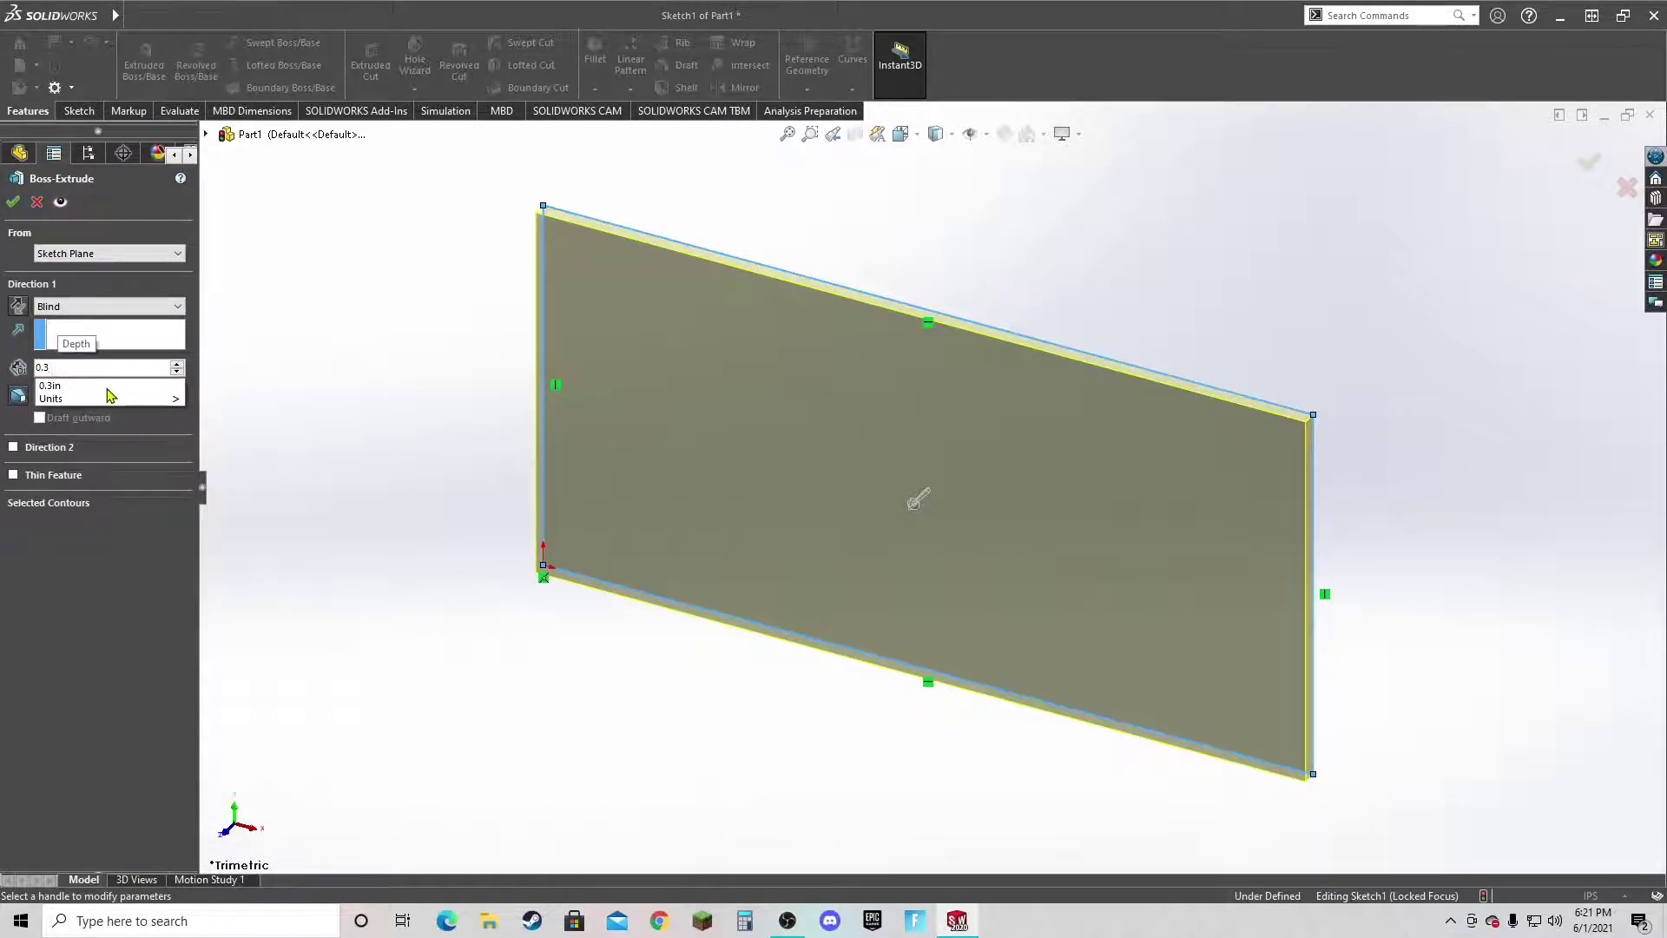
key("Return")
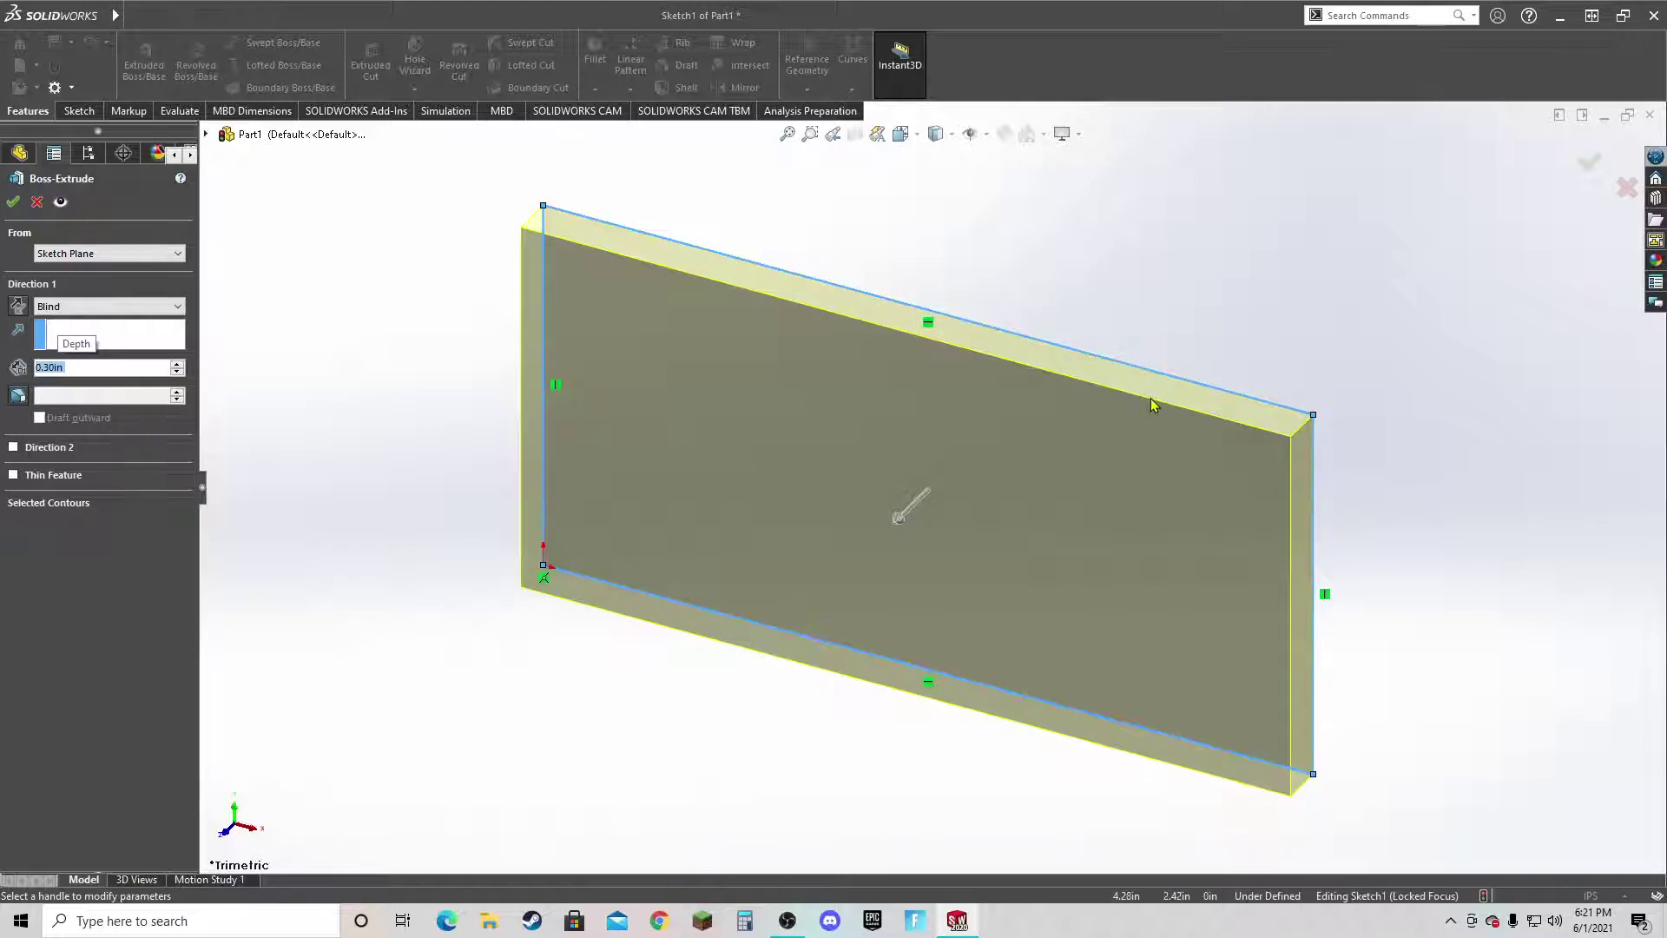
mouse_move(1210, 287)
middle_mouse_down()
mouse_move(1097, 324)
mouse_move(1184, 278)
middle_mouse_up()
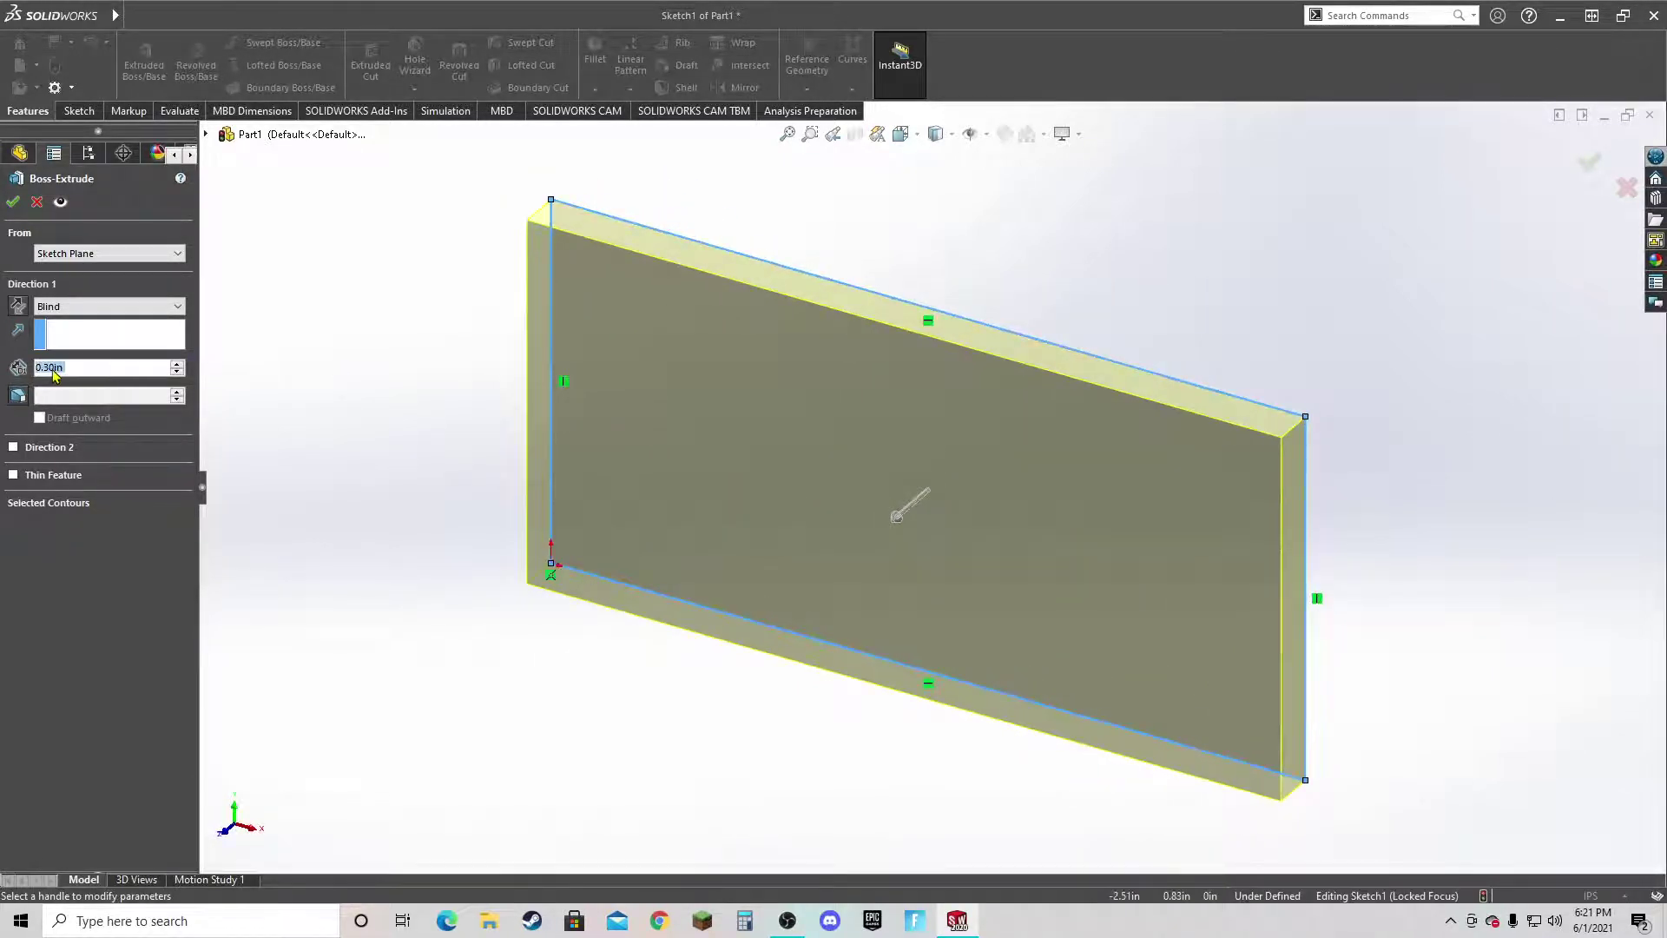
type("0.5")
key("Return")
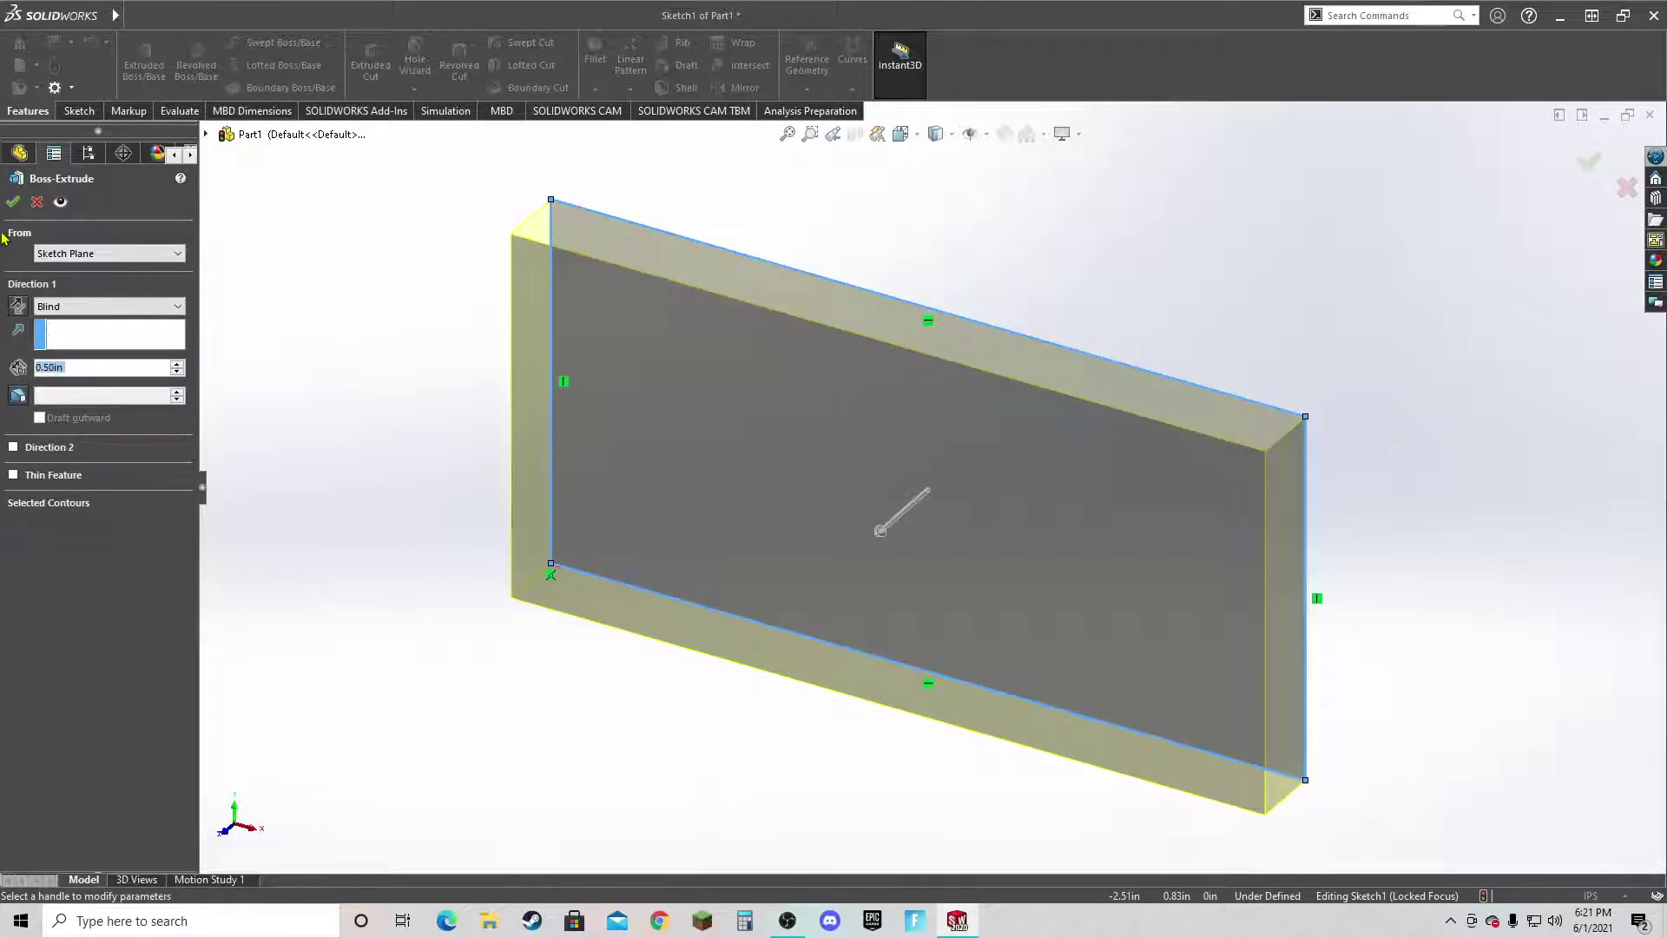
left_click(13, 201)
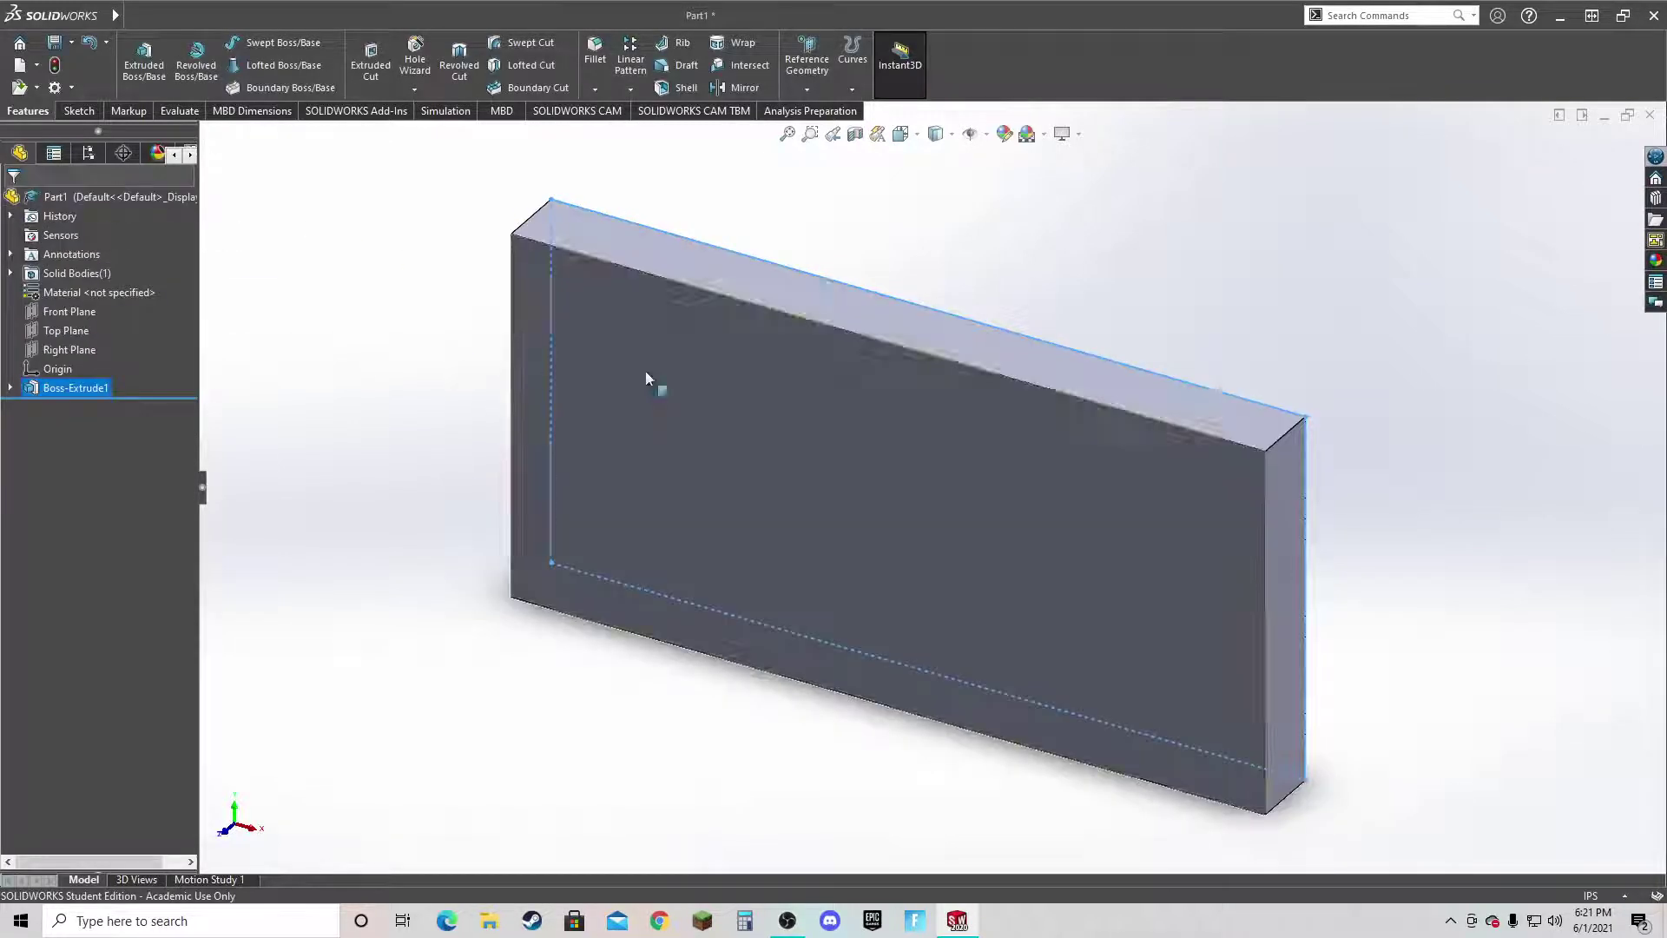
Sketch a corner rectangle about 2.70 in by 1.07 in around the middle of the plate's front face.
mouse_move(1097, 268)
middle_mouse_down()
mouse_move(1002, 264)
mouse_move(1113, 193)
middle_mouse_up()
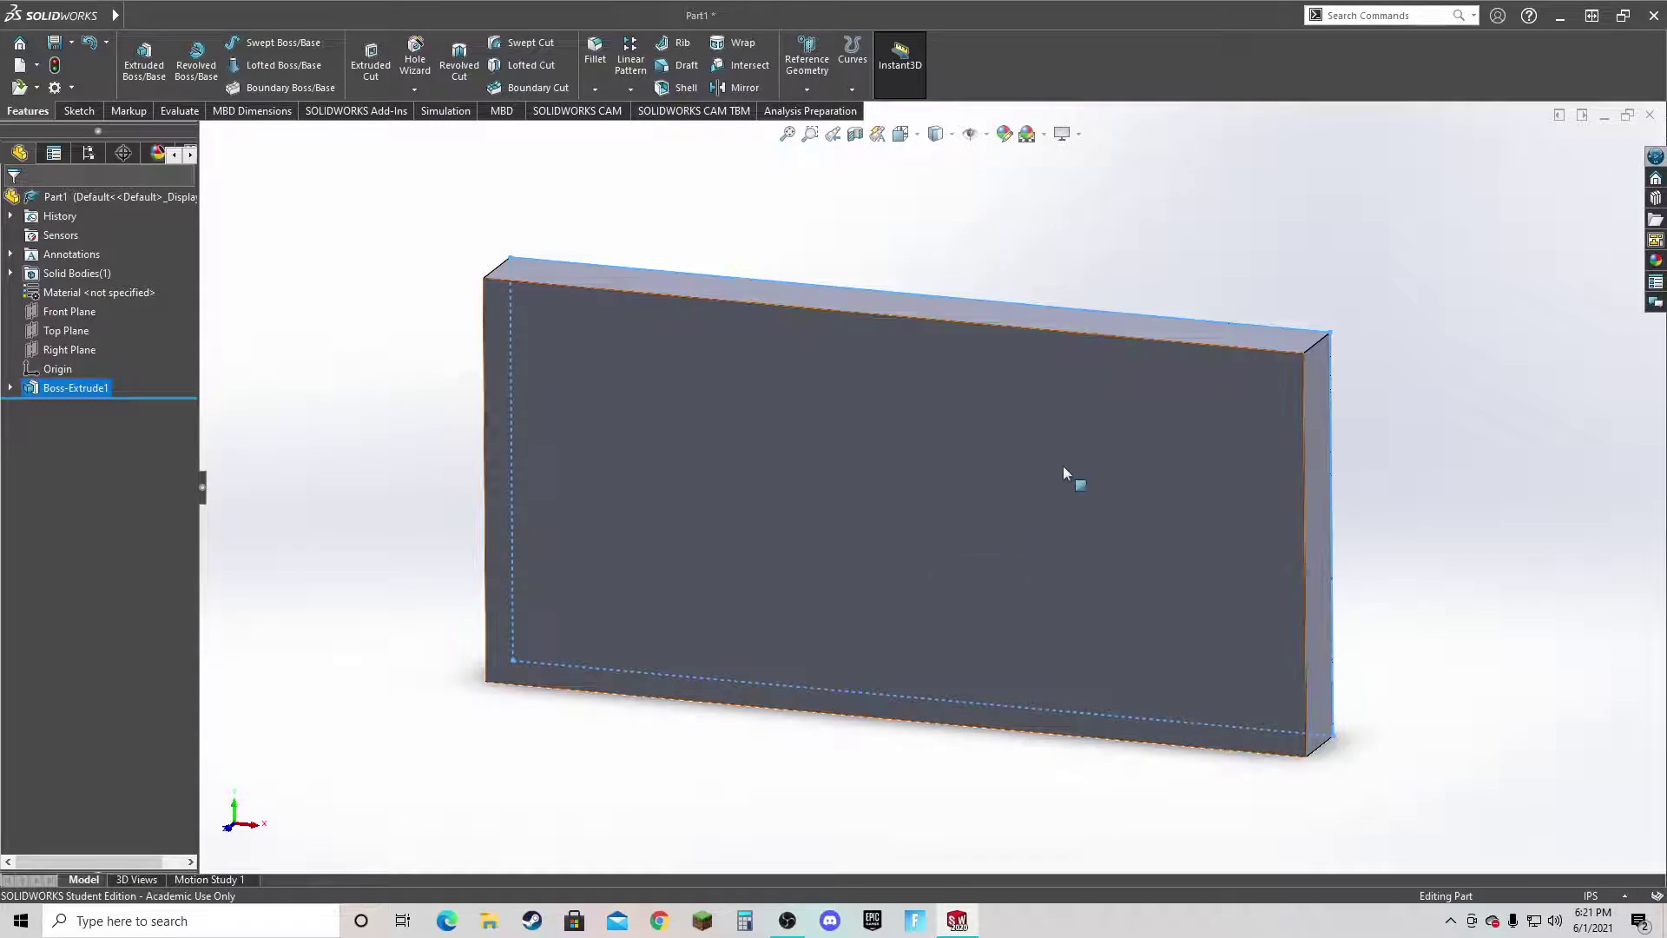
middle_click_drag(1071, 477, 1061, 367)
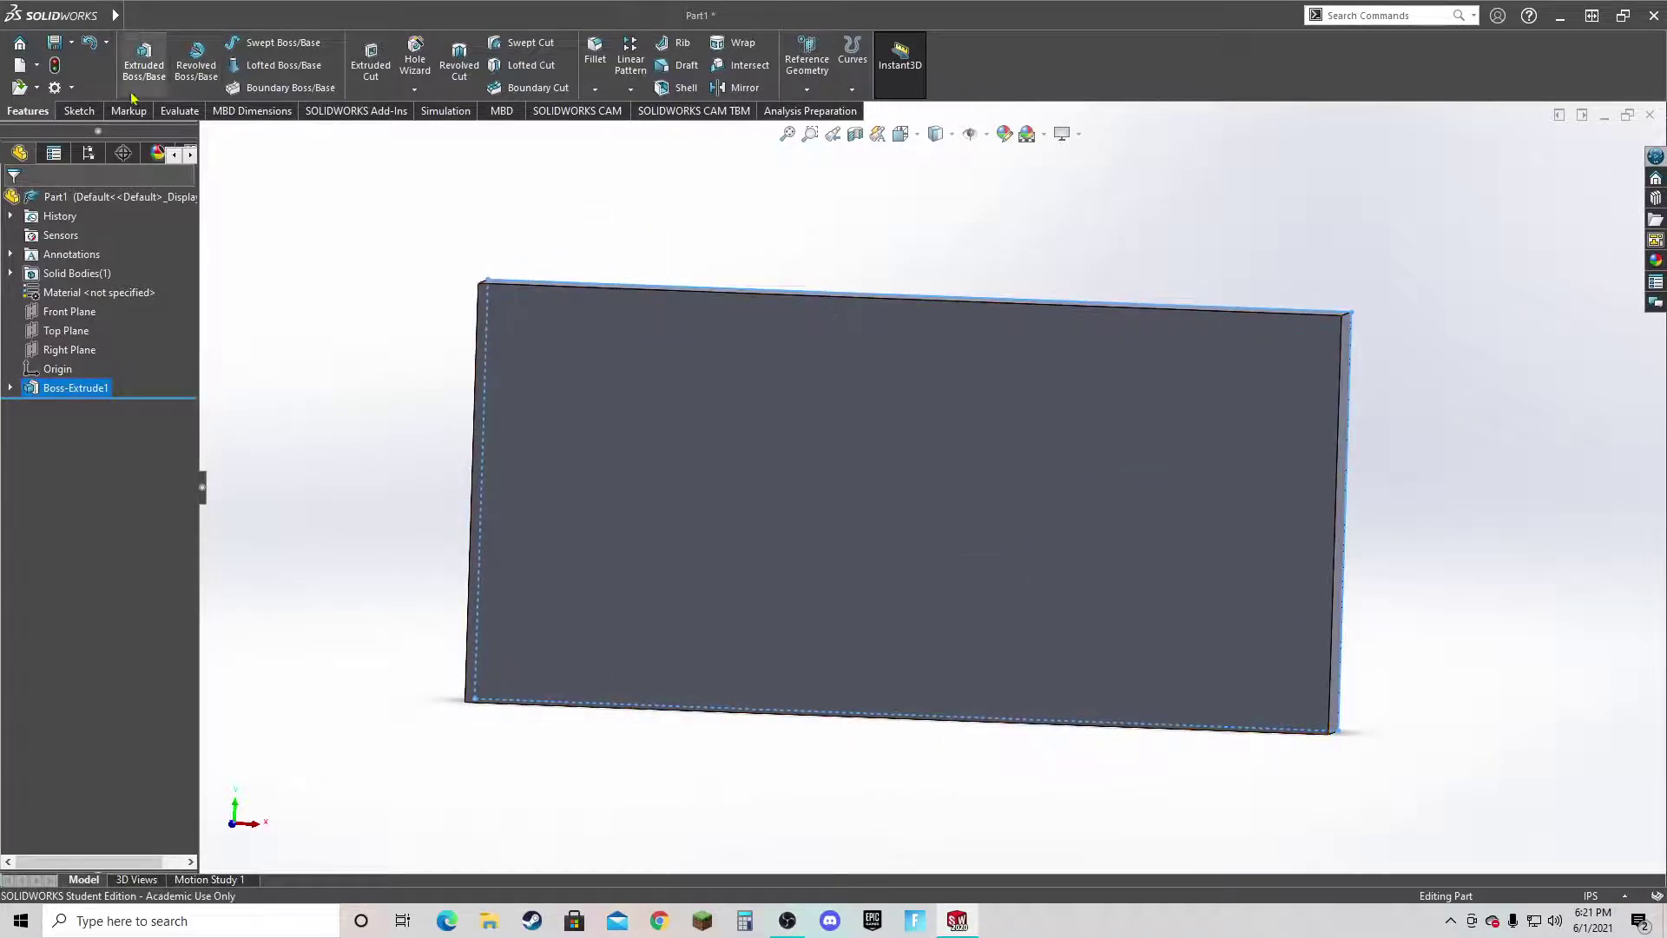
left_click(77, 112)
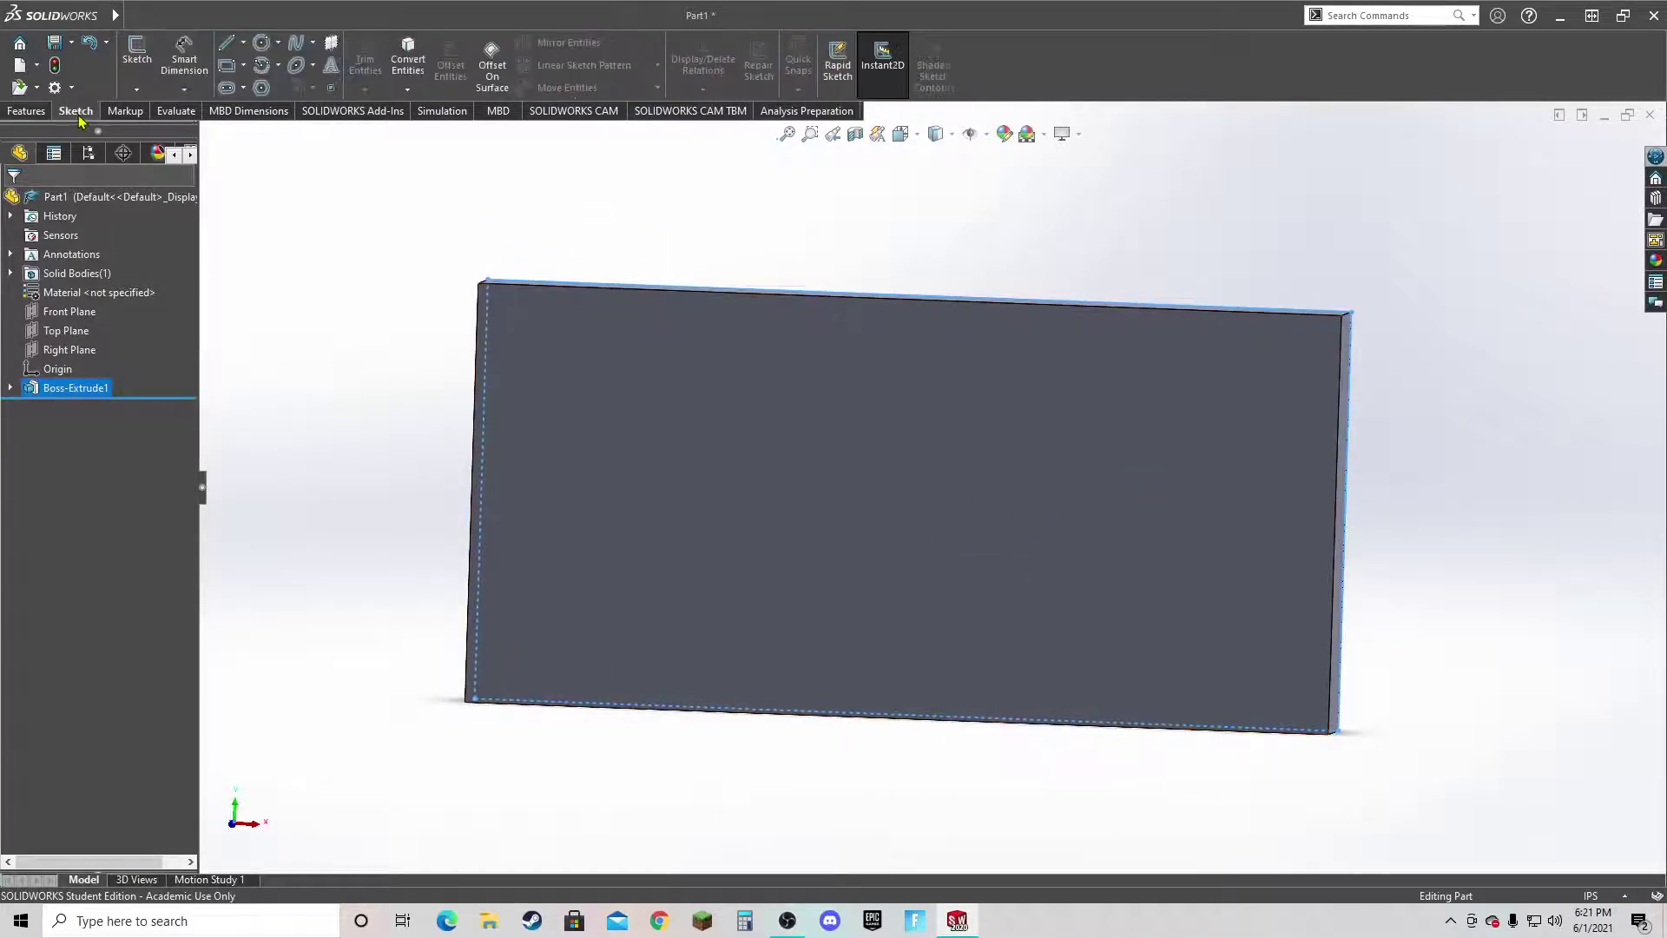
left_click(228, 67)
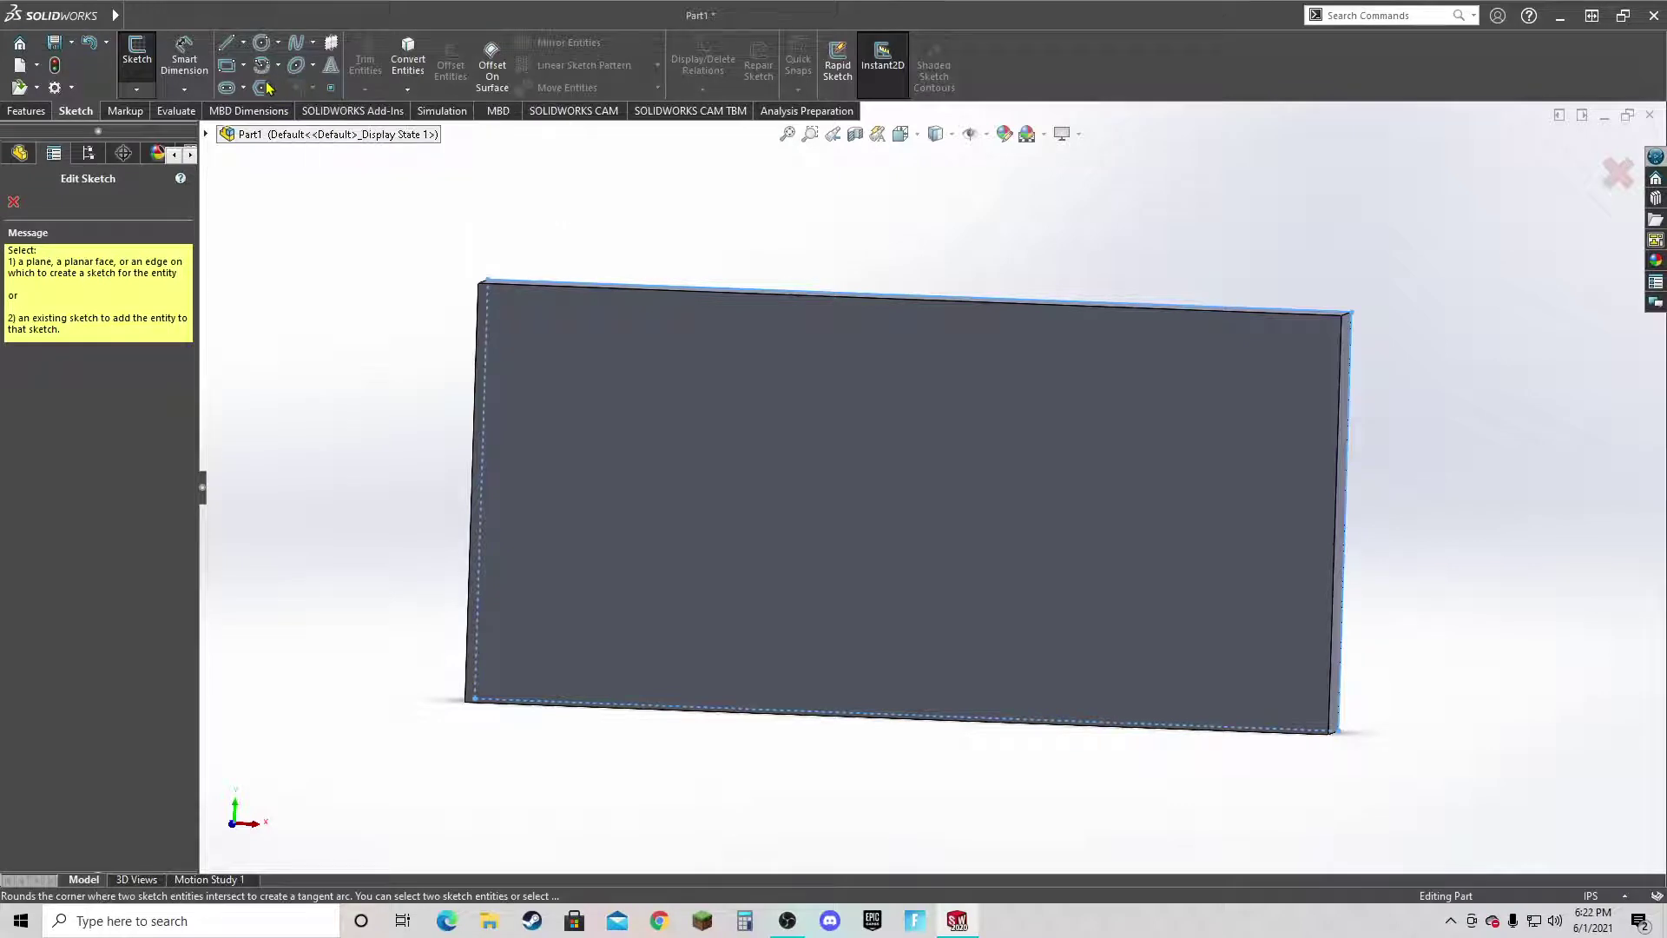
left_click(227, 66)
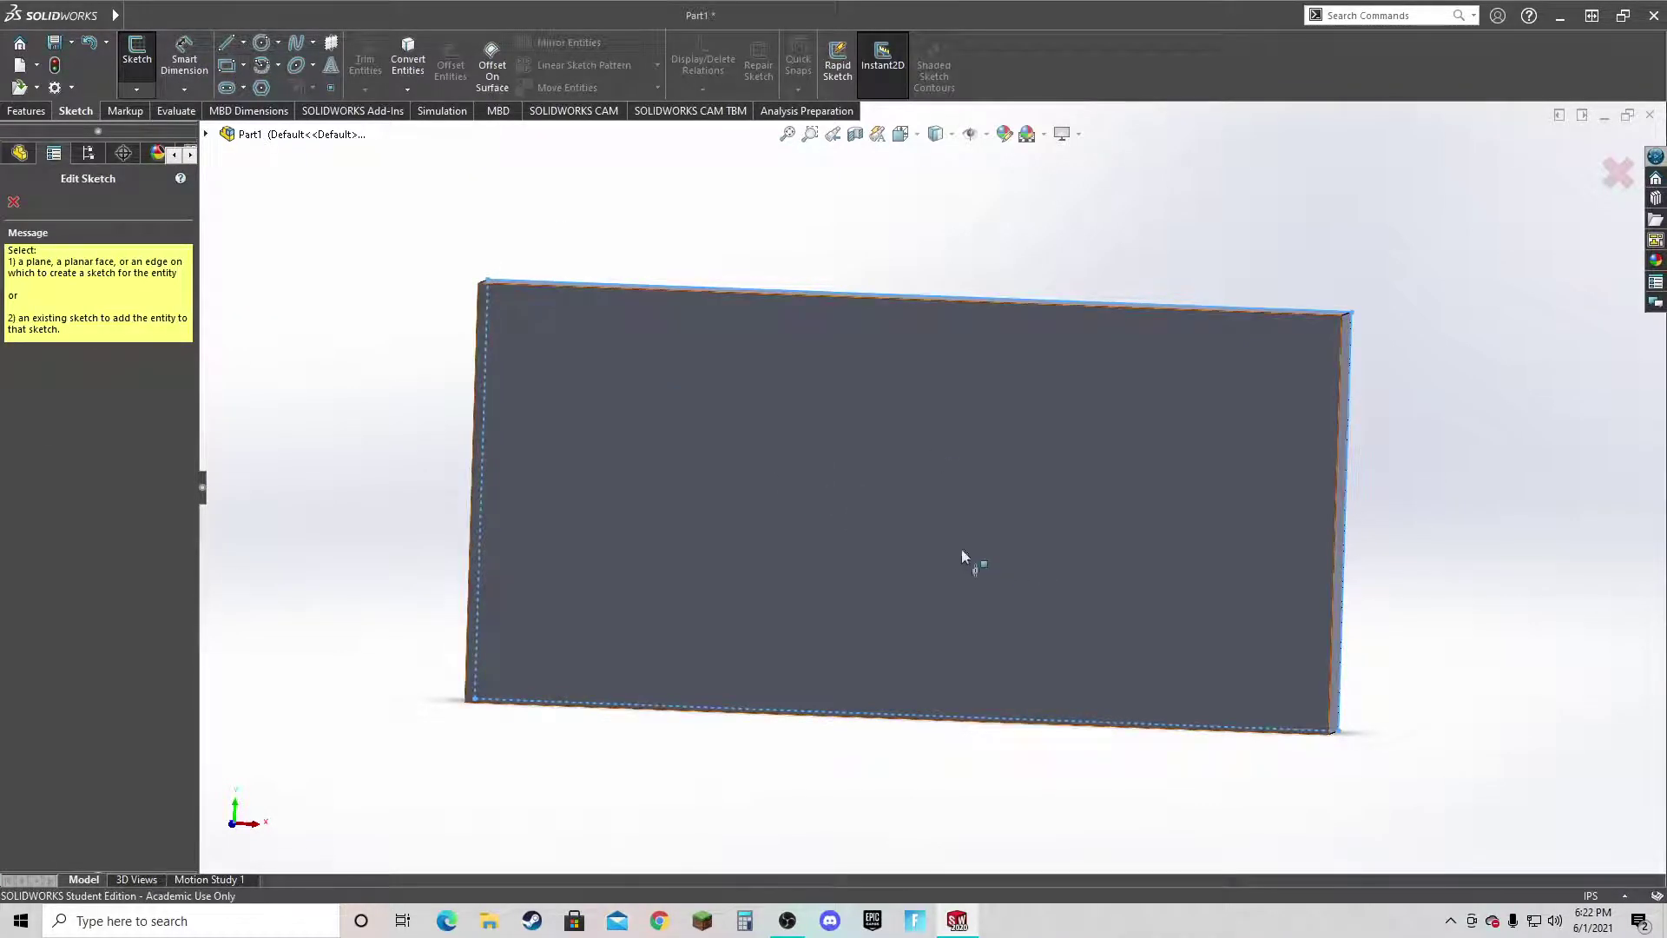
left_click(884, 488)
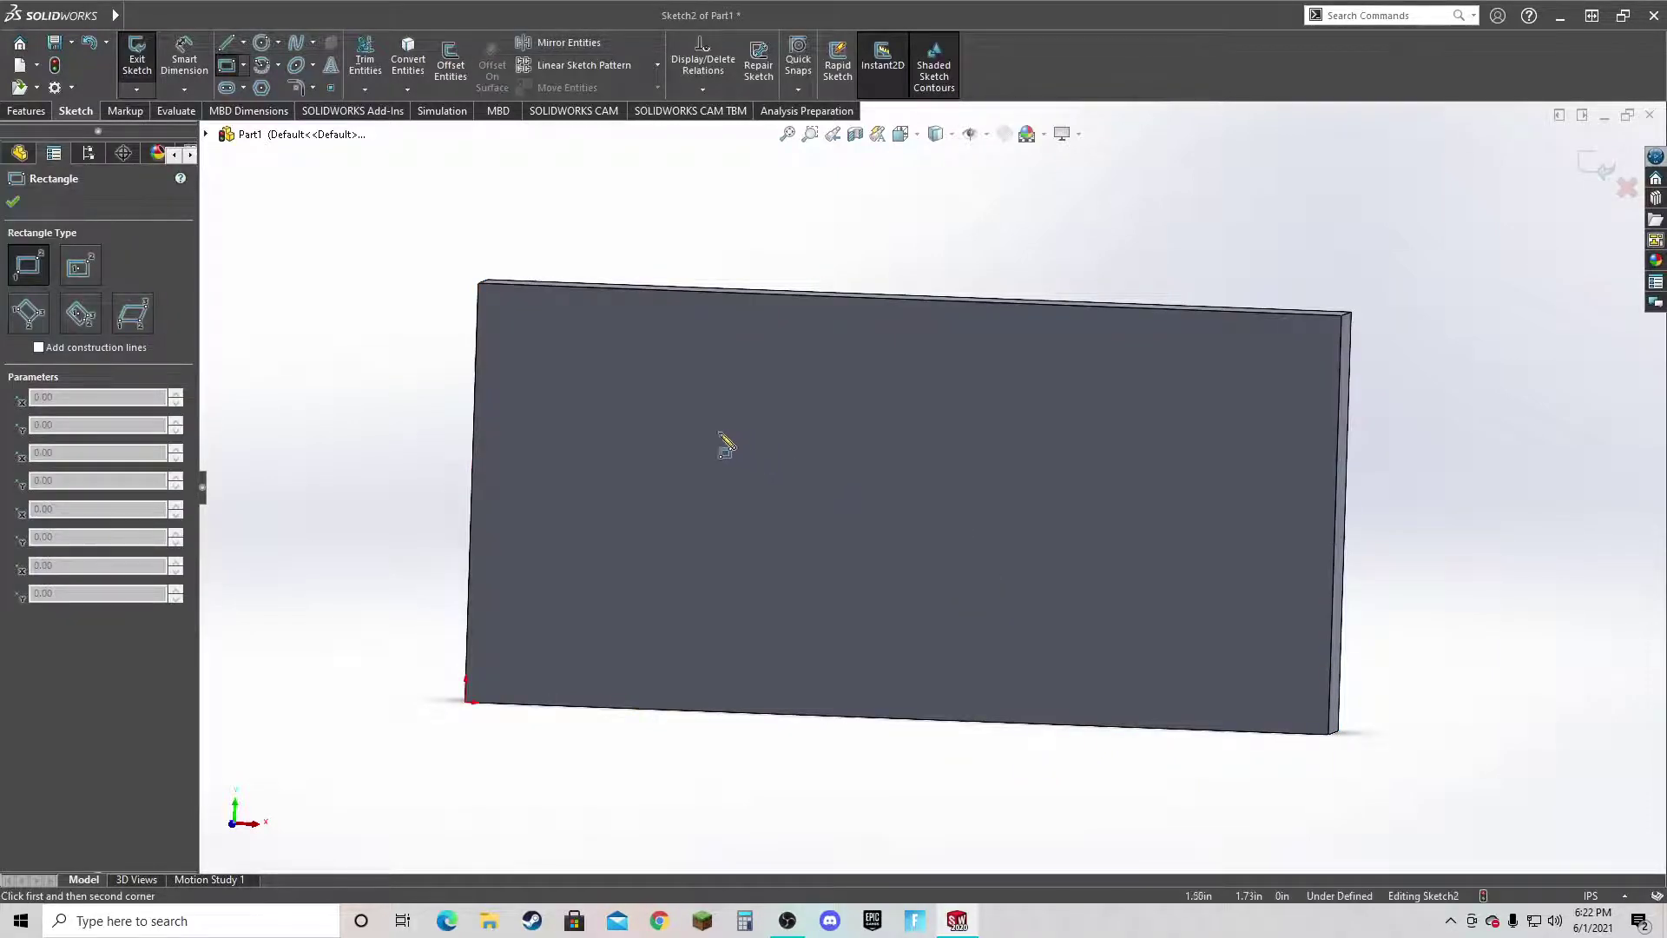
left_click(700, 420)
left_click(1126, 606)
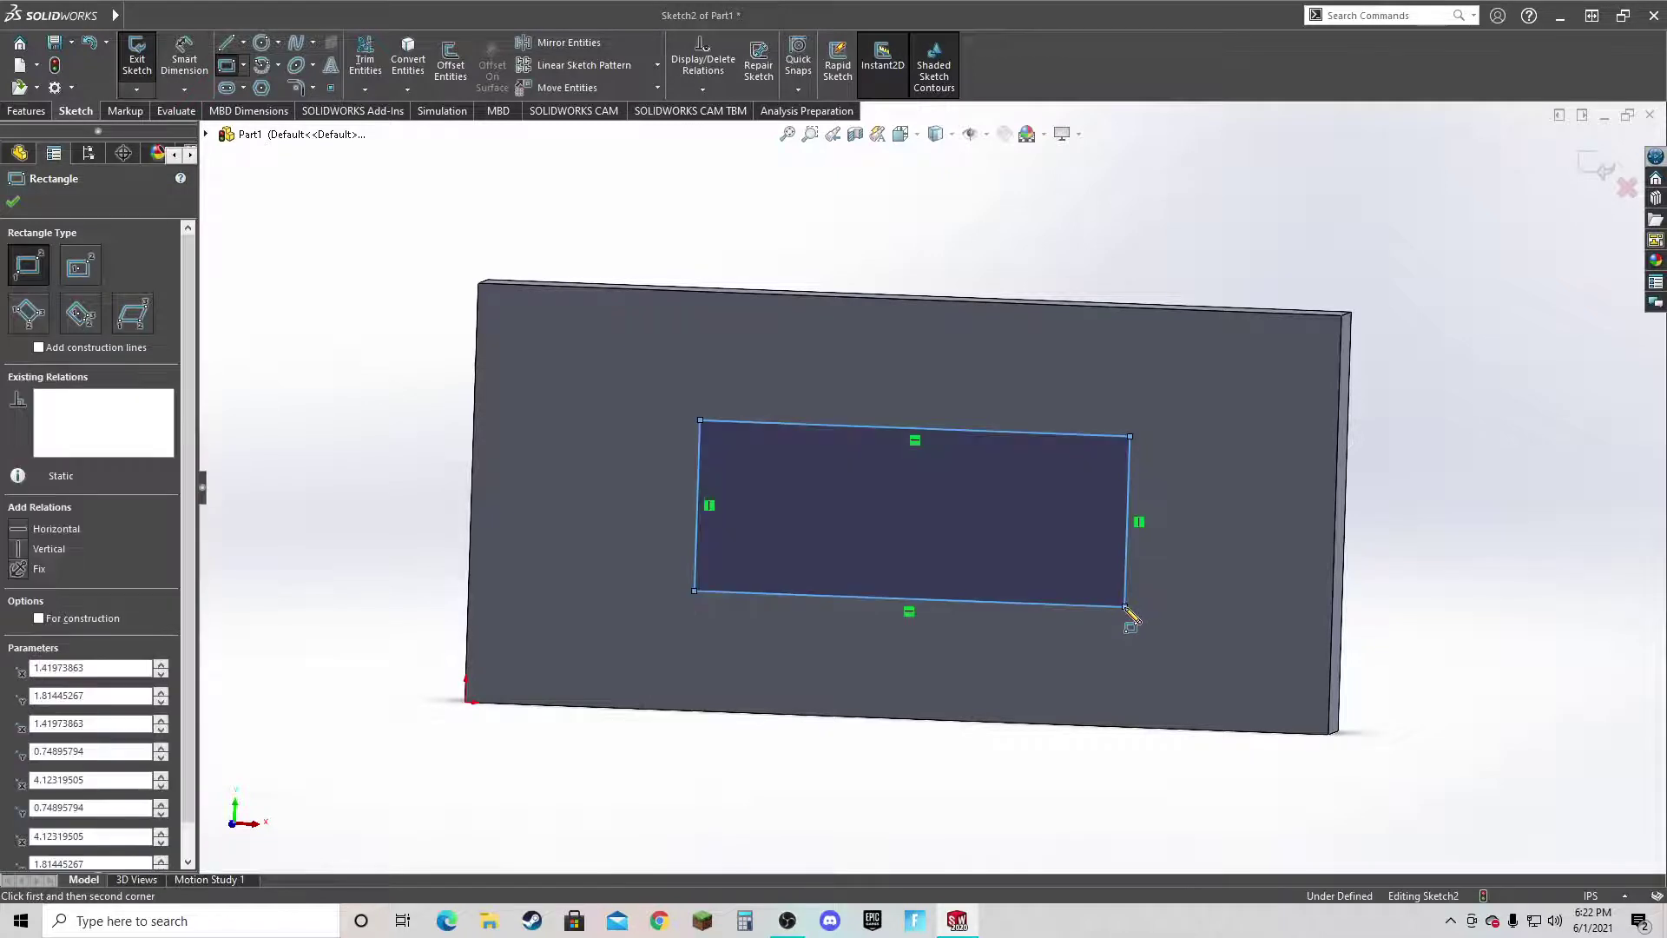
left_click(26, 110)
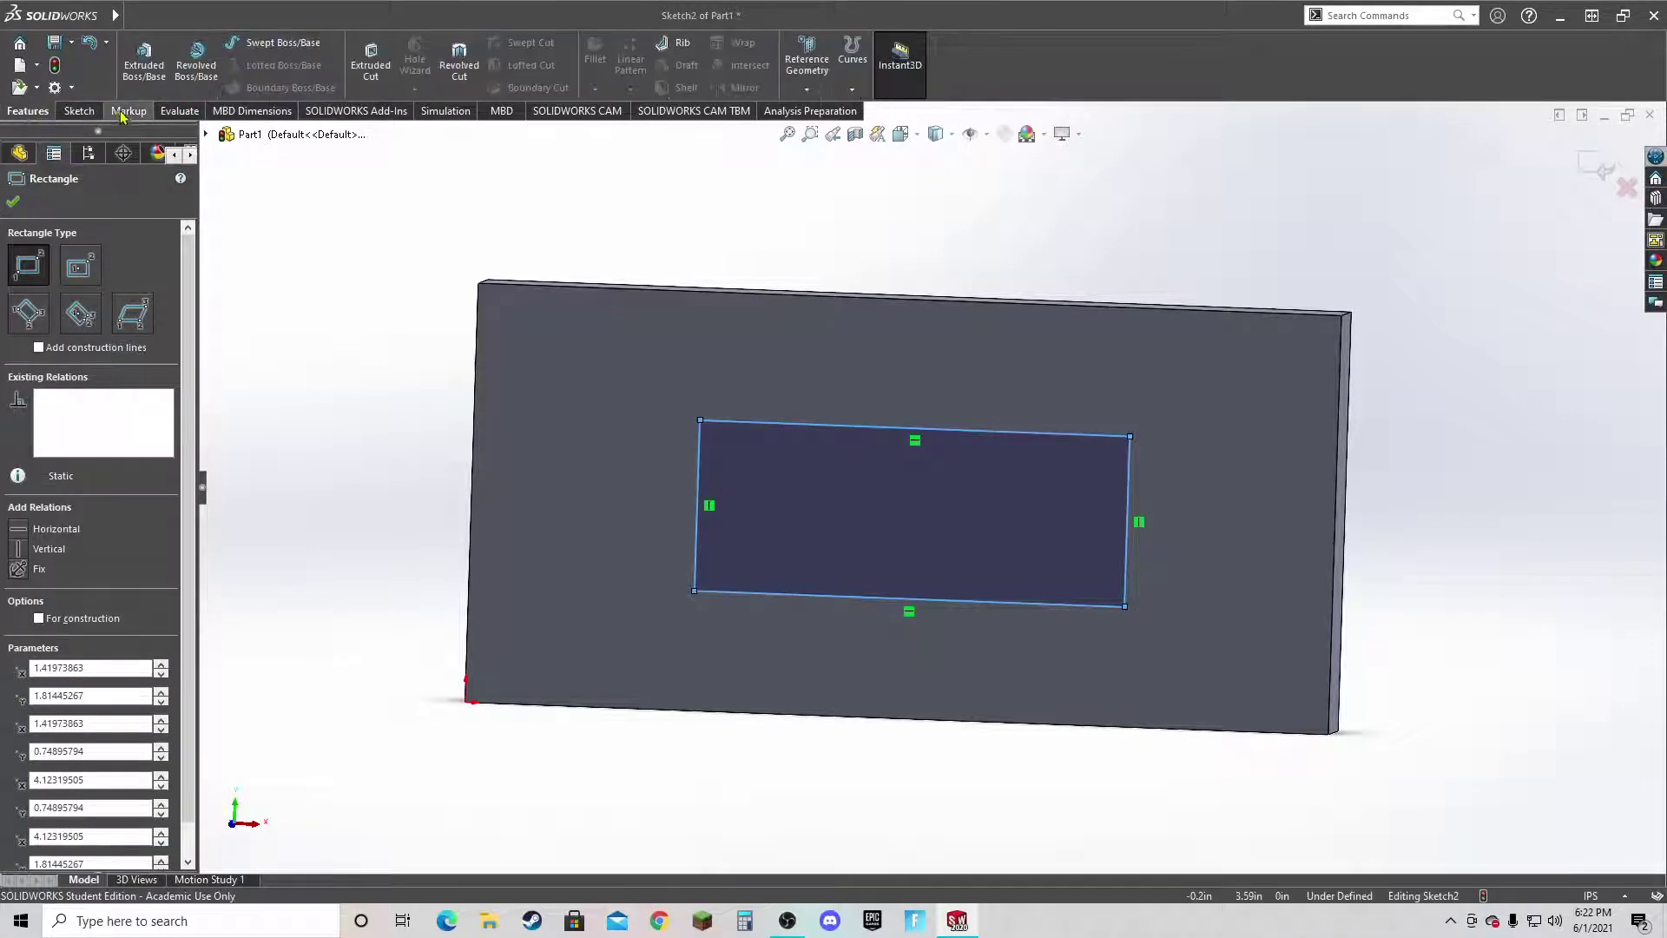
left_click(76, 111)
left_click(13, 202)
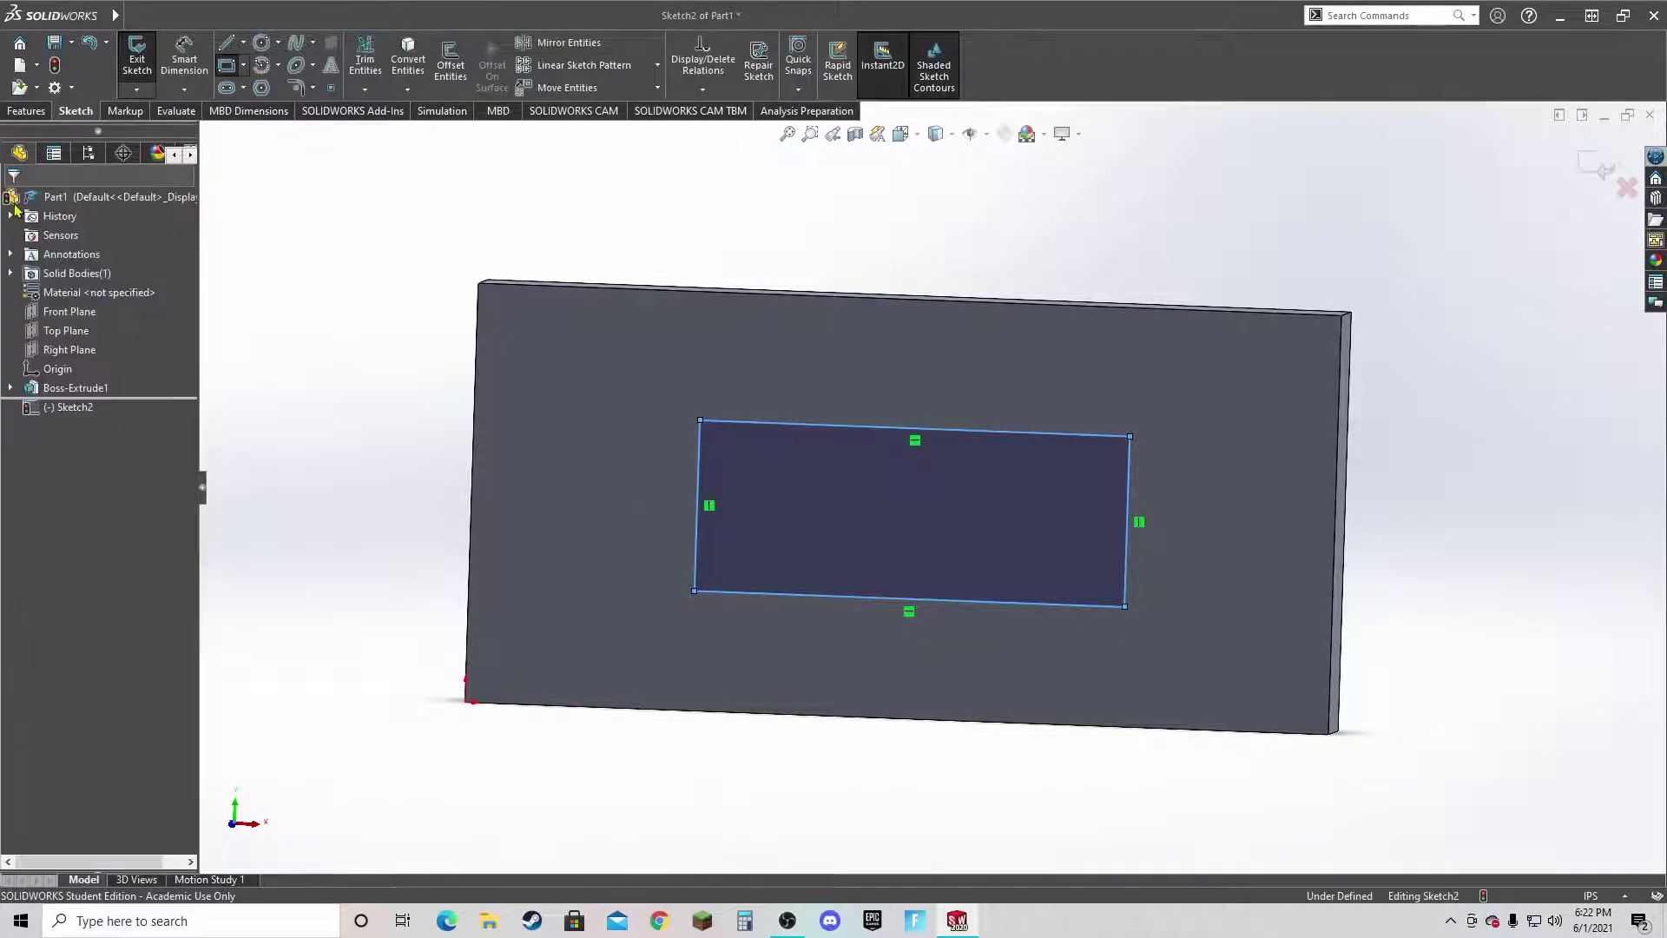
Cut the inner rectangle all the way through the plate with a blind Extruded Cut 1.03 in deep.
left_click(26, 110)
left_click(371, 63)
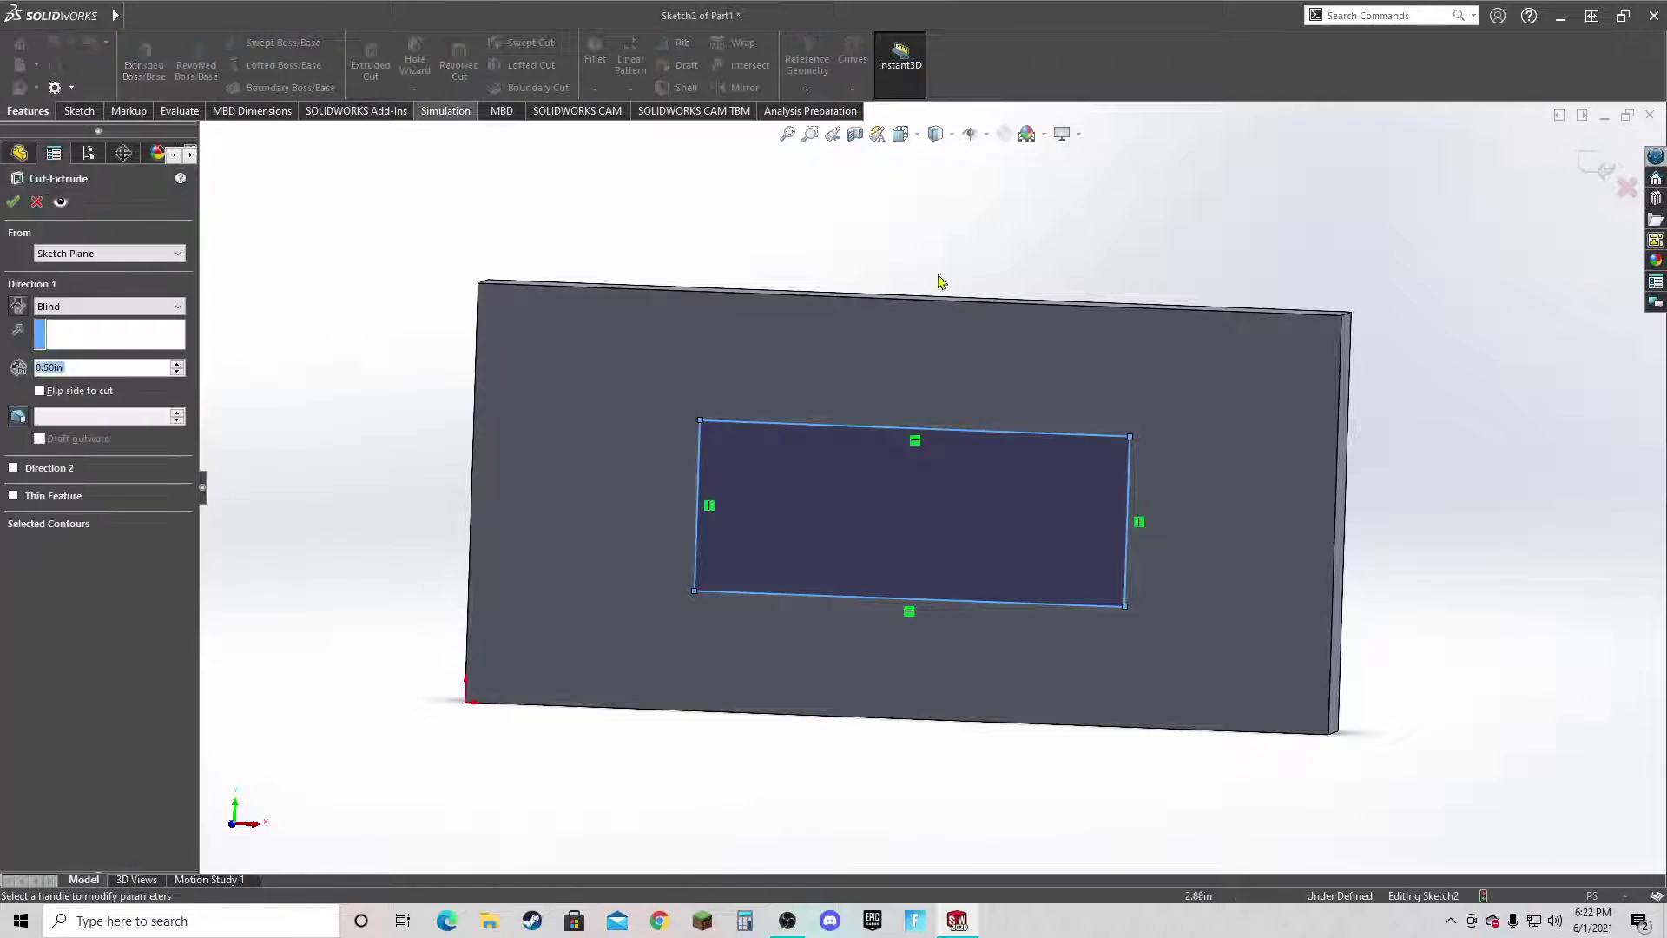
mouse_move(942, 276)
middle_mouse_down()
mouse_move(1024, 204)
mouse_move(926, 248)
mouse_move(1034, 238)
mouse_move(995, 237)
middle_mouse_up()
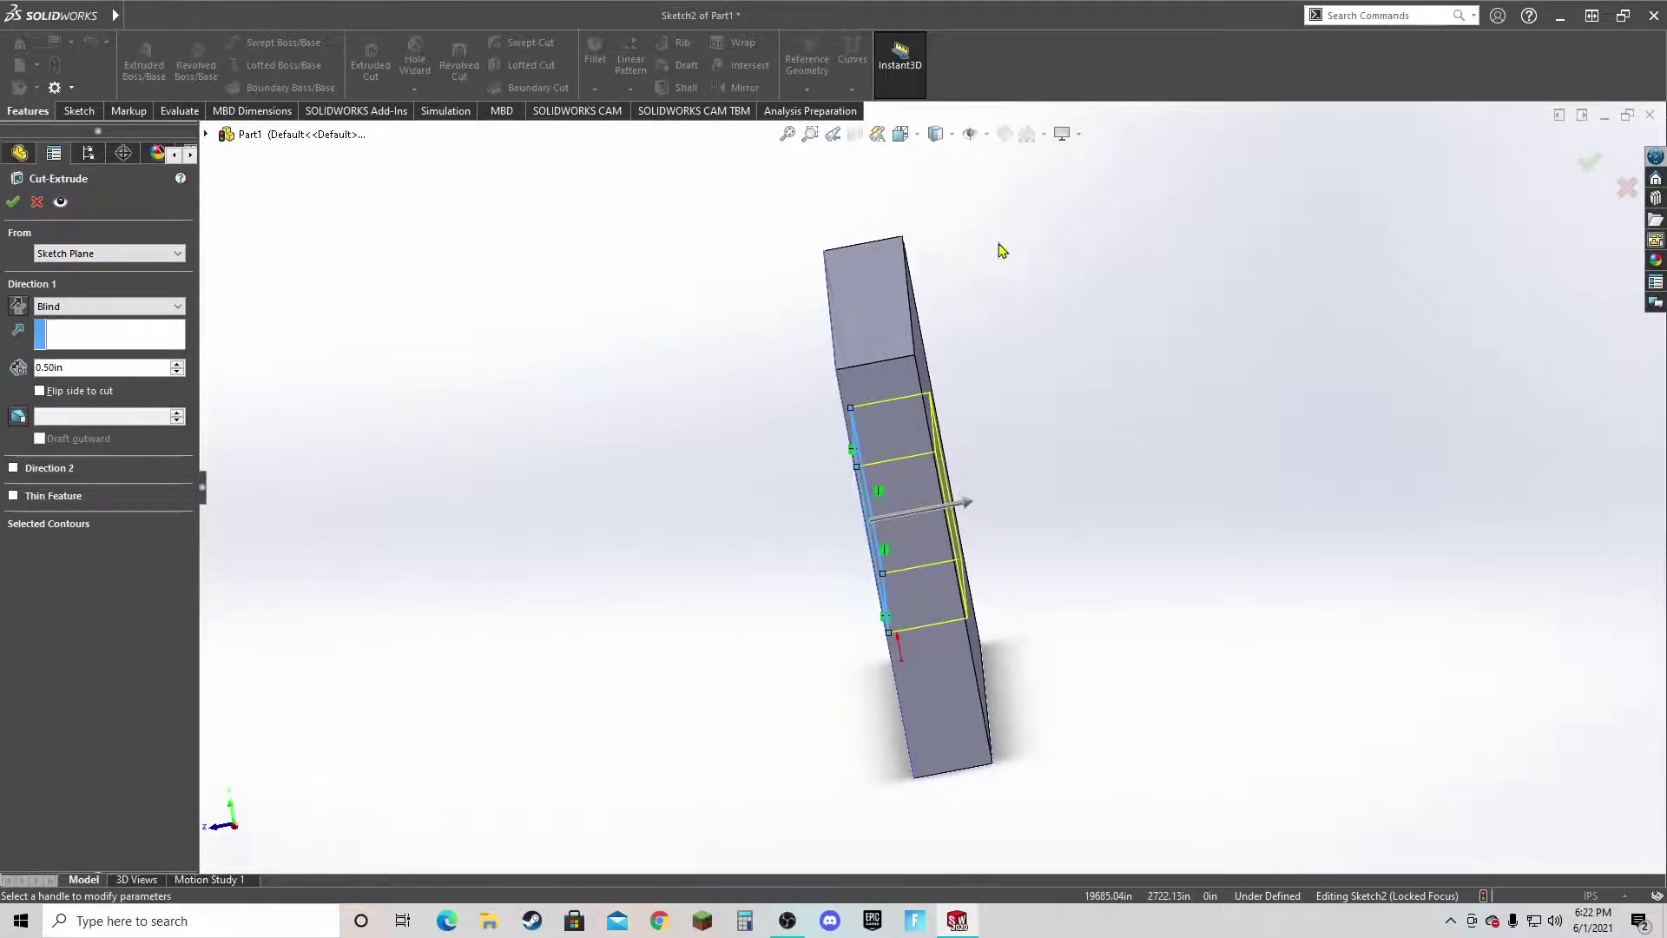
left_click_drag(962, 507, 1045, 513)
middle_click_drag(1045, 513, 1133, 483)
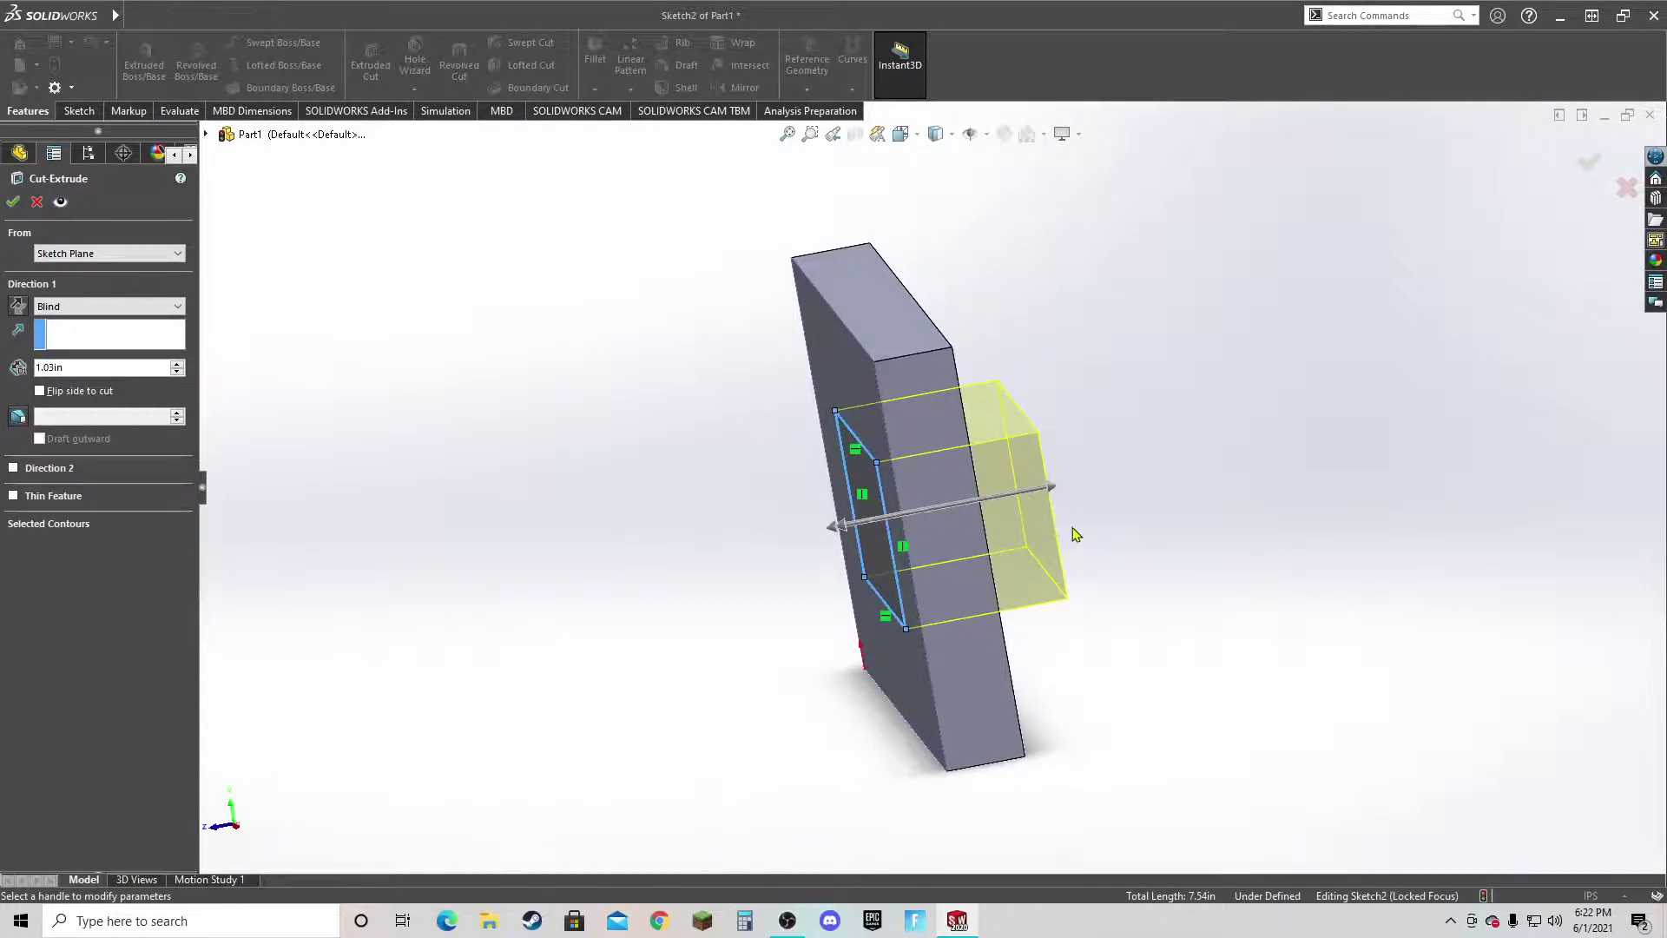
middle_click_drag(1151, 491, 1135, 456)
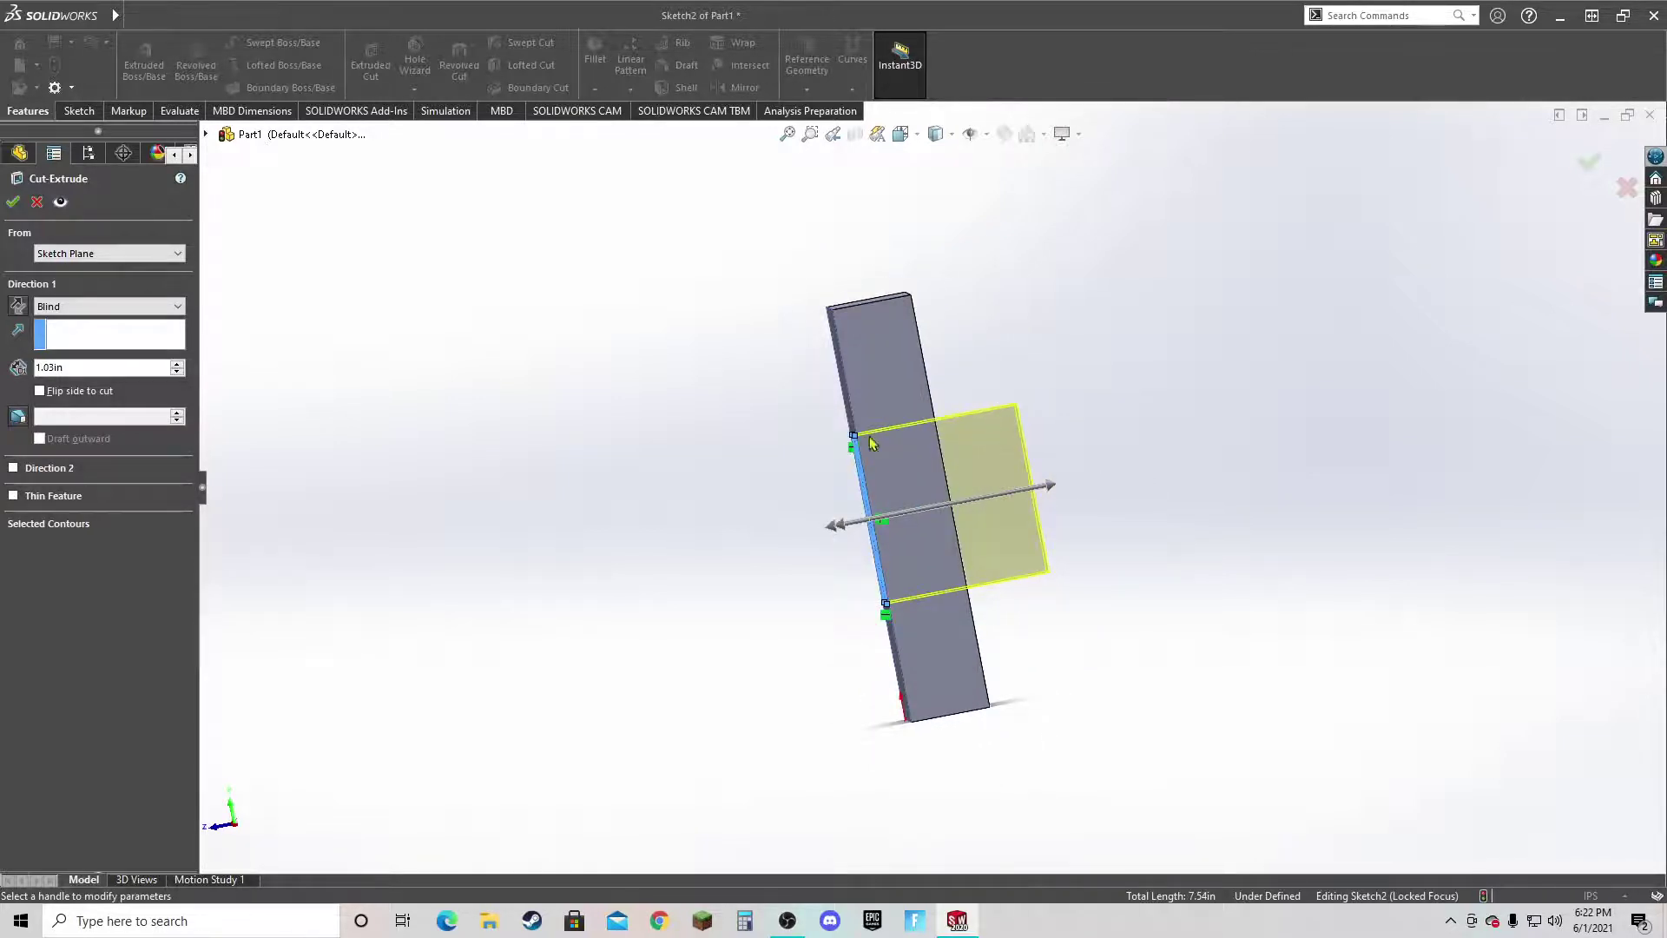
middle_click_drag(1161, 503, 702, 295)
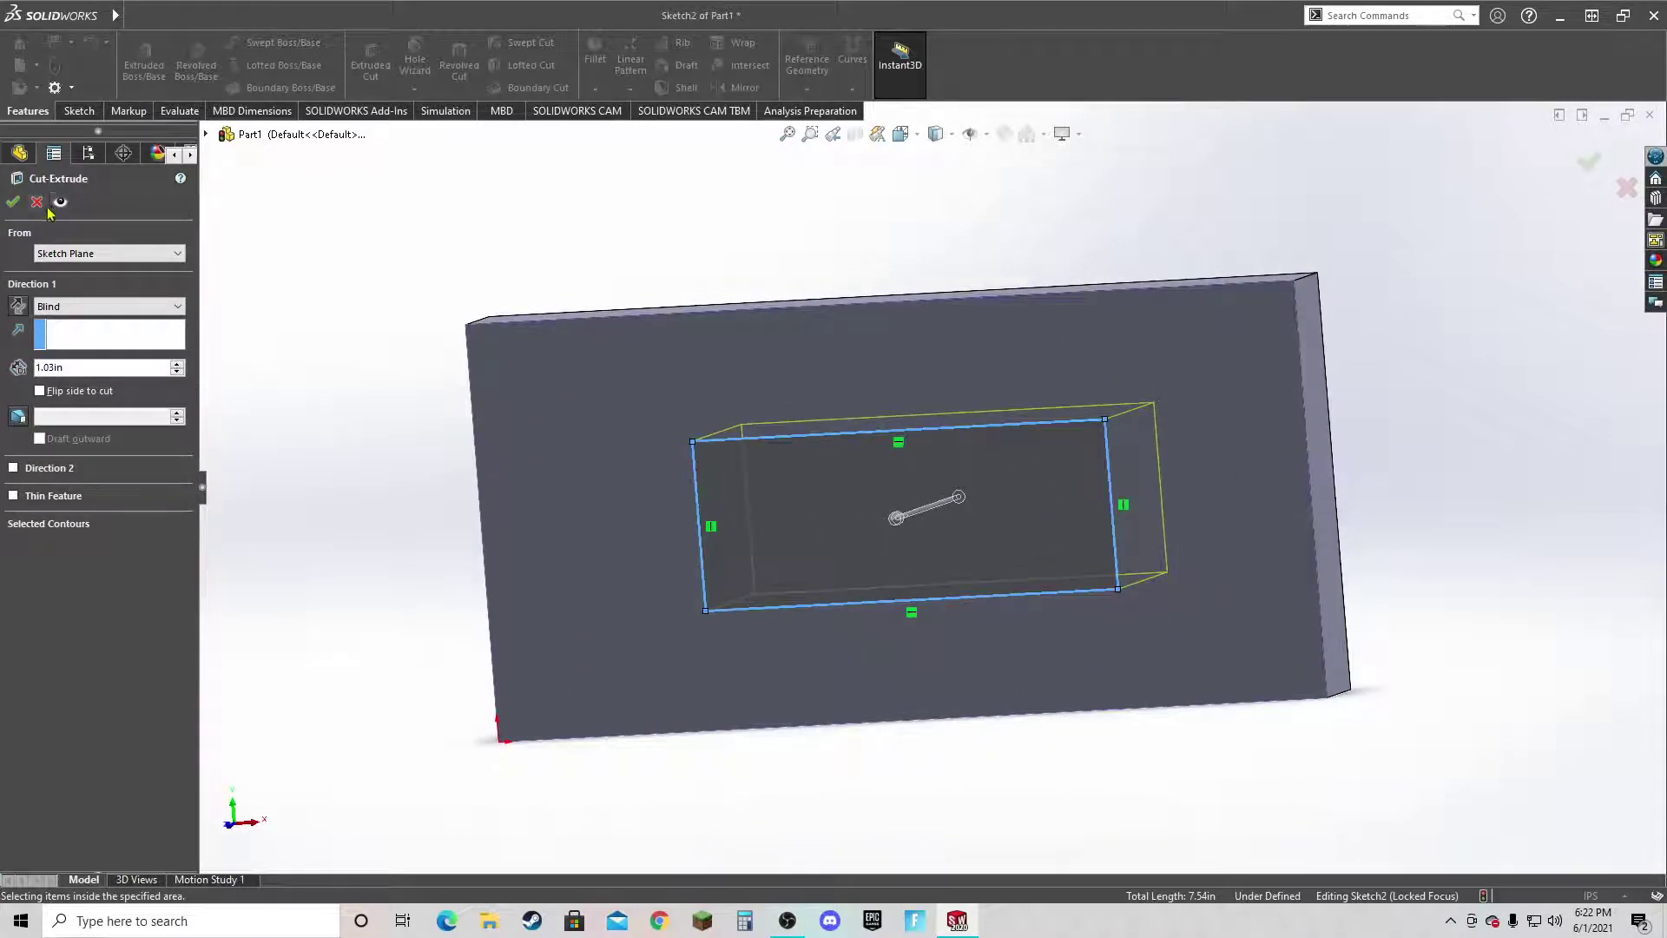
left_click(14, 204)
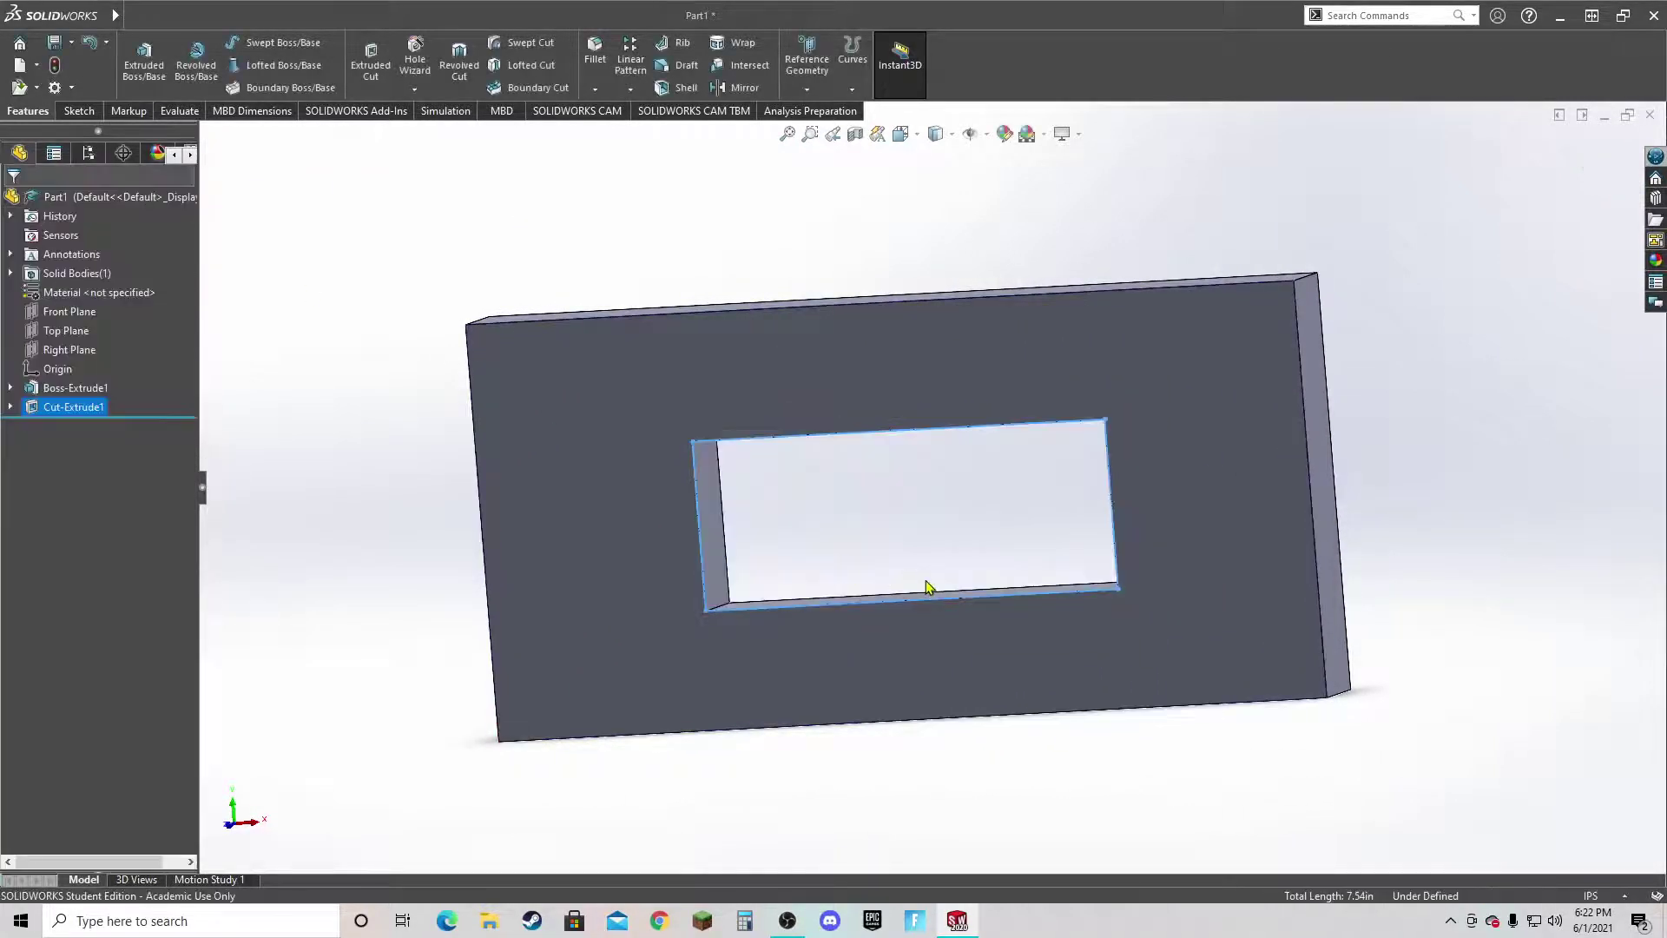
Open the sketch of the rectangular cutout for editing.
mouse_move(943, 519)
middle_mouse_down()
mouse_move(967, 495)
mouse_move(1228, 461)
mouse_move(1107, 462)
mouse_move(930, 501)
middle_mouse_up()
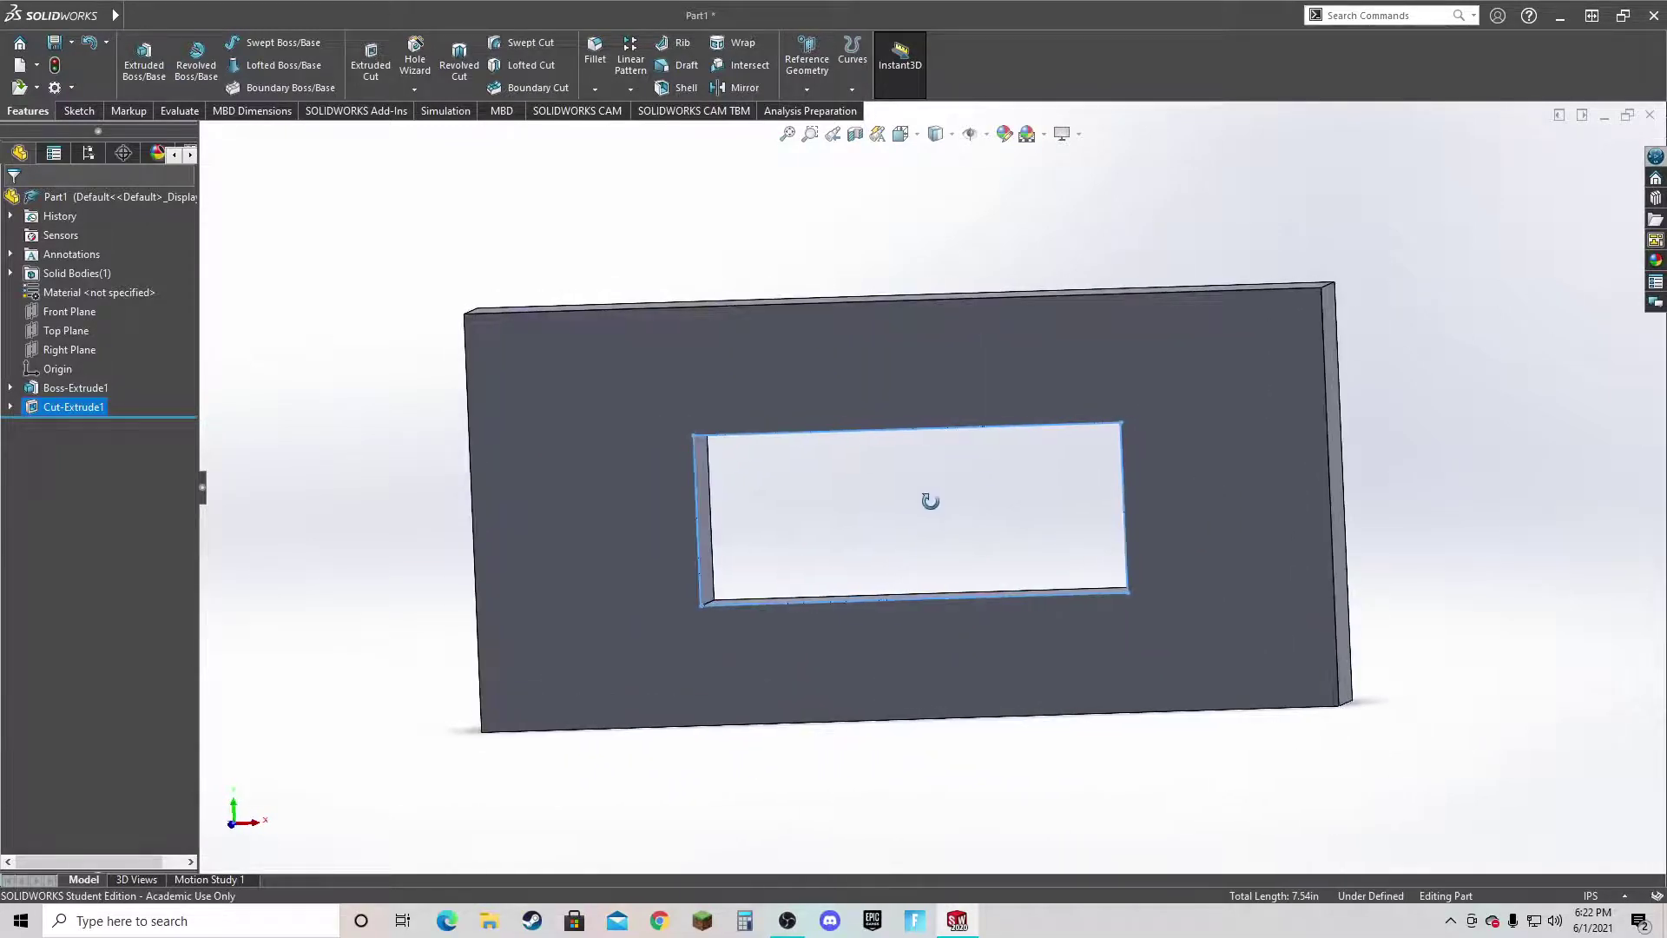
left_click(11, 407)
left_click(83, 426)
left_click(67, 406)
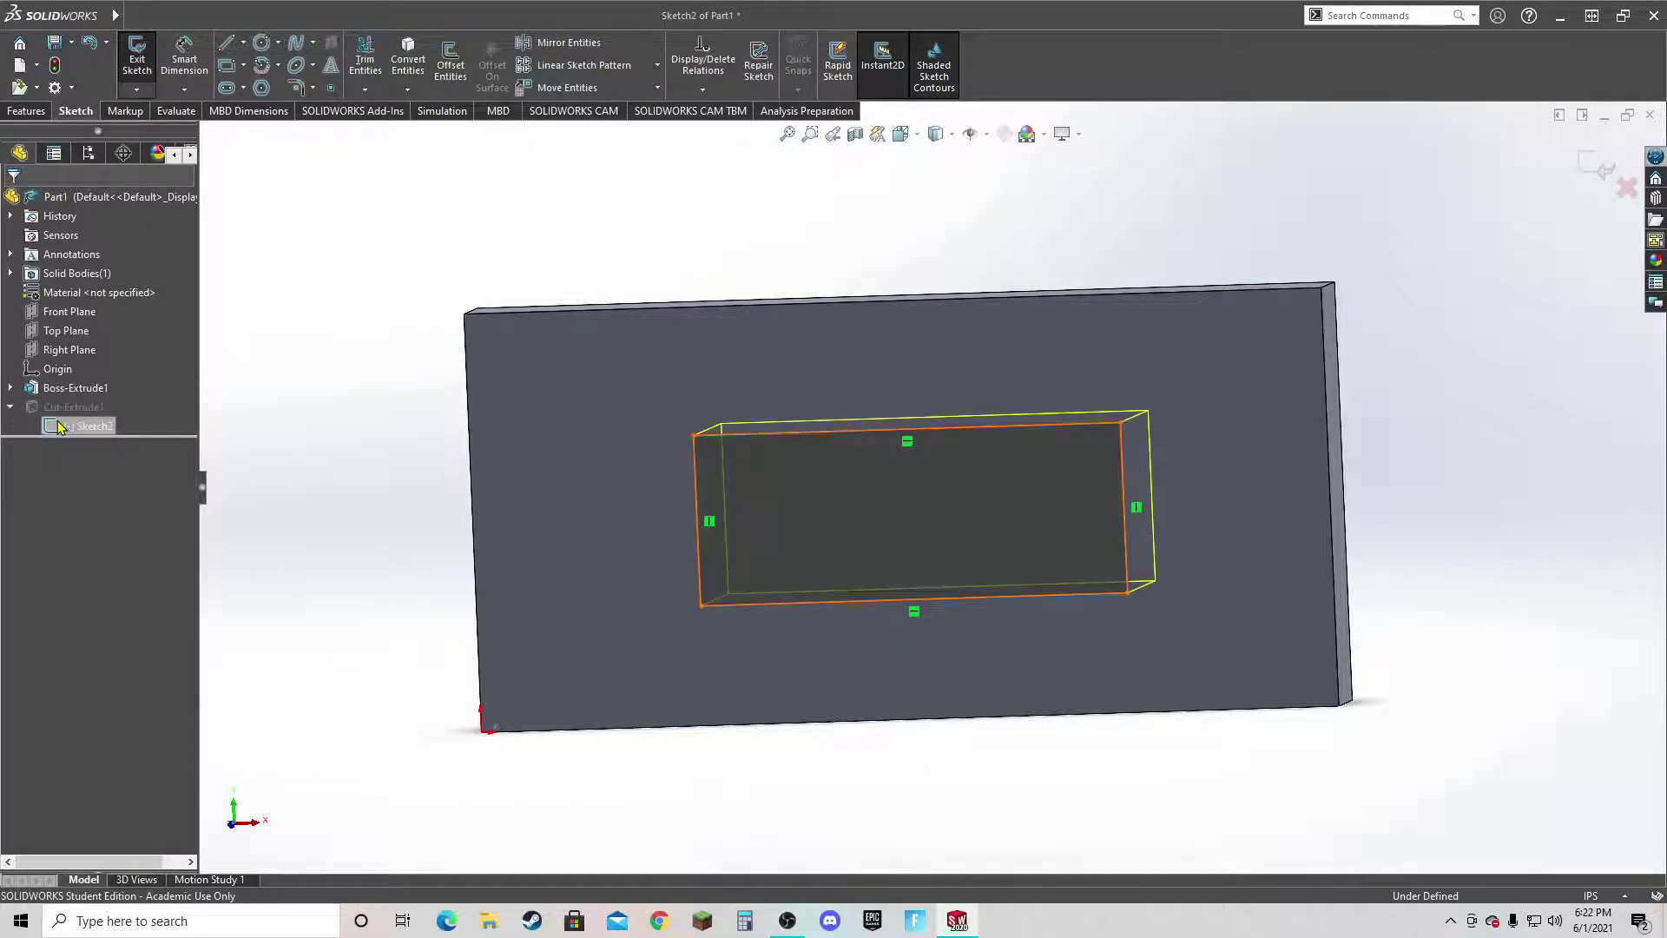
Round all four corners of the cutout rectangle with 0.10 in sketch fillets and exit the sketch.
left_click(297, 88)
key("ctrl+8")
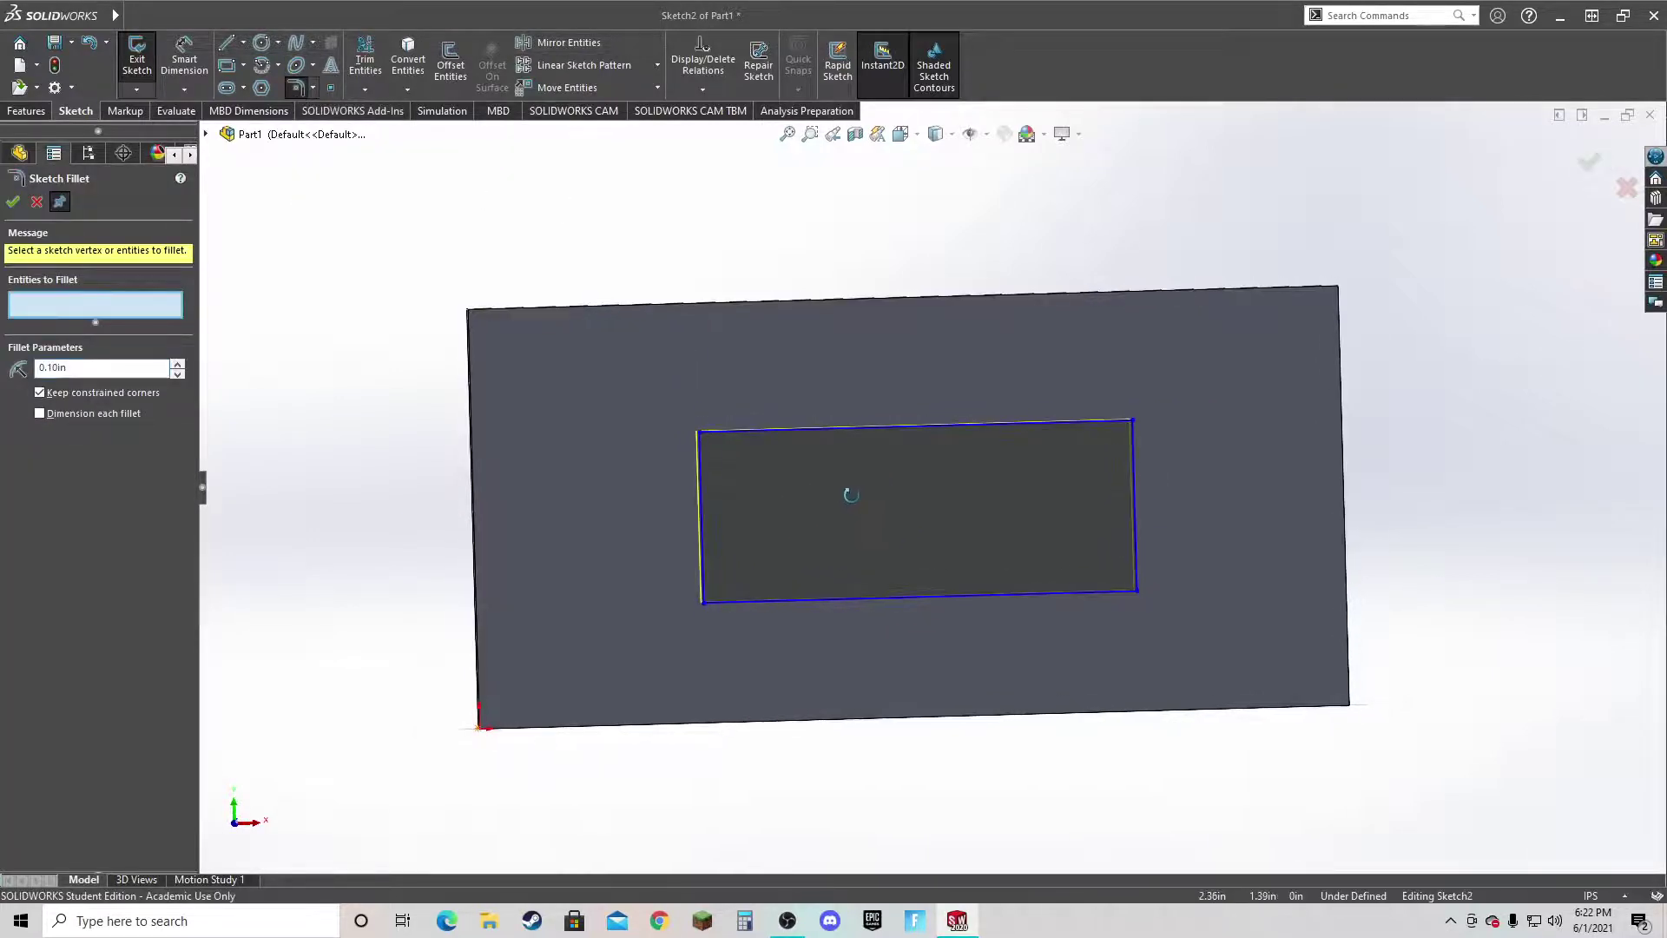
left_click(700, 435)
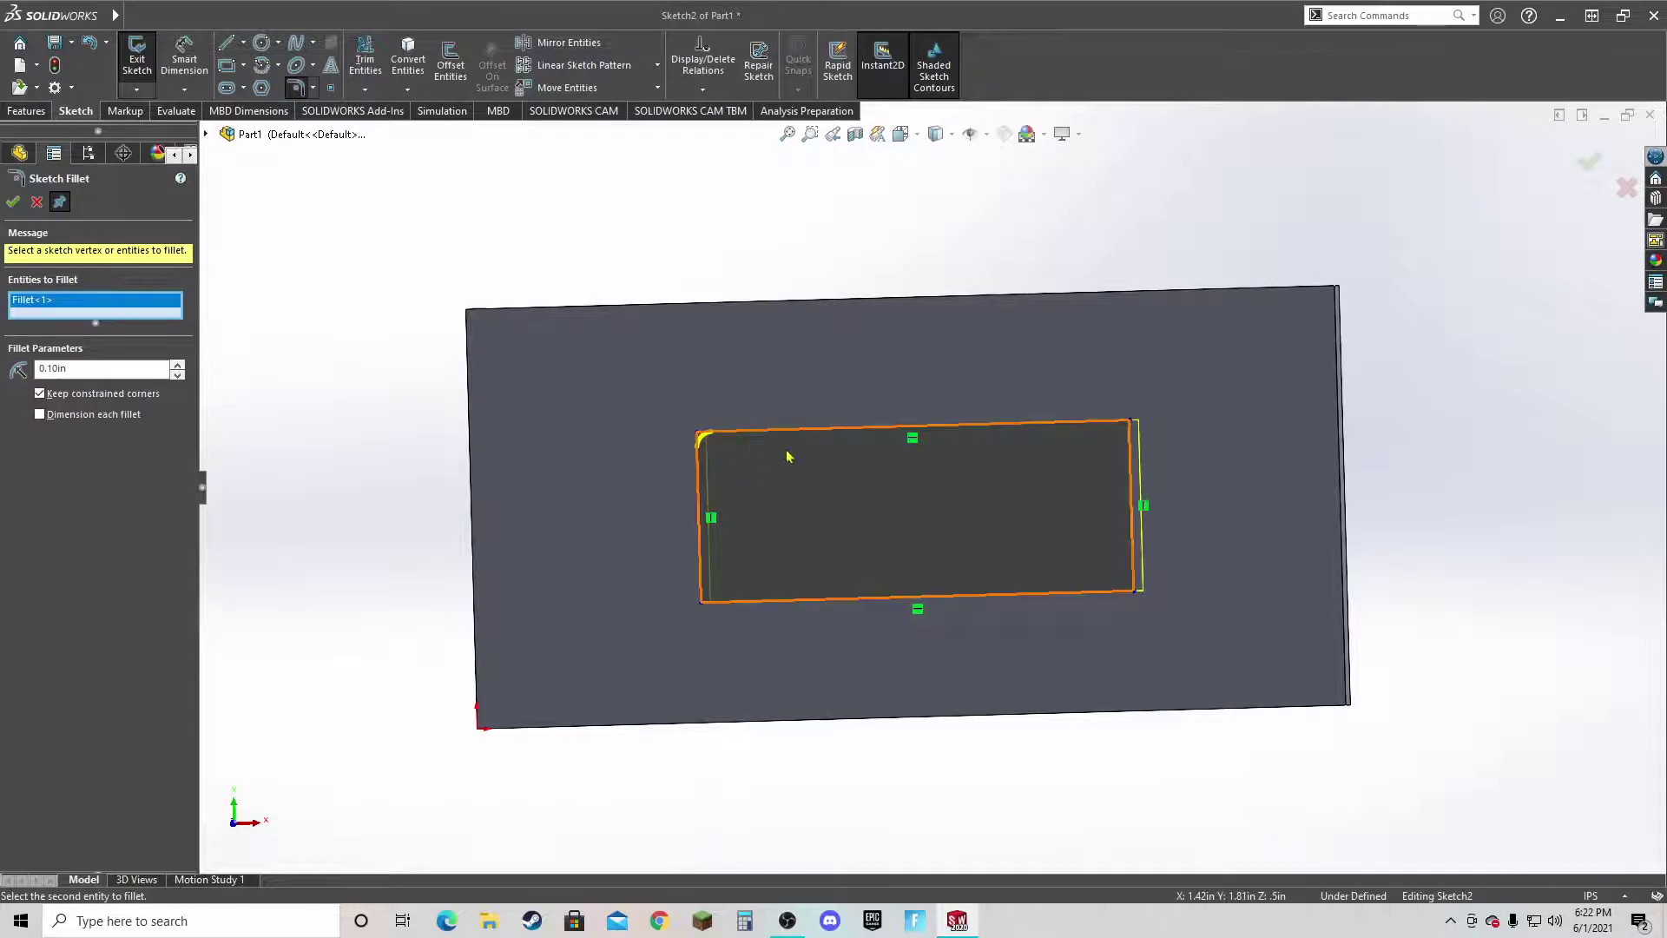
left_click(1129, 424)
left_click(1133, 432)
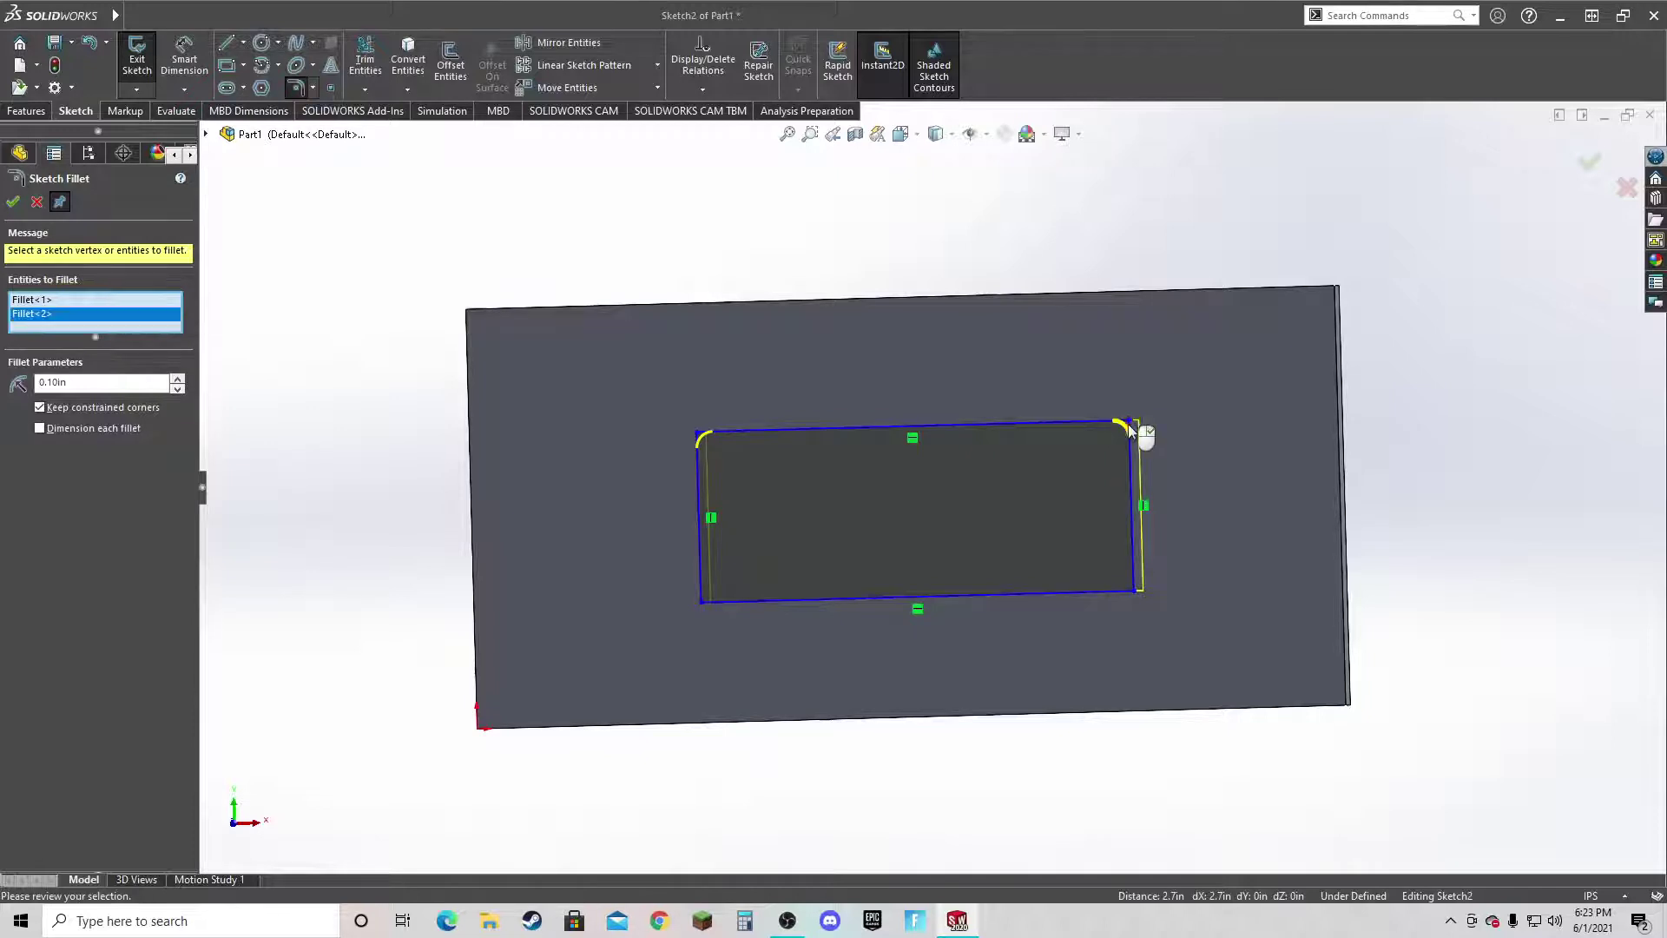
left_click(1129, 590)
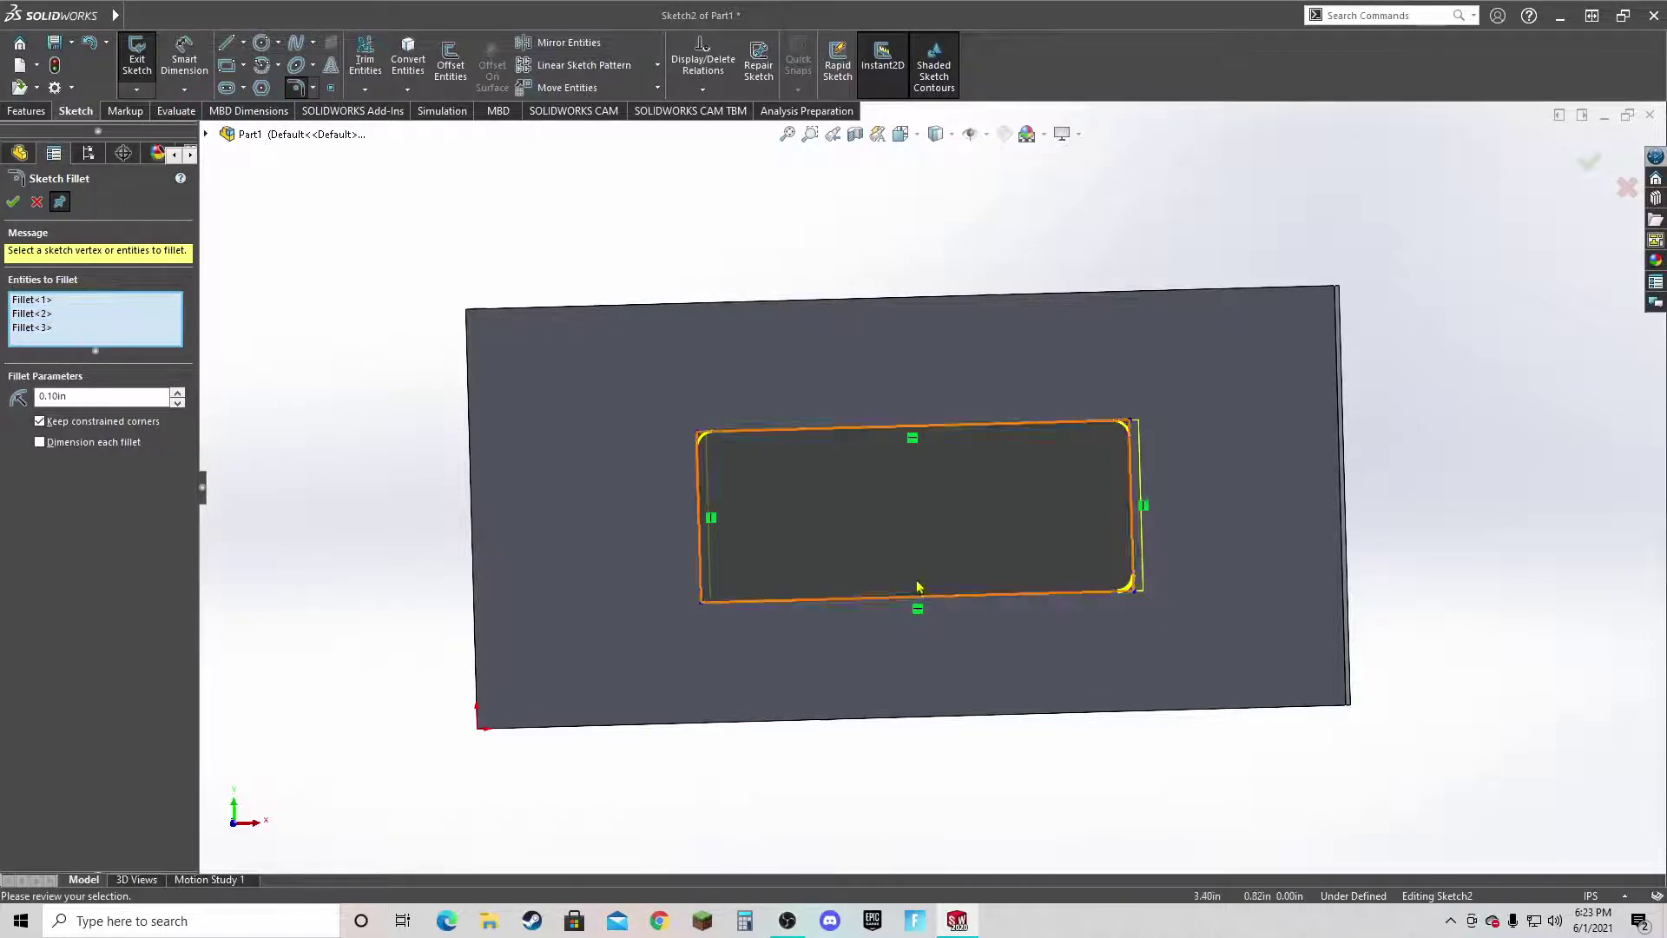
left_click(705, 601)
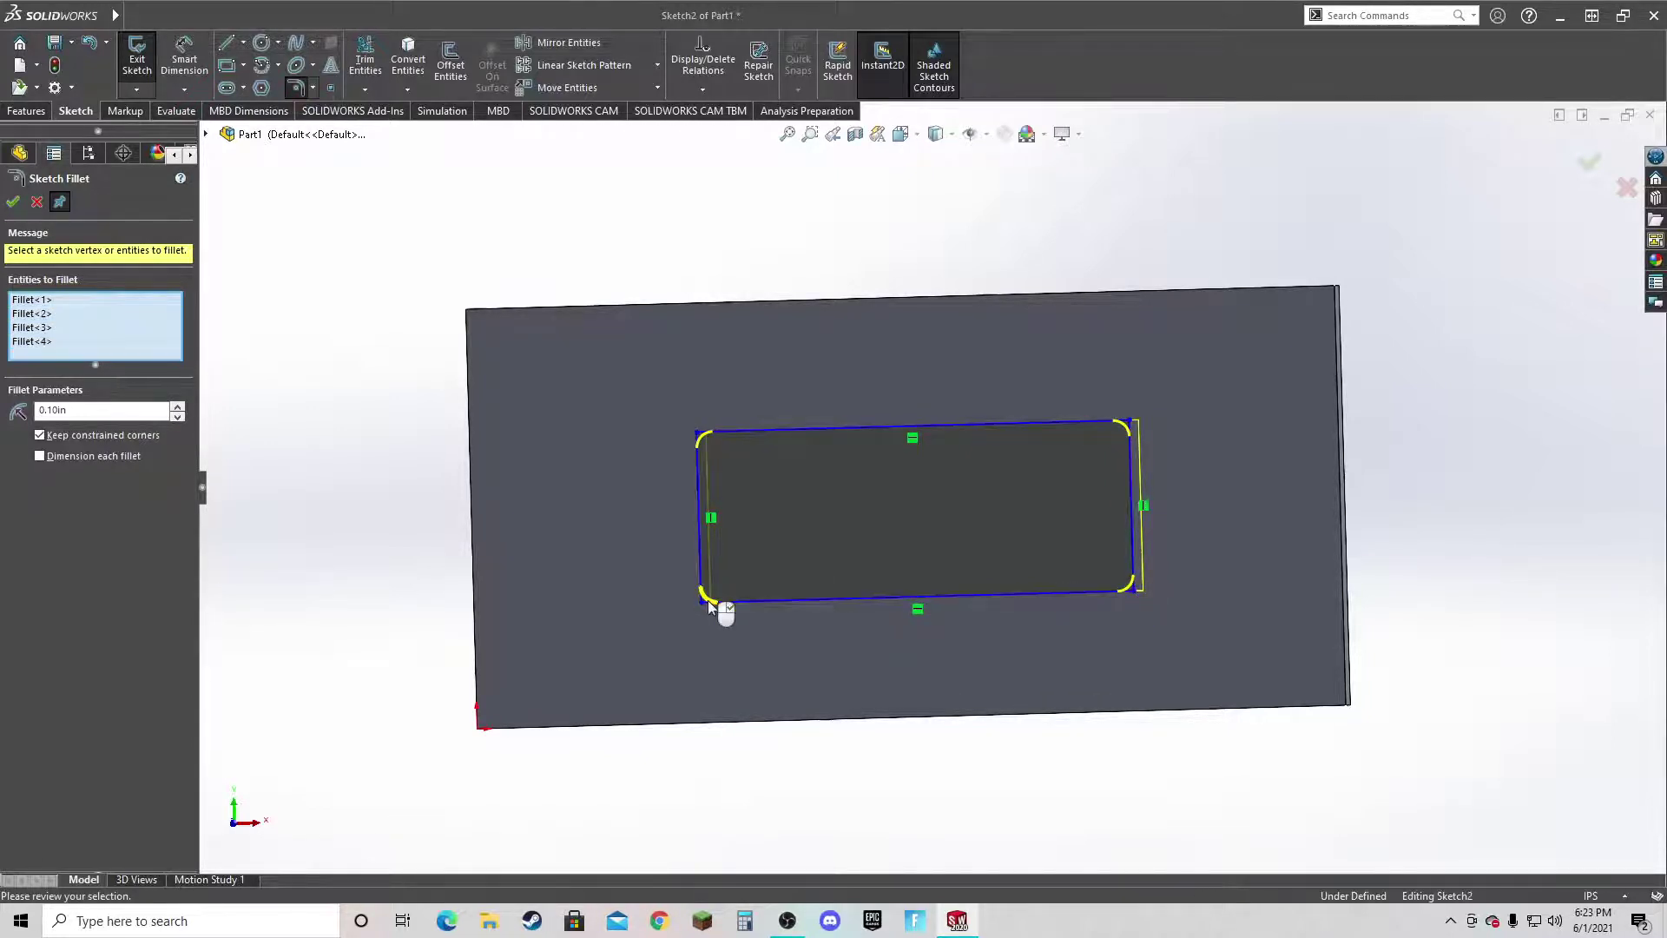
left_click(14, 205)
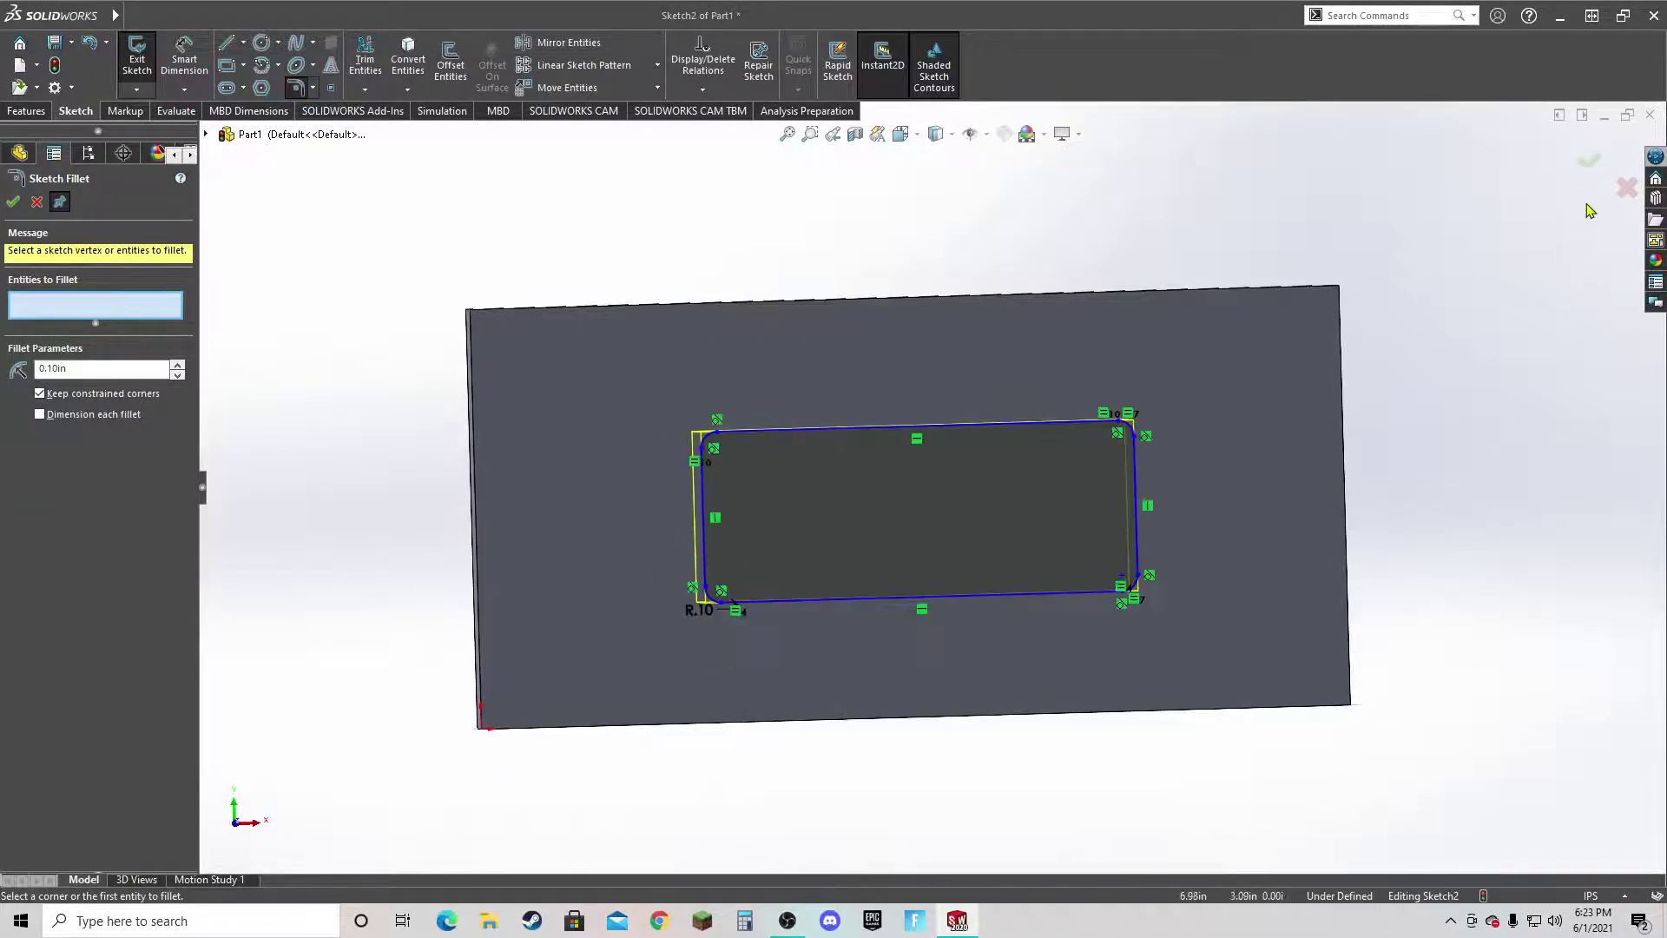
left_click(1594, 166)
left_click(1593, 166)
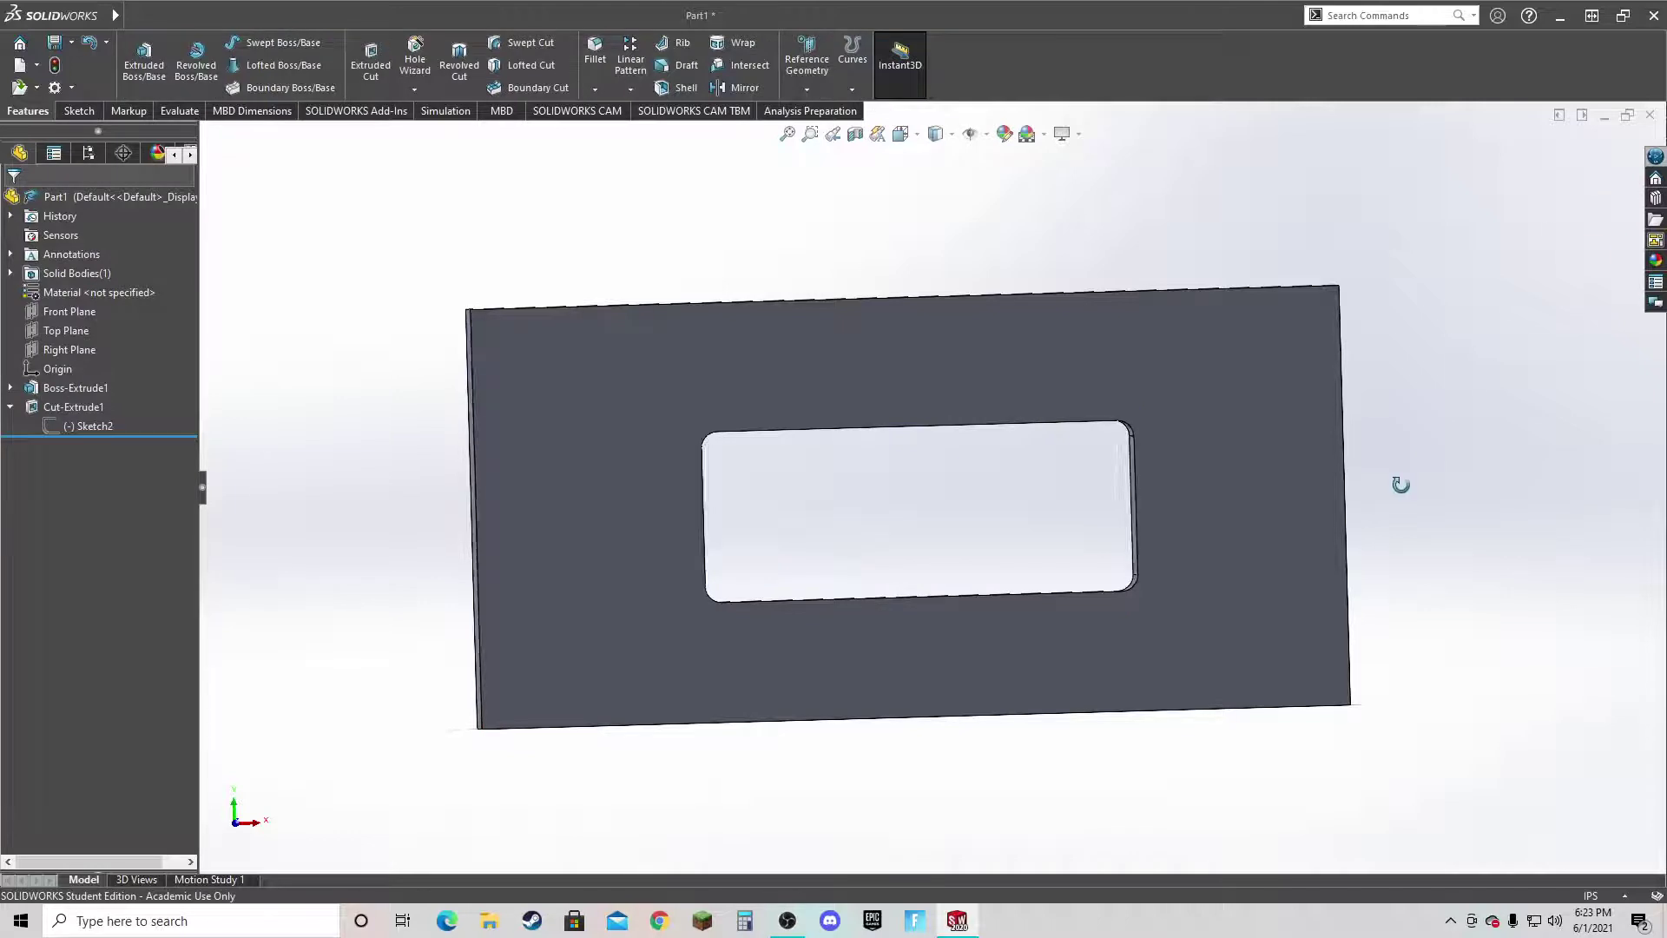
middle_click_drag(1399, 484, 1159, 502)
middle_click_drag(842, 495, 747, 469)
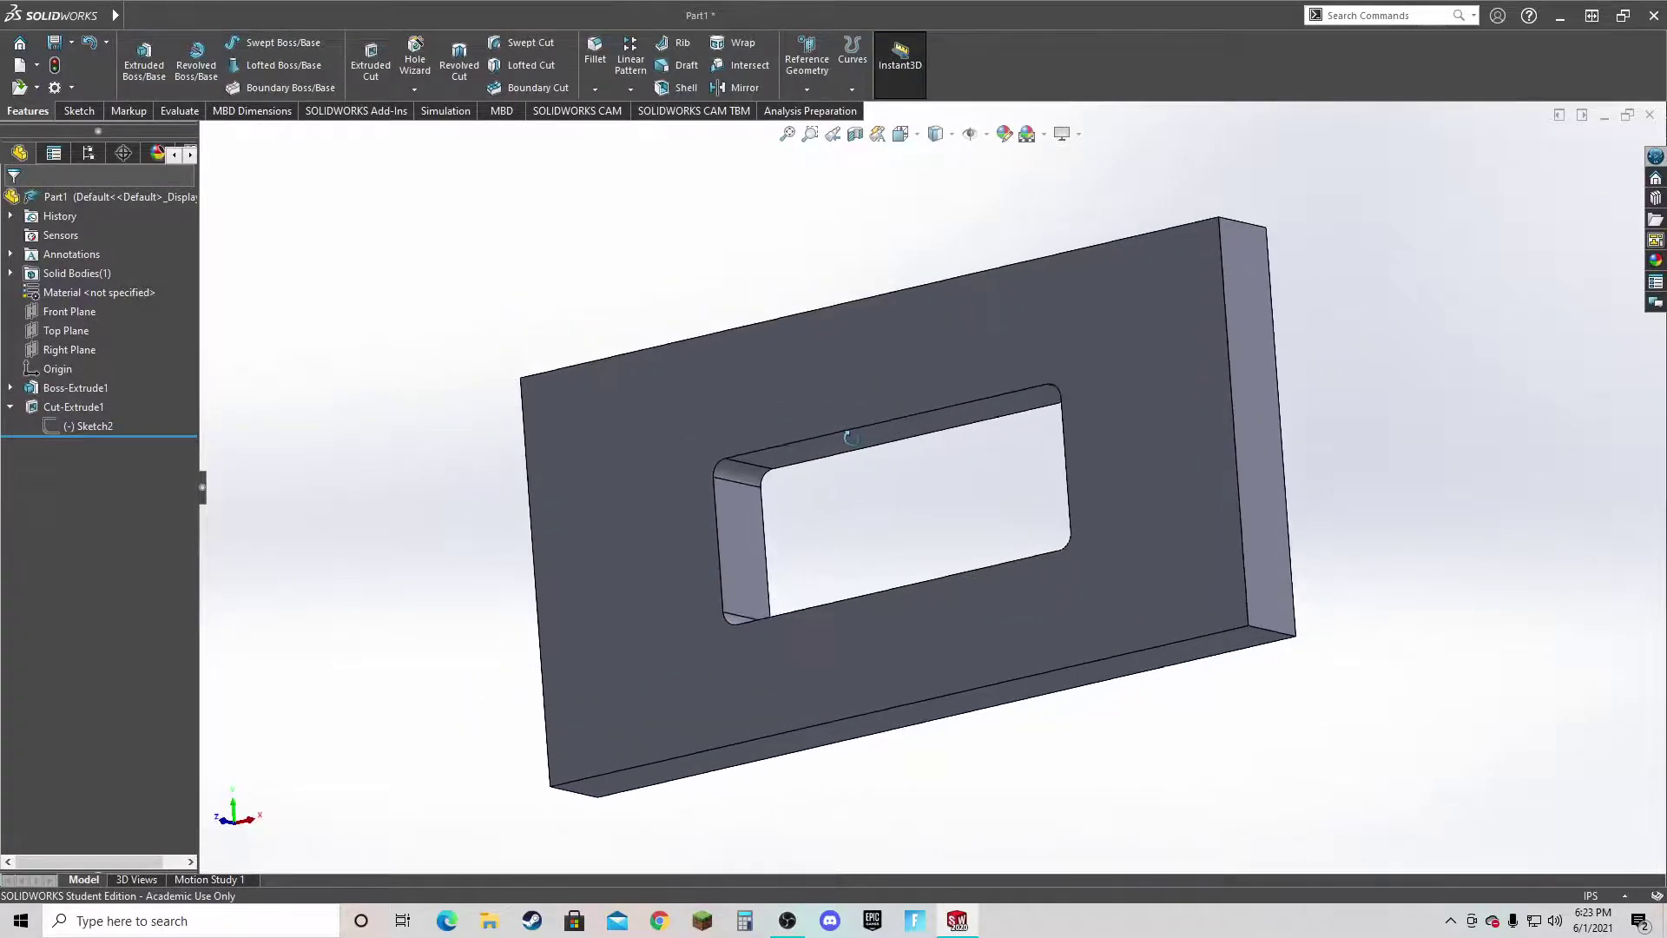
middle_click_drag(807, 525, 894, 552)
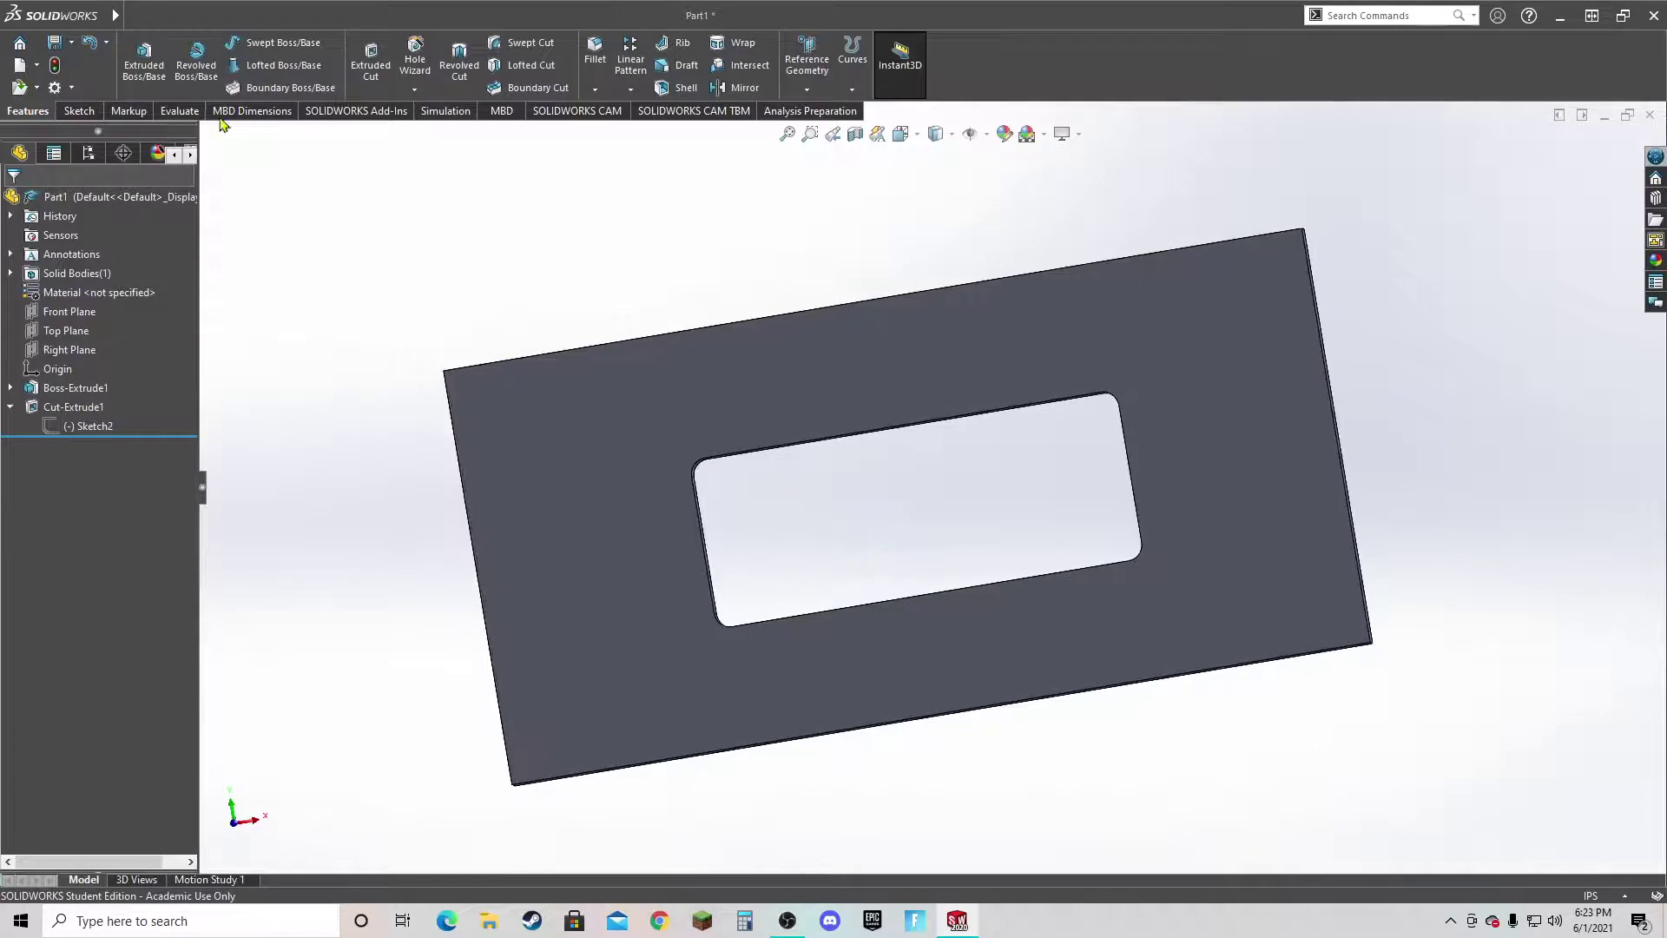
left_click(76, 111)
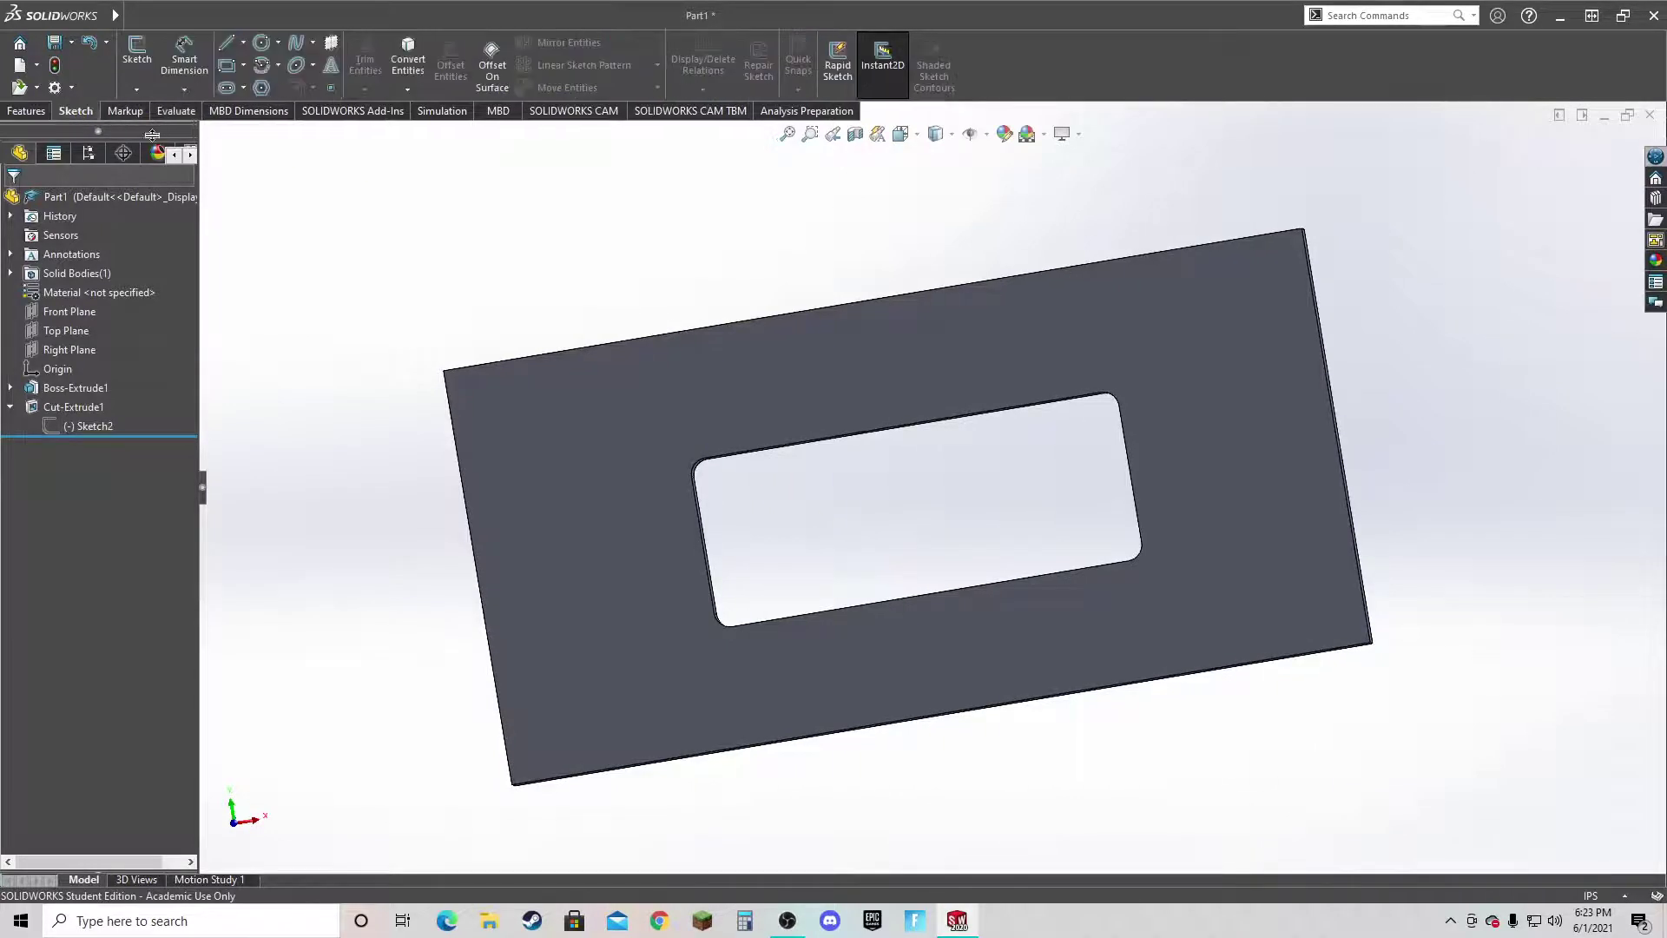
Sketch a circle about 0.87 in in diameter on the plate's front face, between its left edge and the rectangular cutout.
left_click(257, 48)
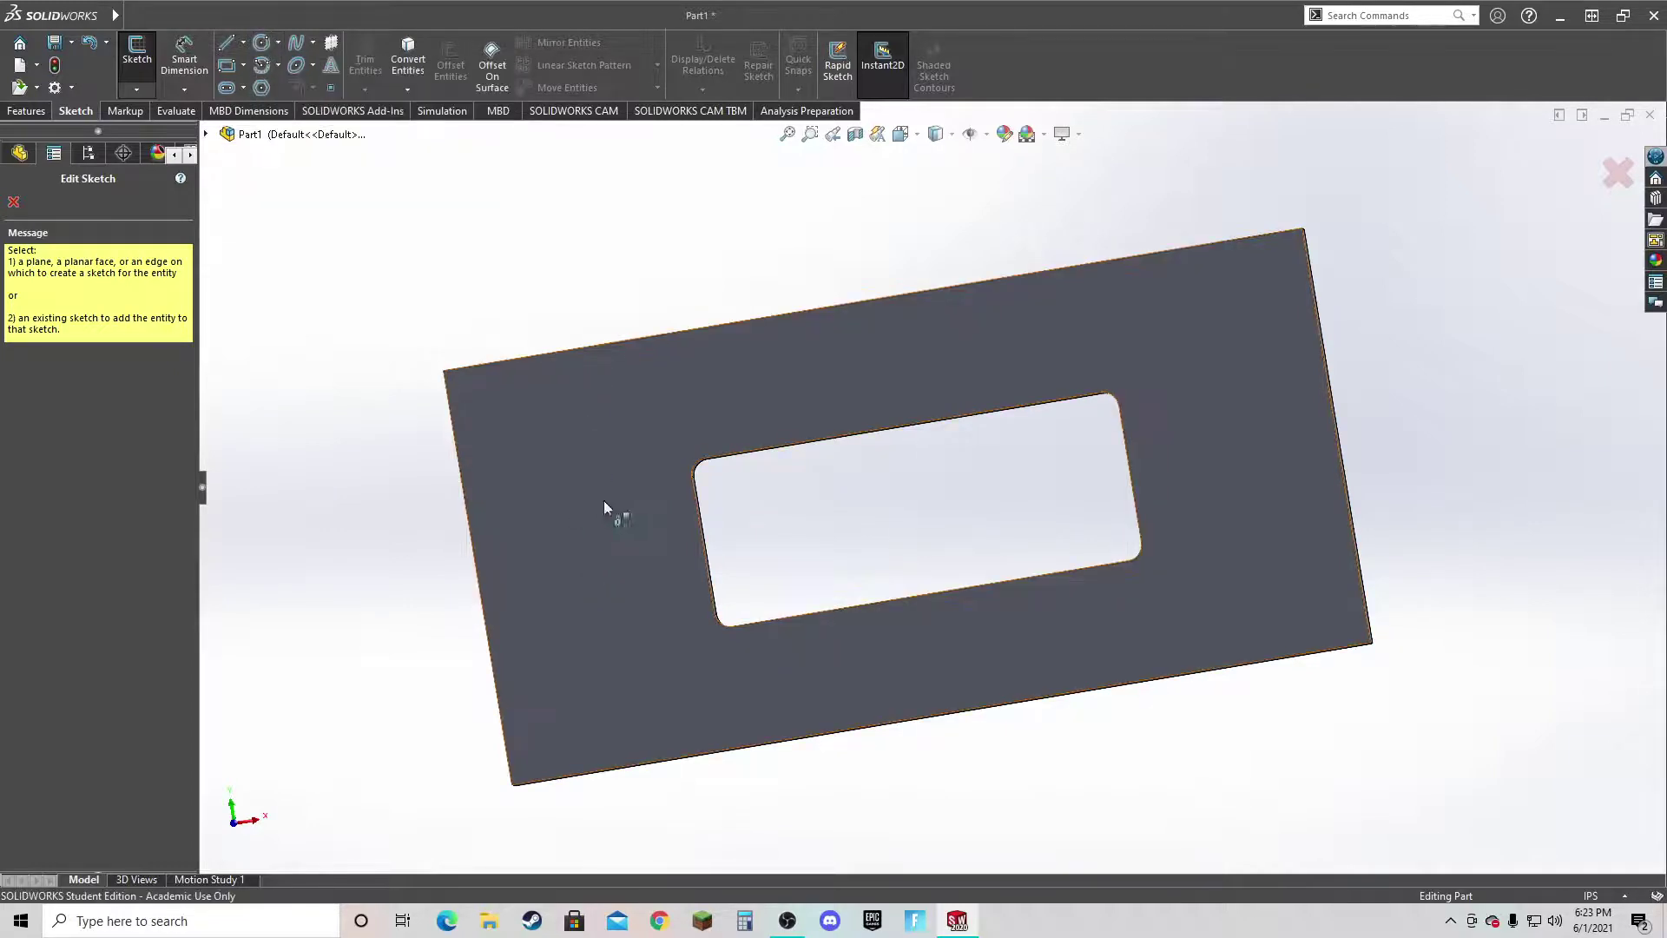
left_click(581, 560)
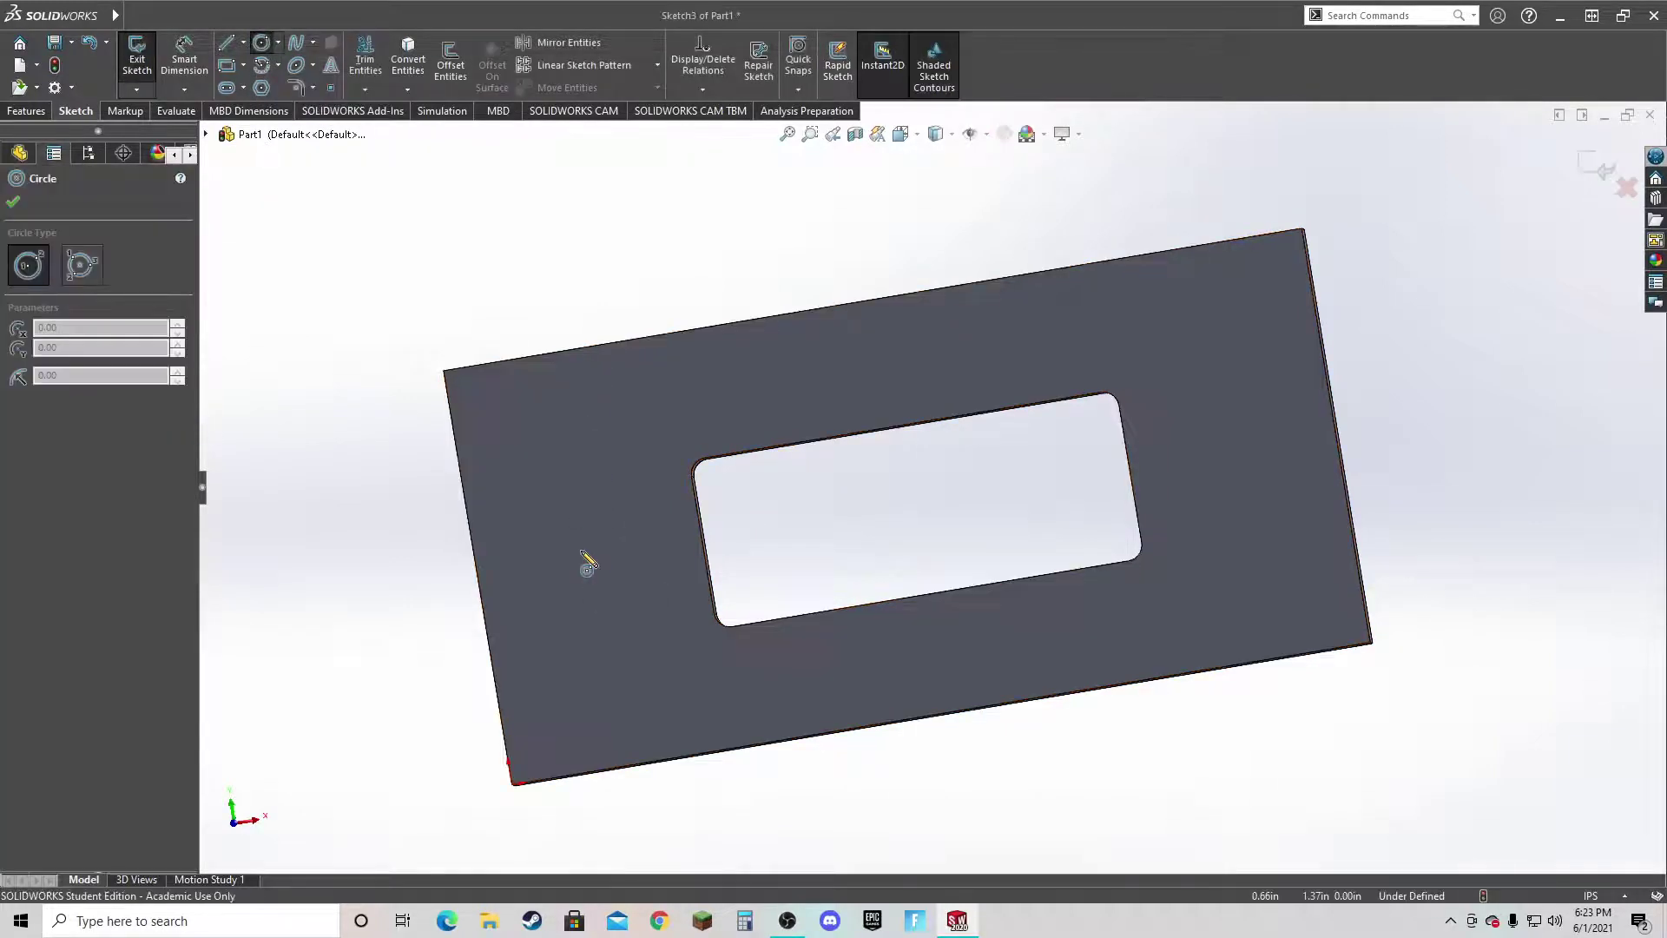
left_click(580, 550)
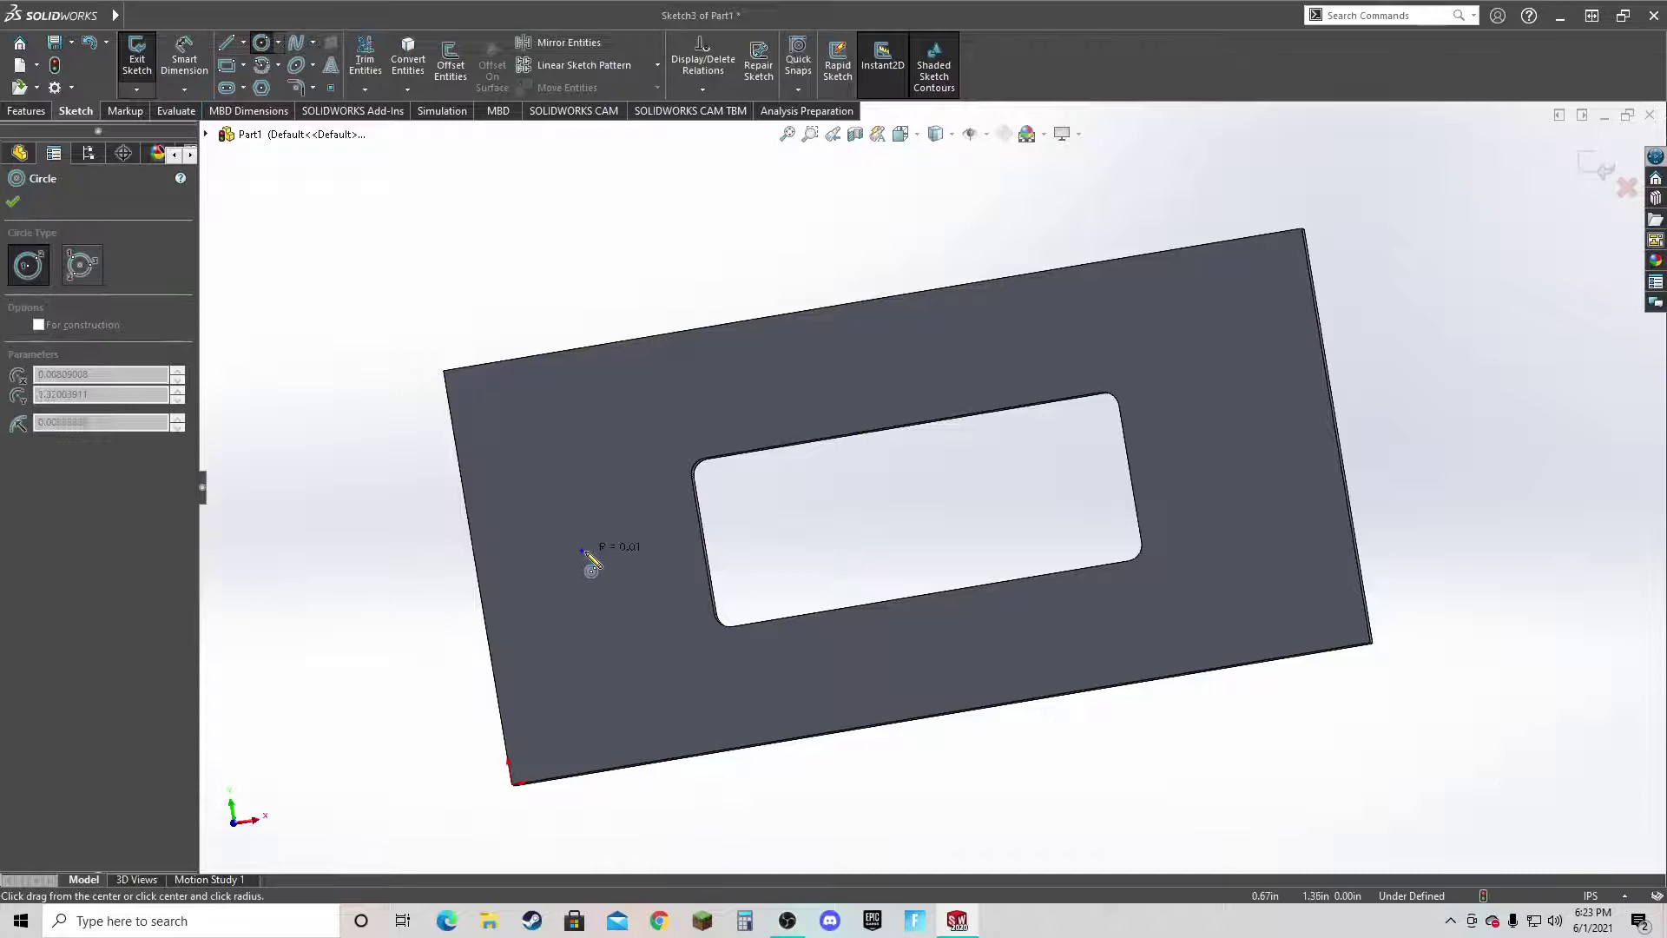
left_click(652, 563)
left_click(13, 202)
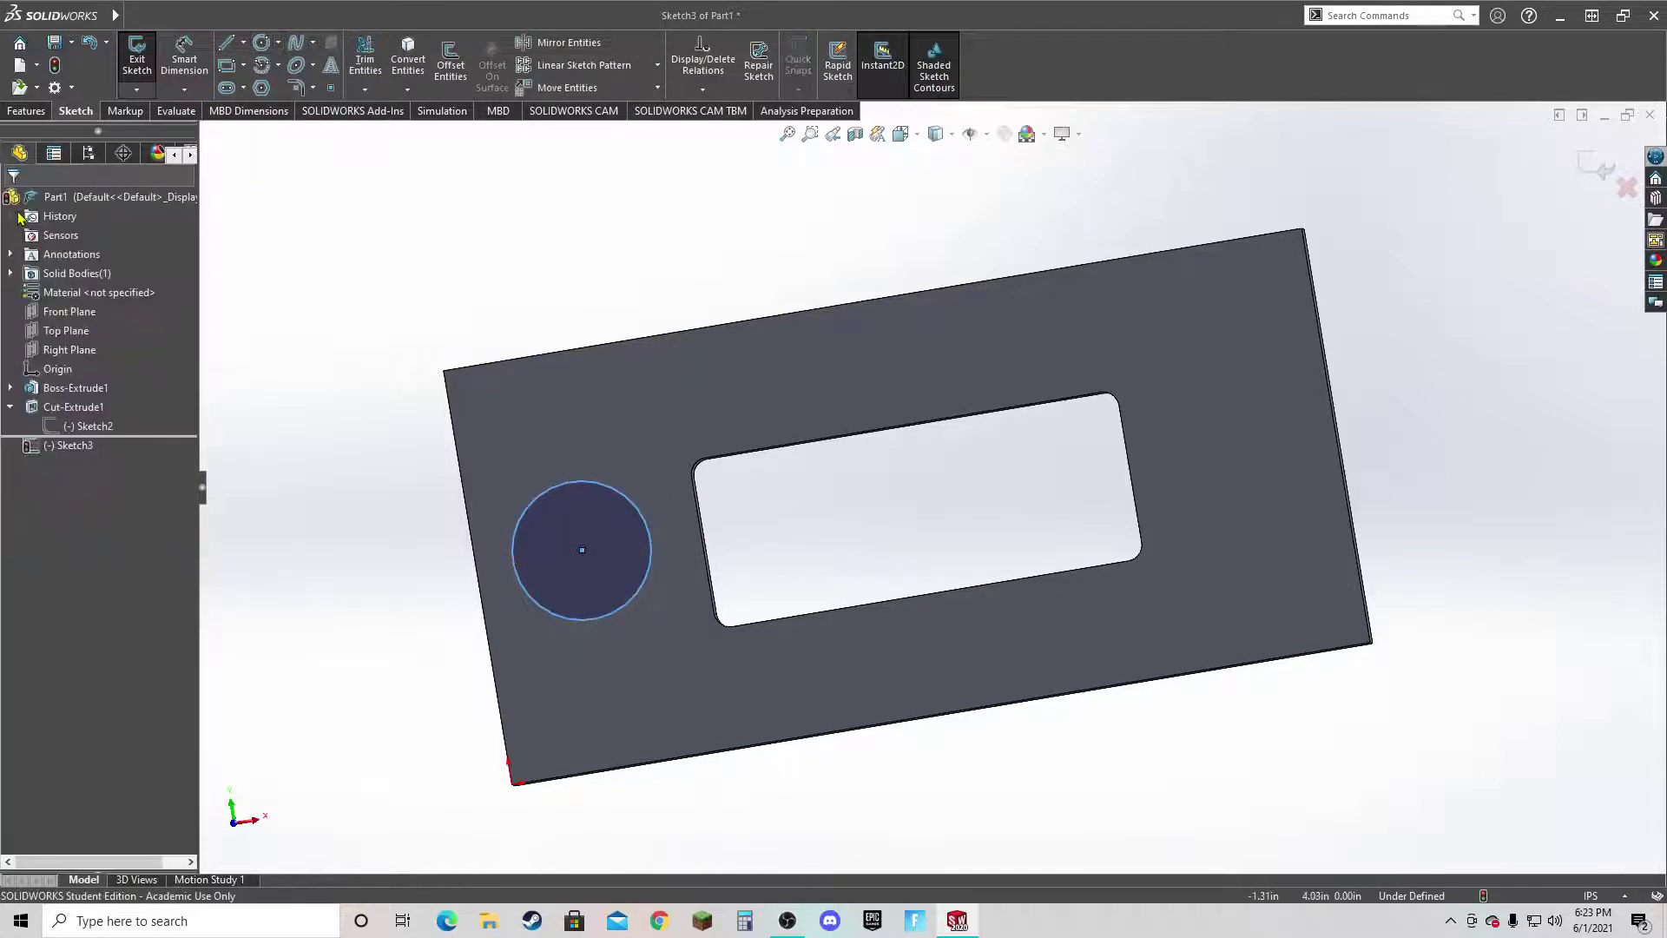
Cut the circle into the plate as a shallow pocket with a blind Extruded Cut 0.20 in deep.
left_click(26, 111)
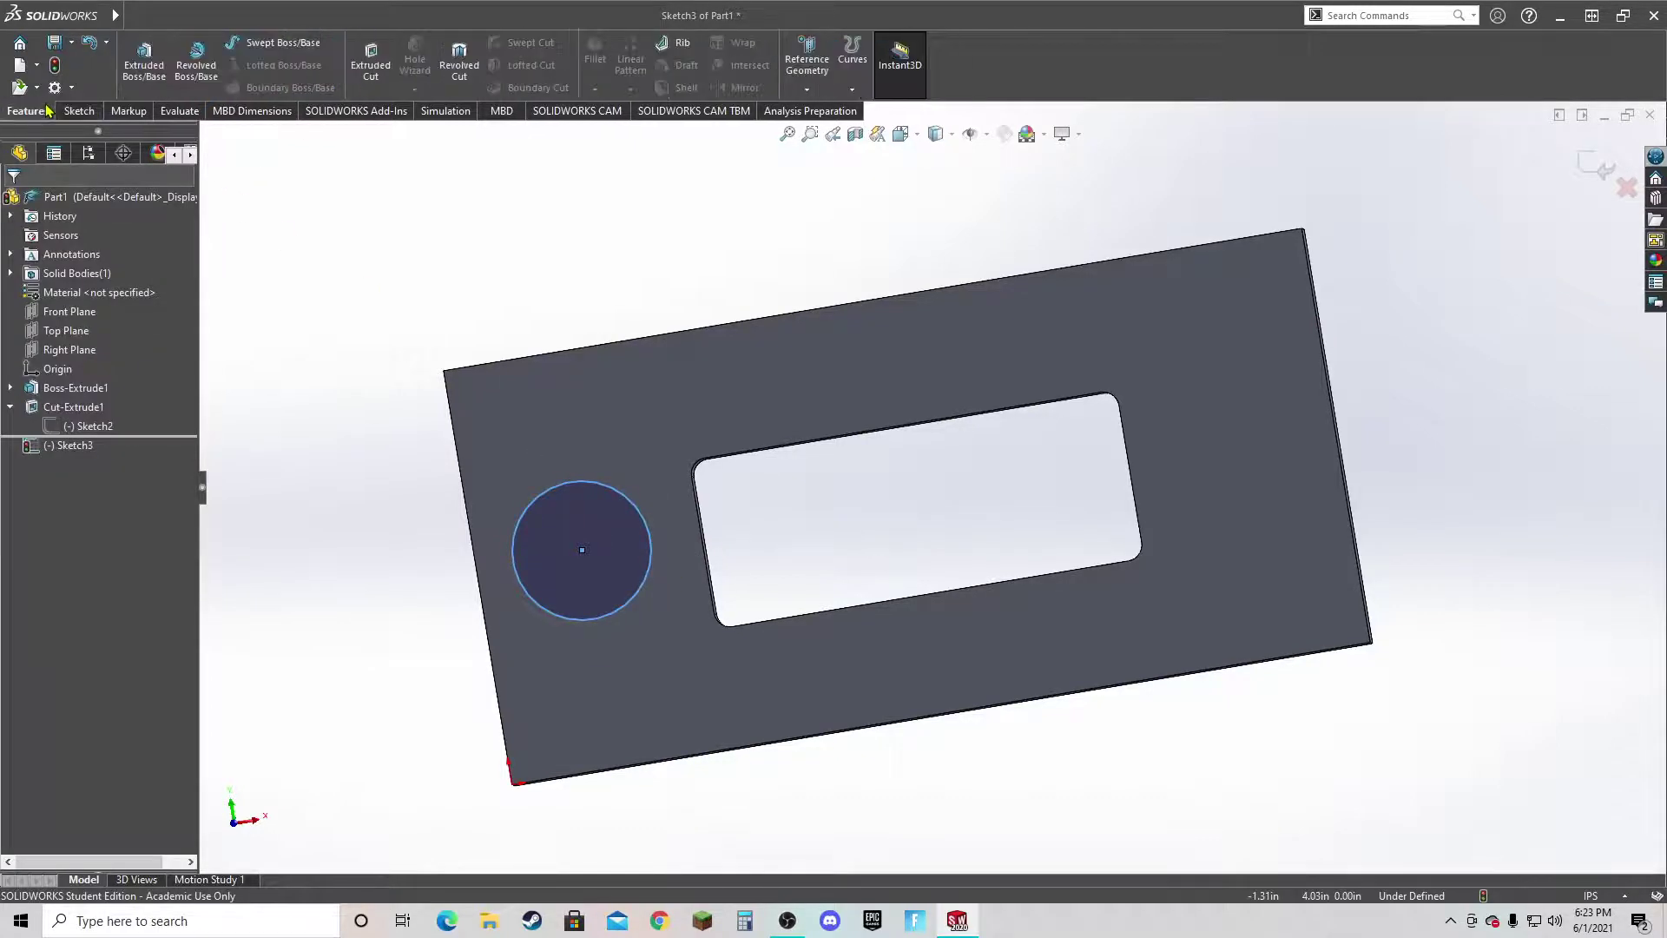
left_click(373, 62)
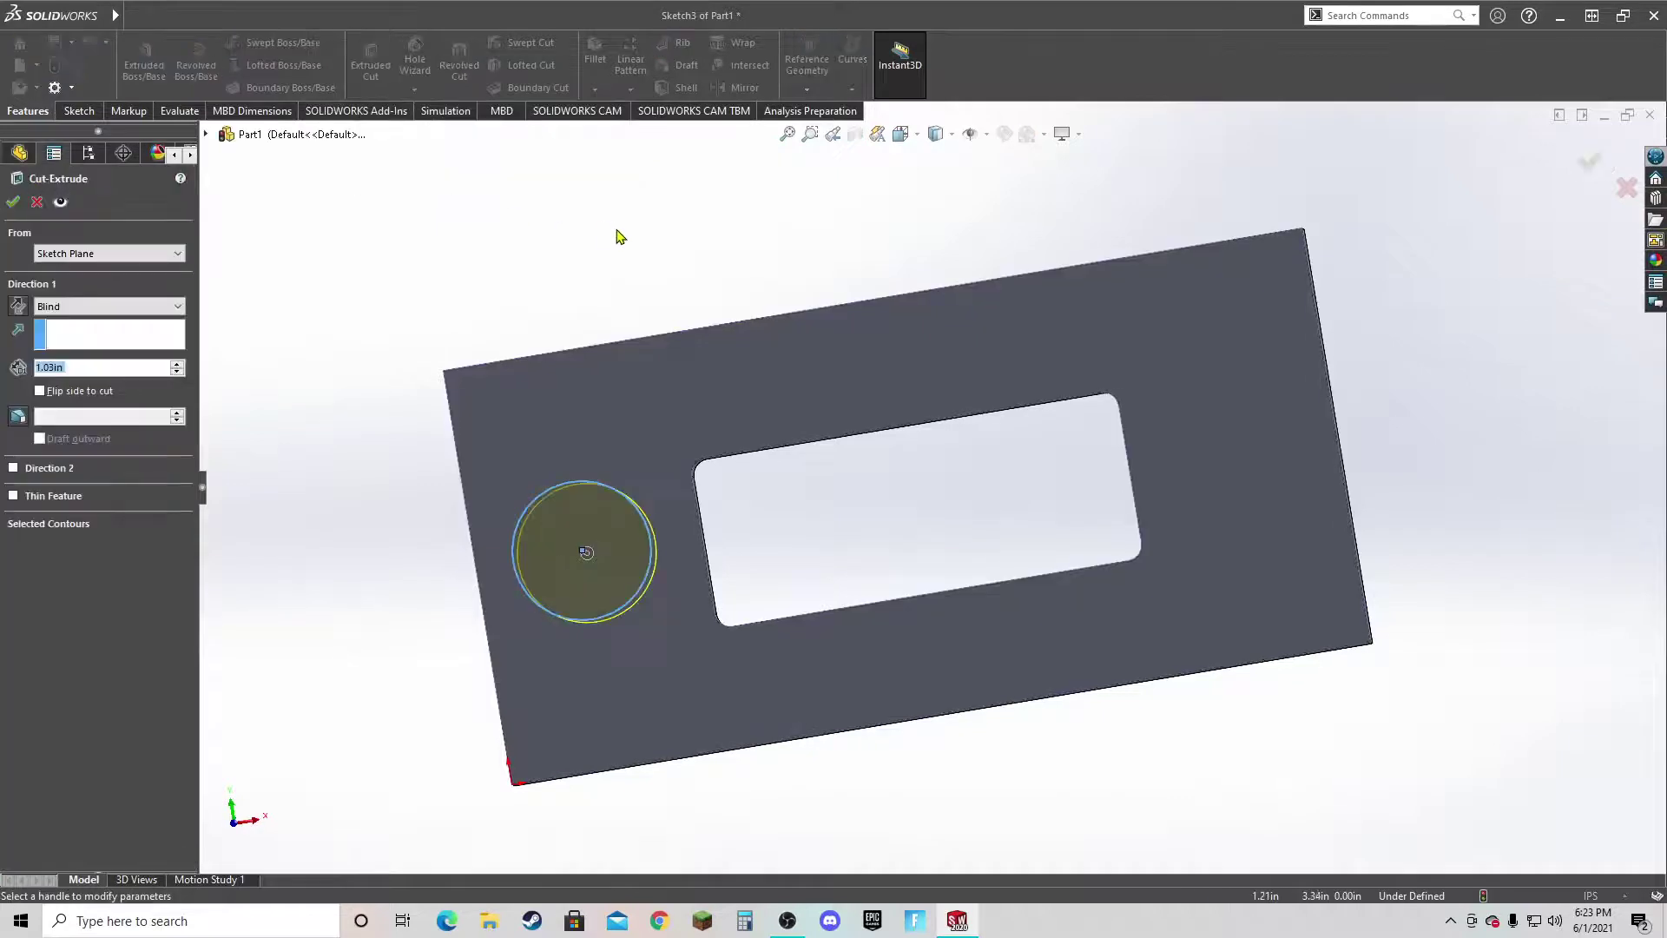
middle_click_drag(548, 259, 443, 312)
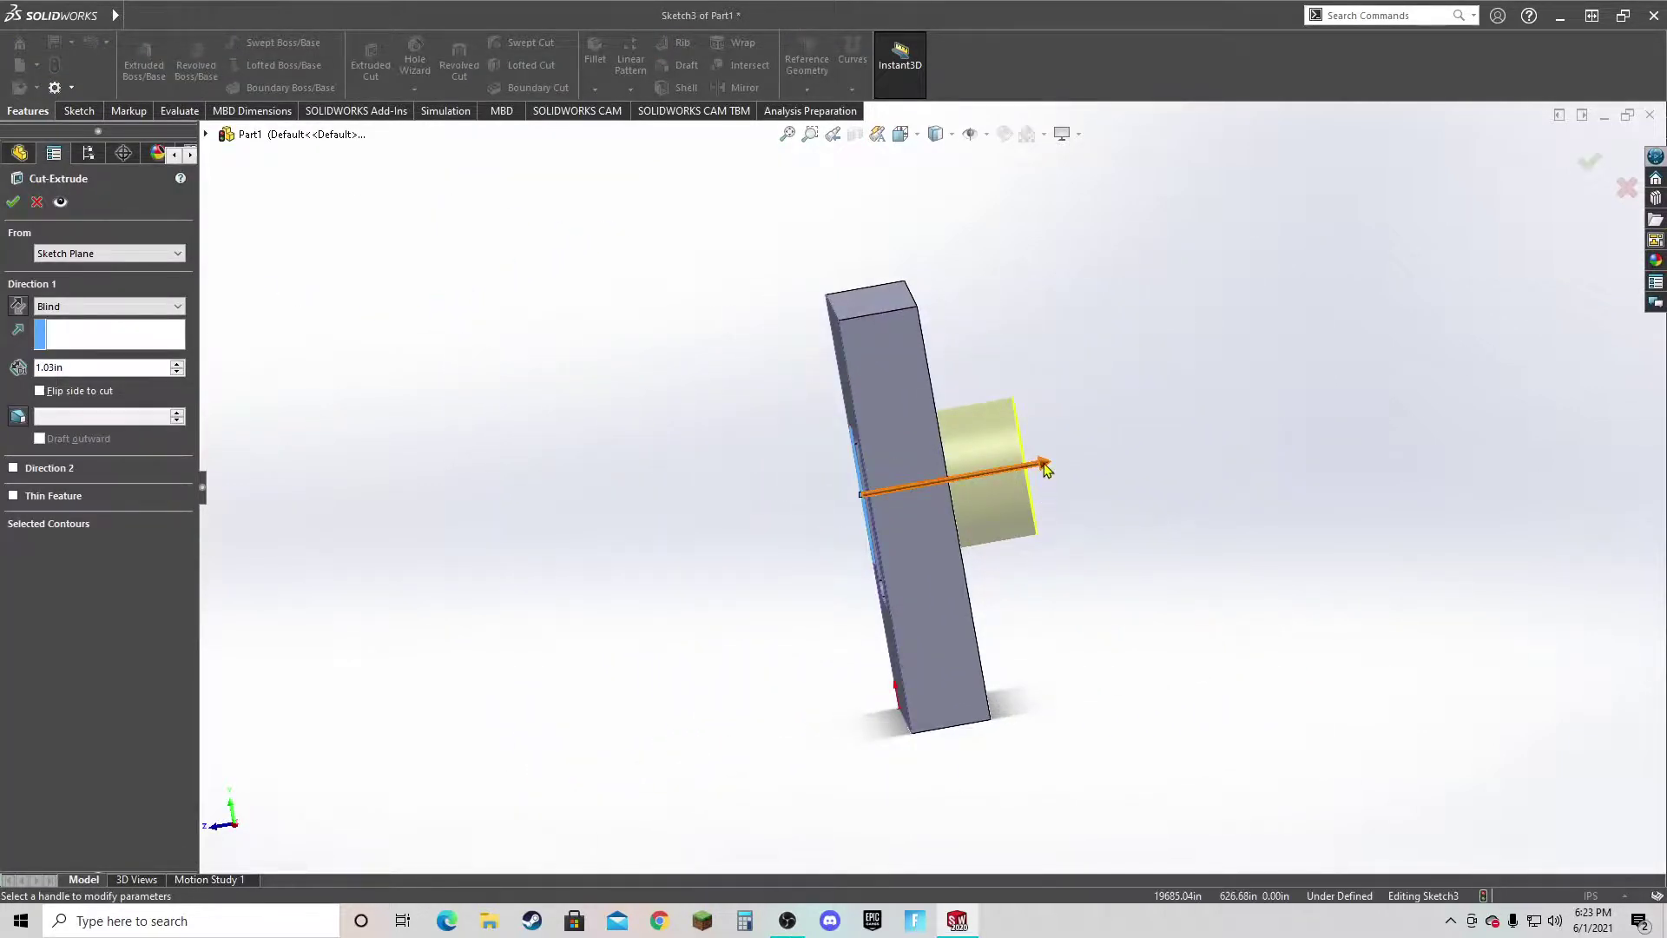
left_click_drag(1046, 467, 903, 478)
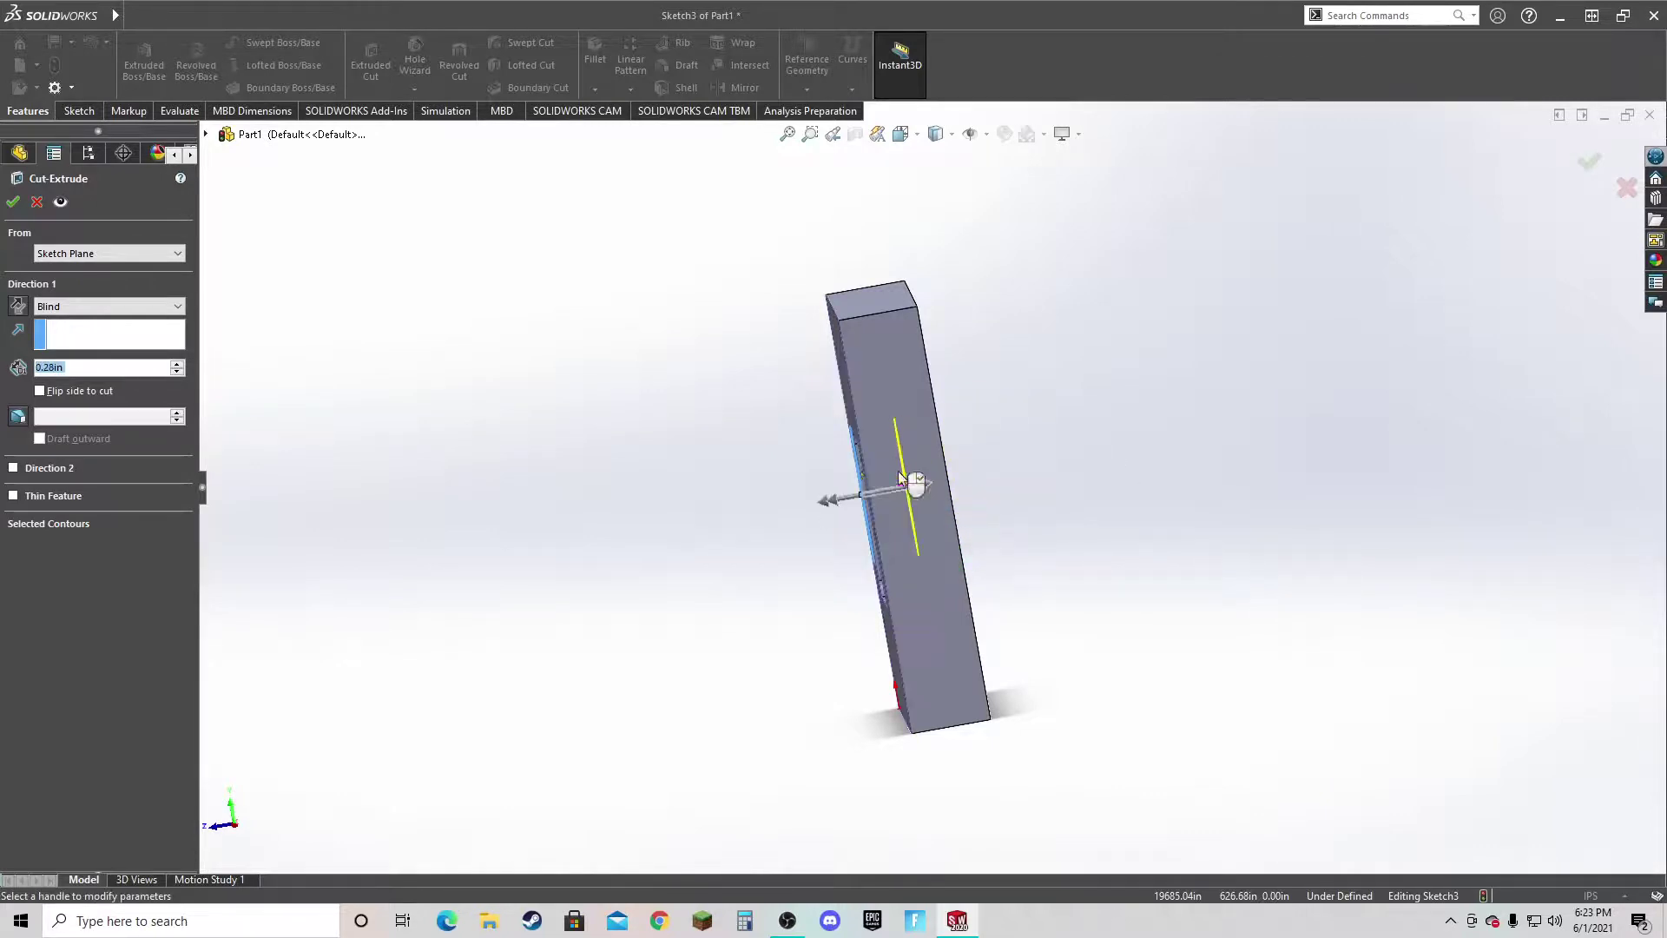
scroll(113, 367, "down", 2)
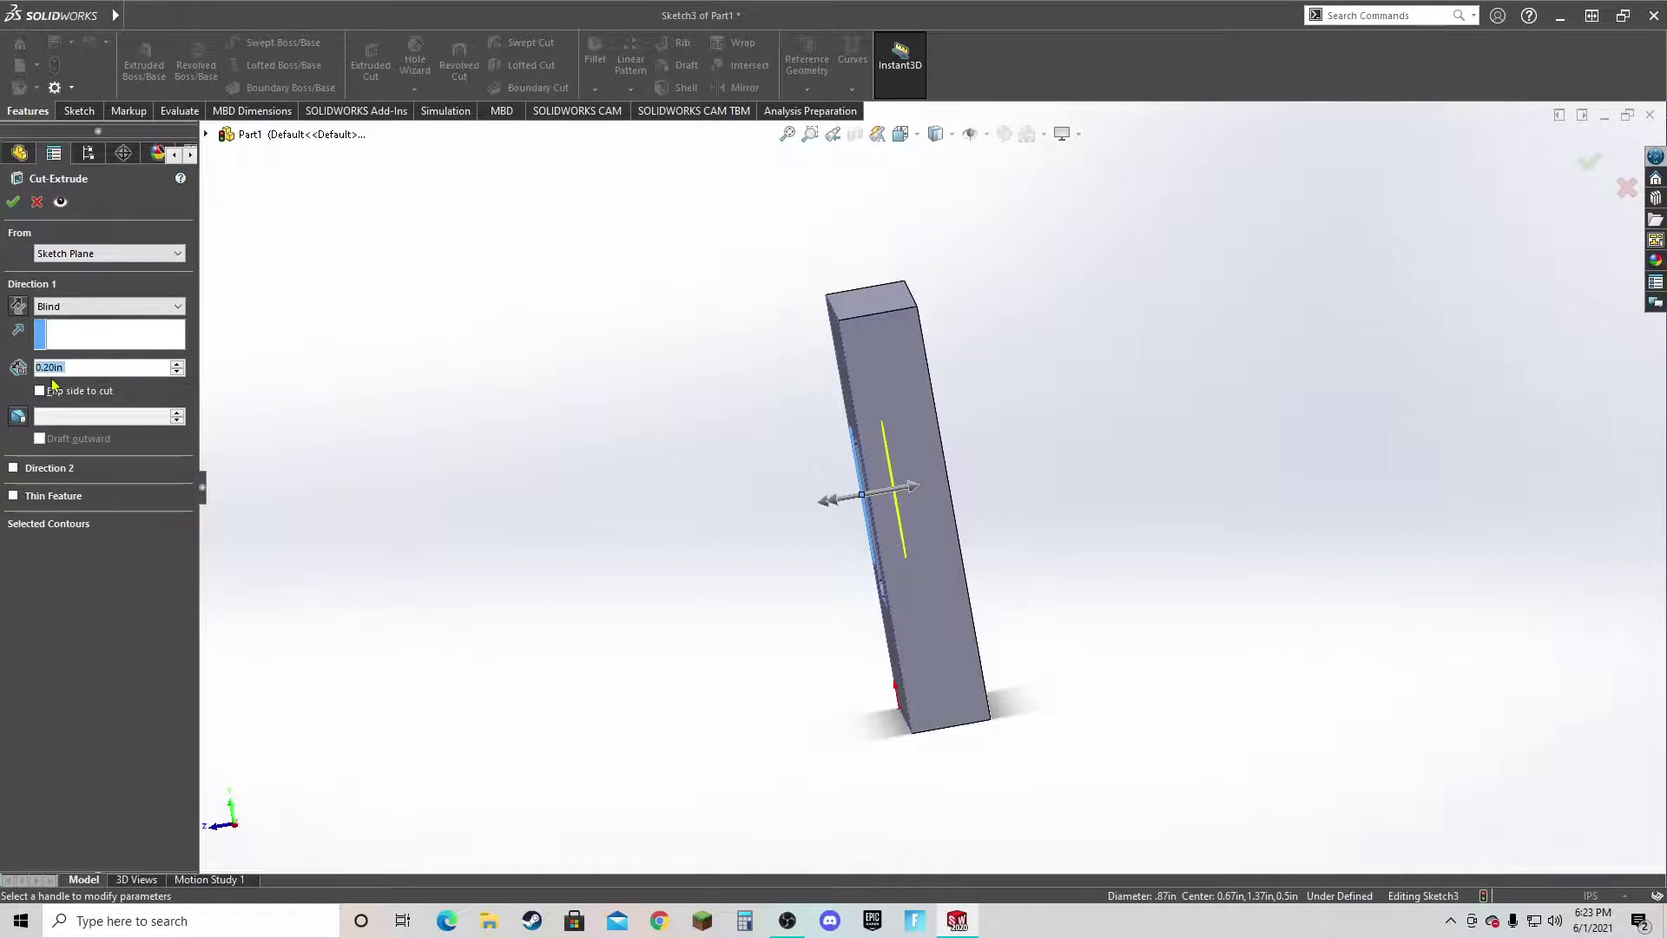
middle_click_drag(506, 547, 596, 545)
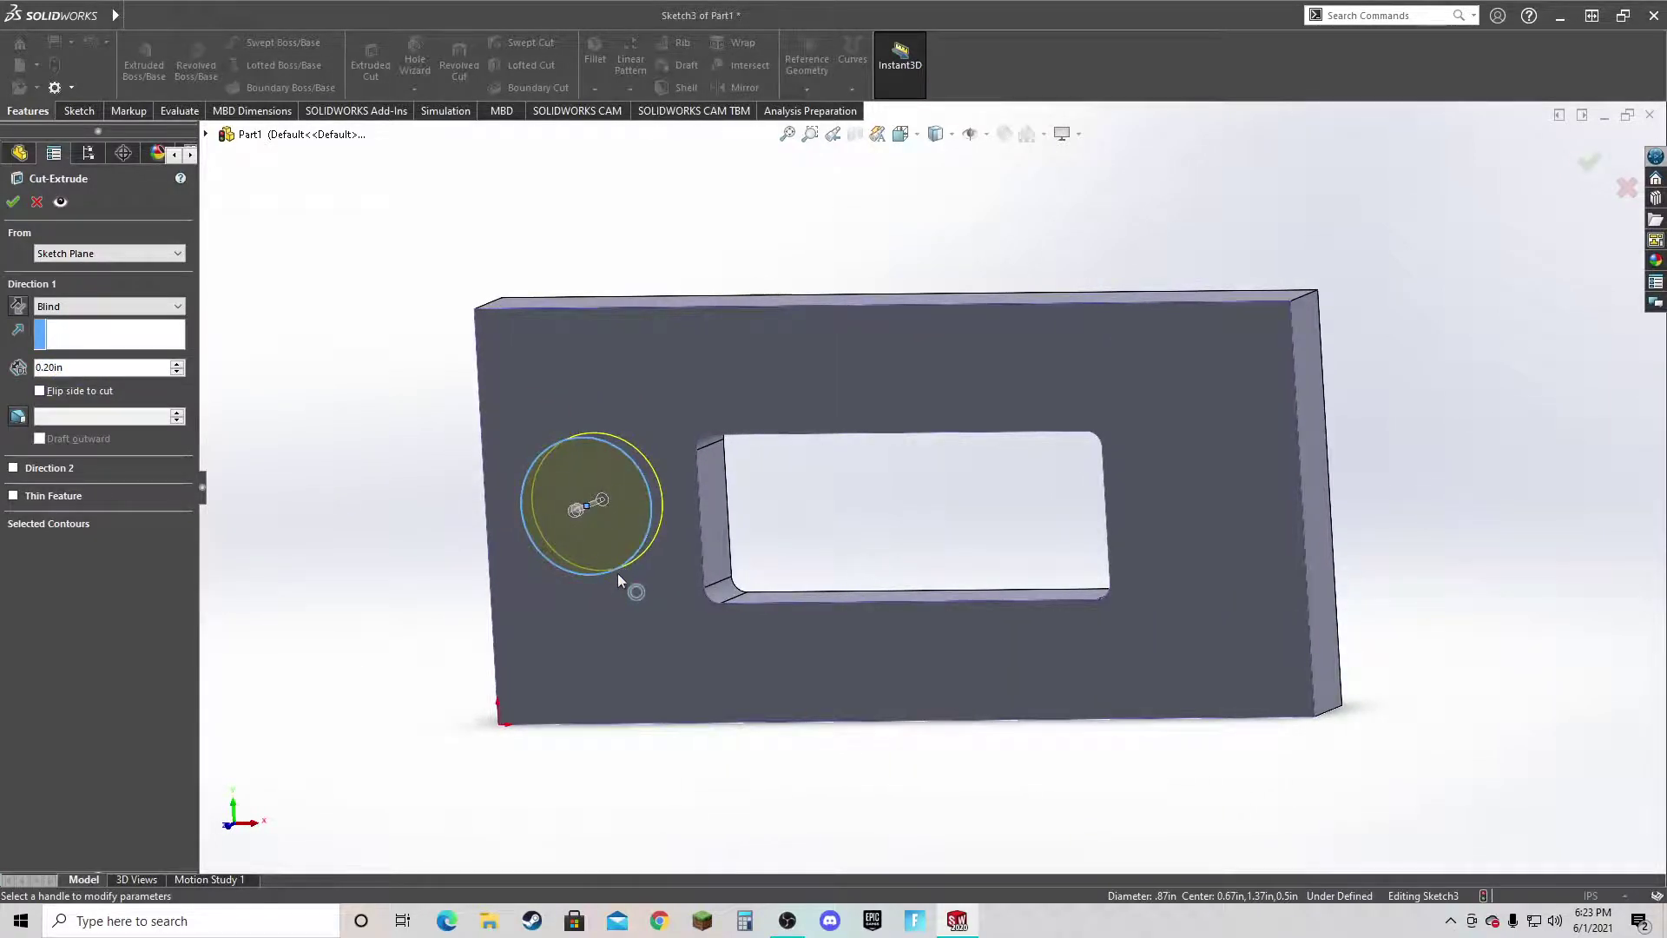
middle_click_drag(819, 529, 697, 549)
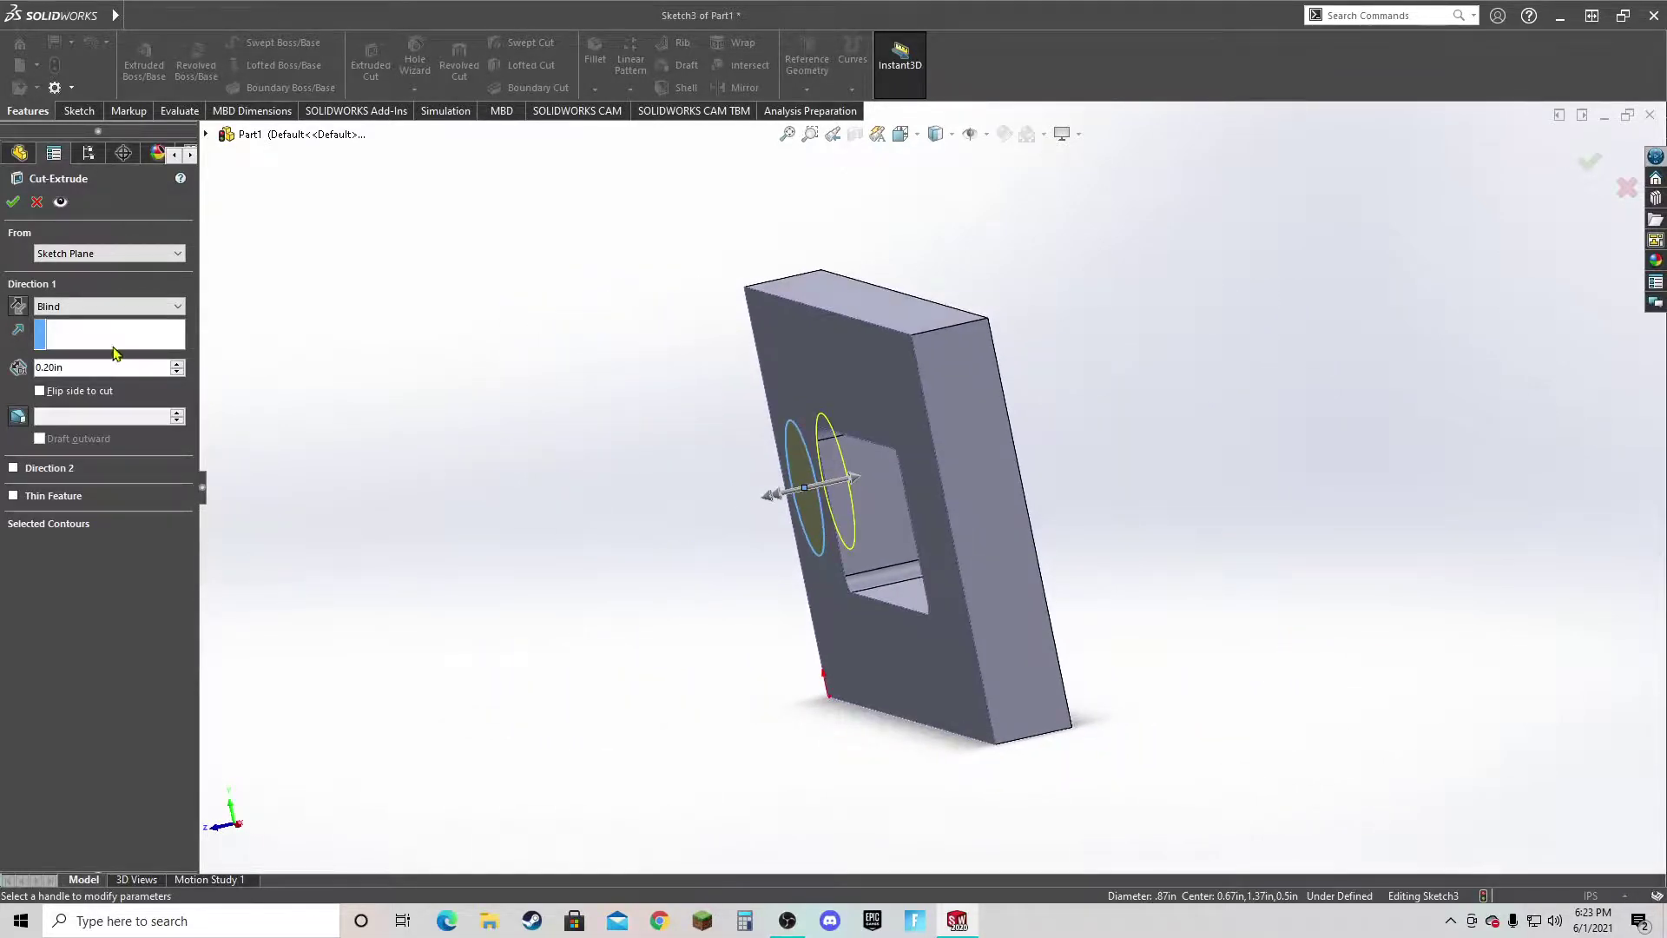
middle_click_drag(626, 508, 785, 495)
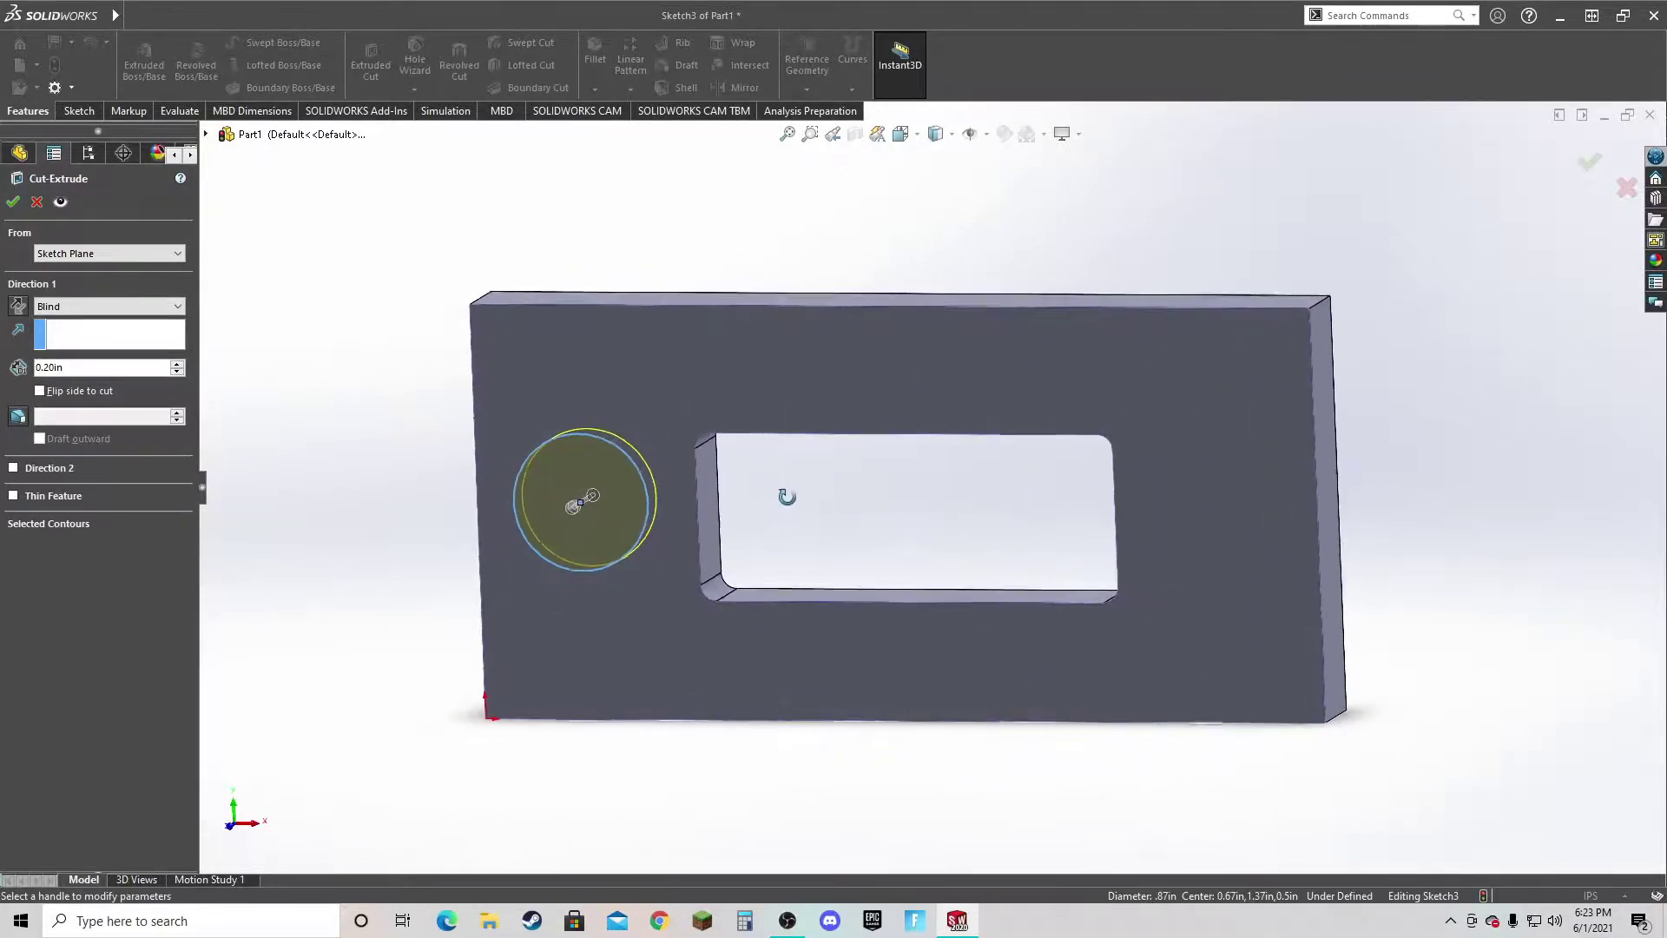
left_click(20, 200)
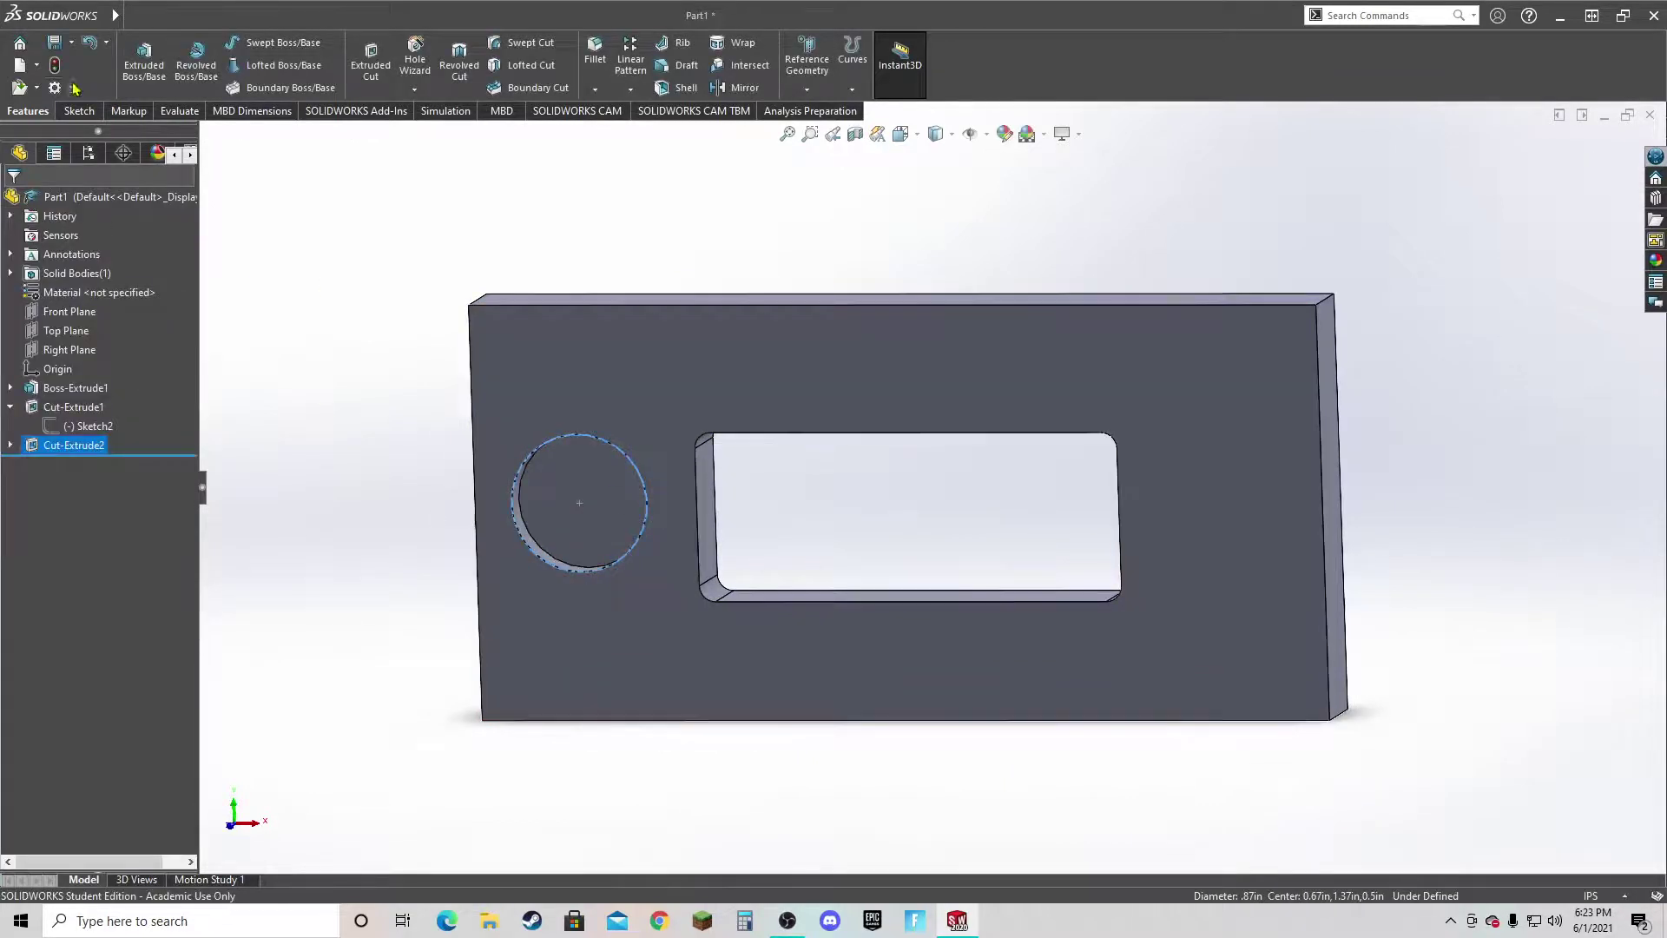
middle_click_drag(409, 461, 544, 387)
left_click(382, 454)
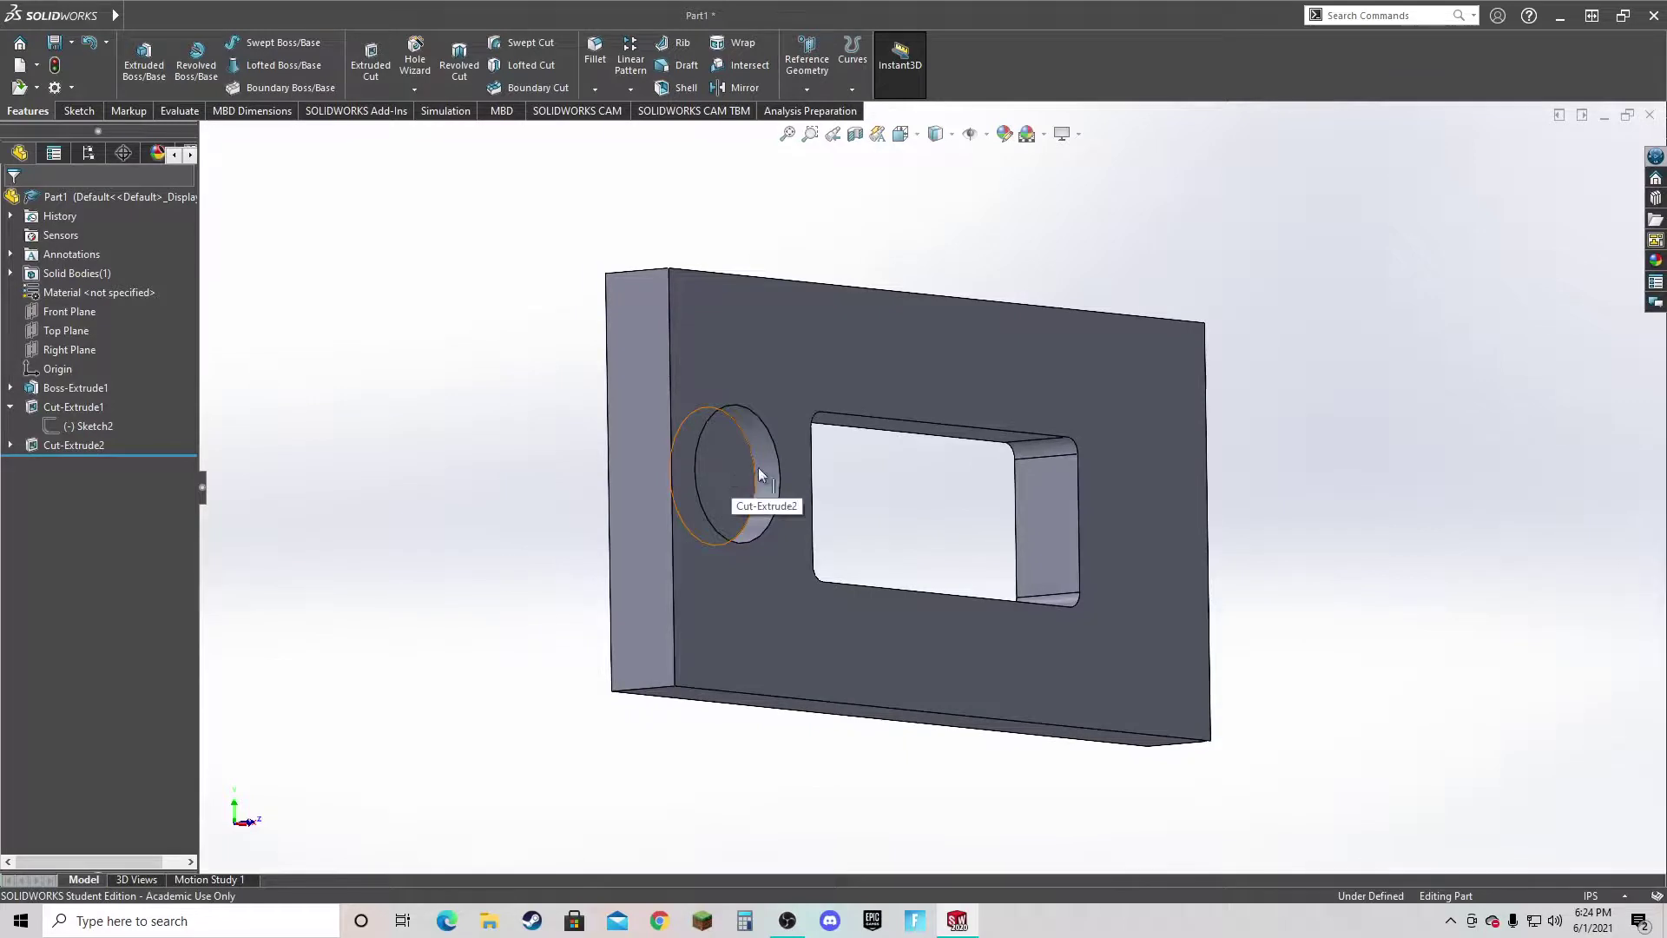
middle_click_drag(731, 476, 852, 495)
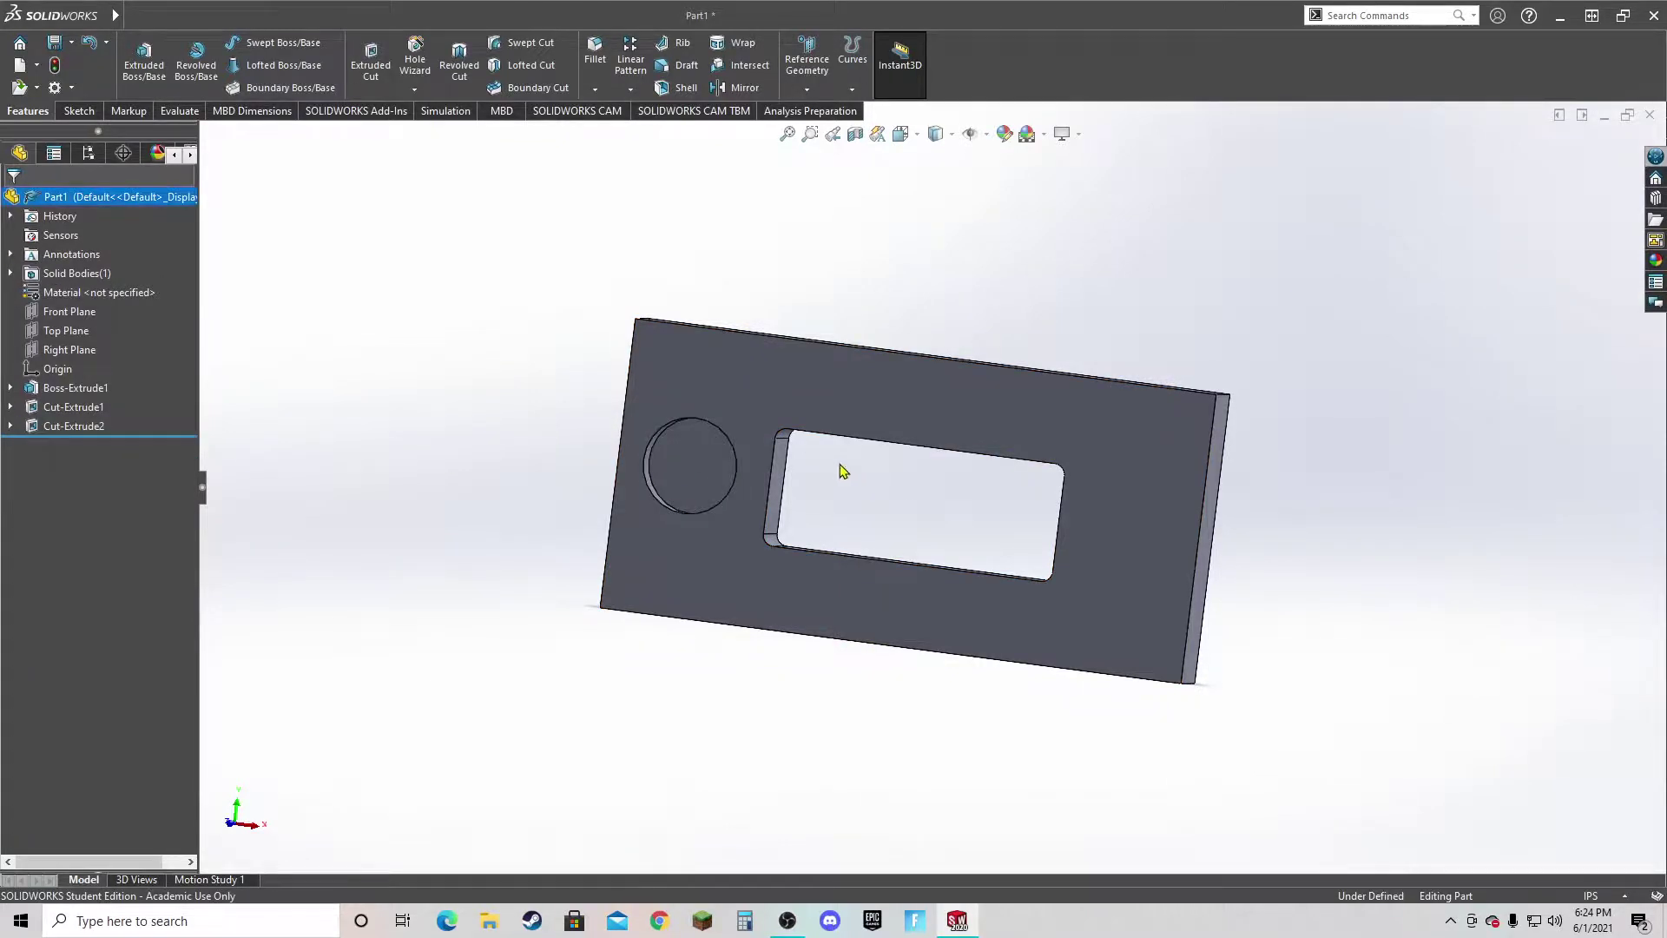
scroll(867, 487, "down", 5)
middle_click_drag(866, 487, 817, 445)
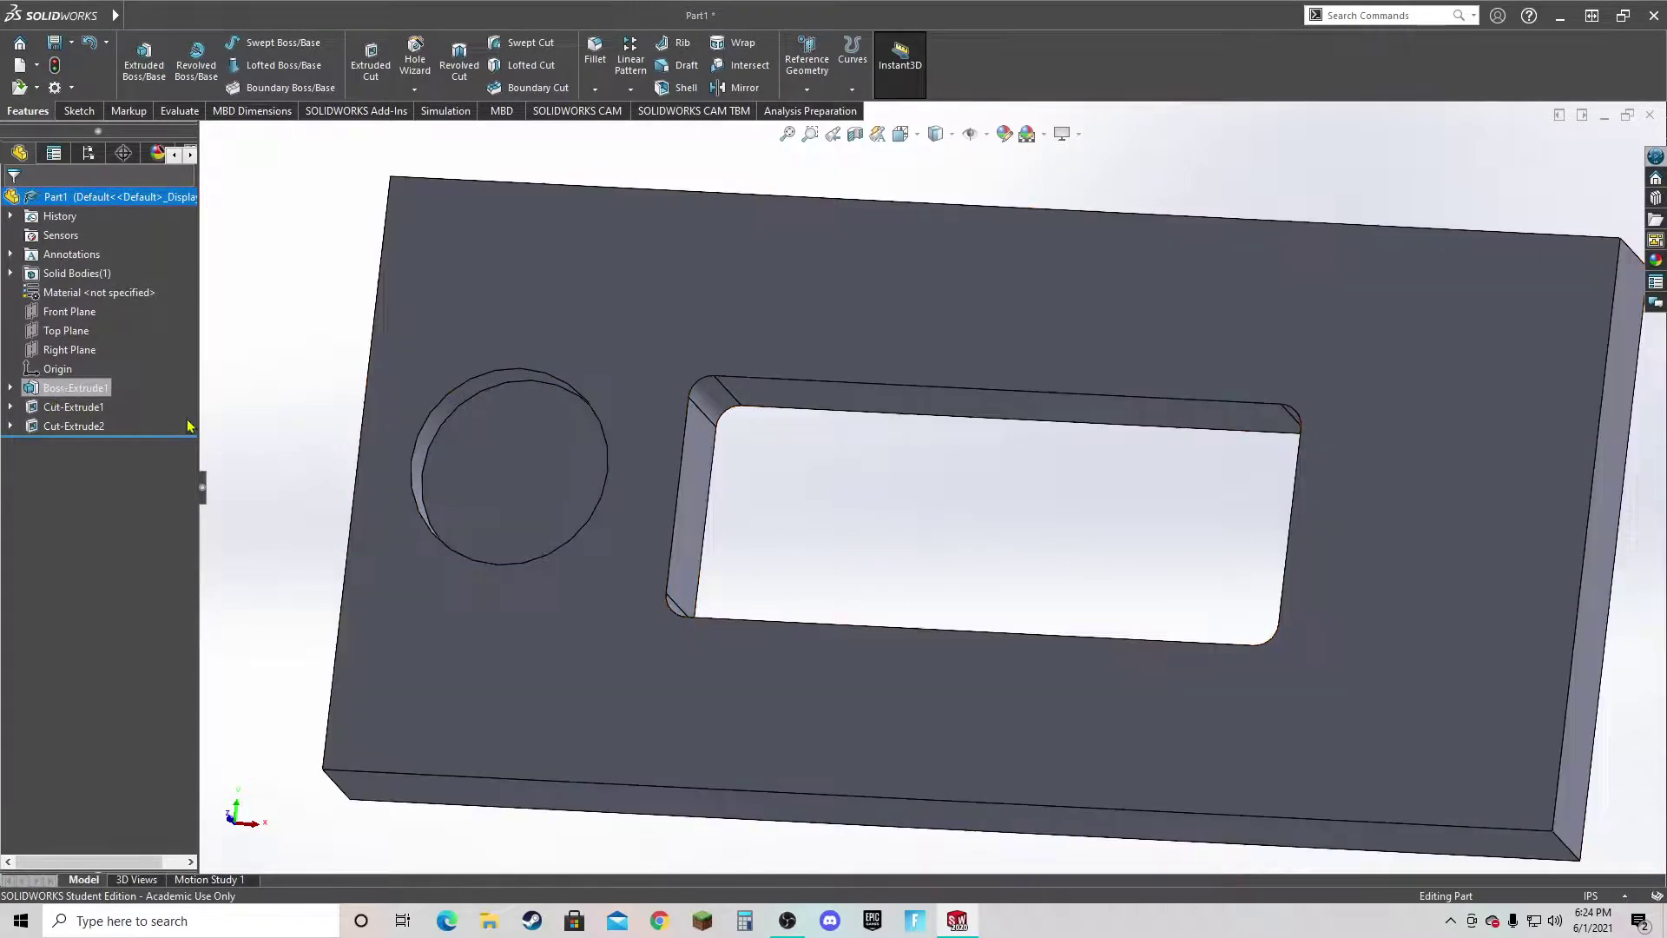
Open the base plate's outline sketch, Sketch1 under Boss-Extrude1, for editing.
left_click(10, 407)
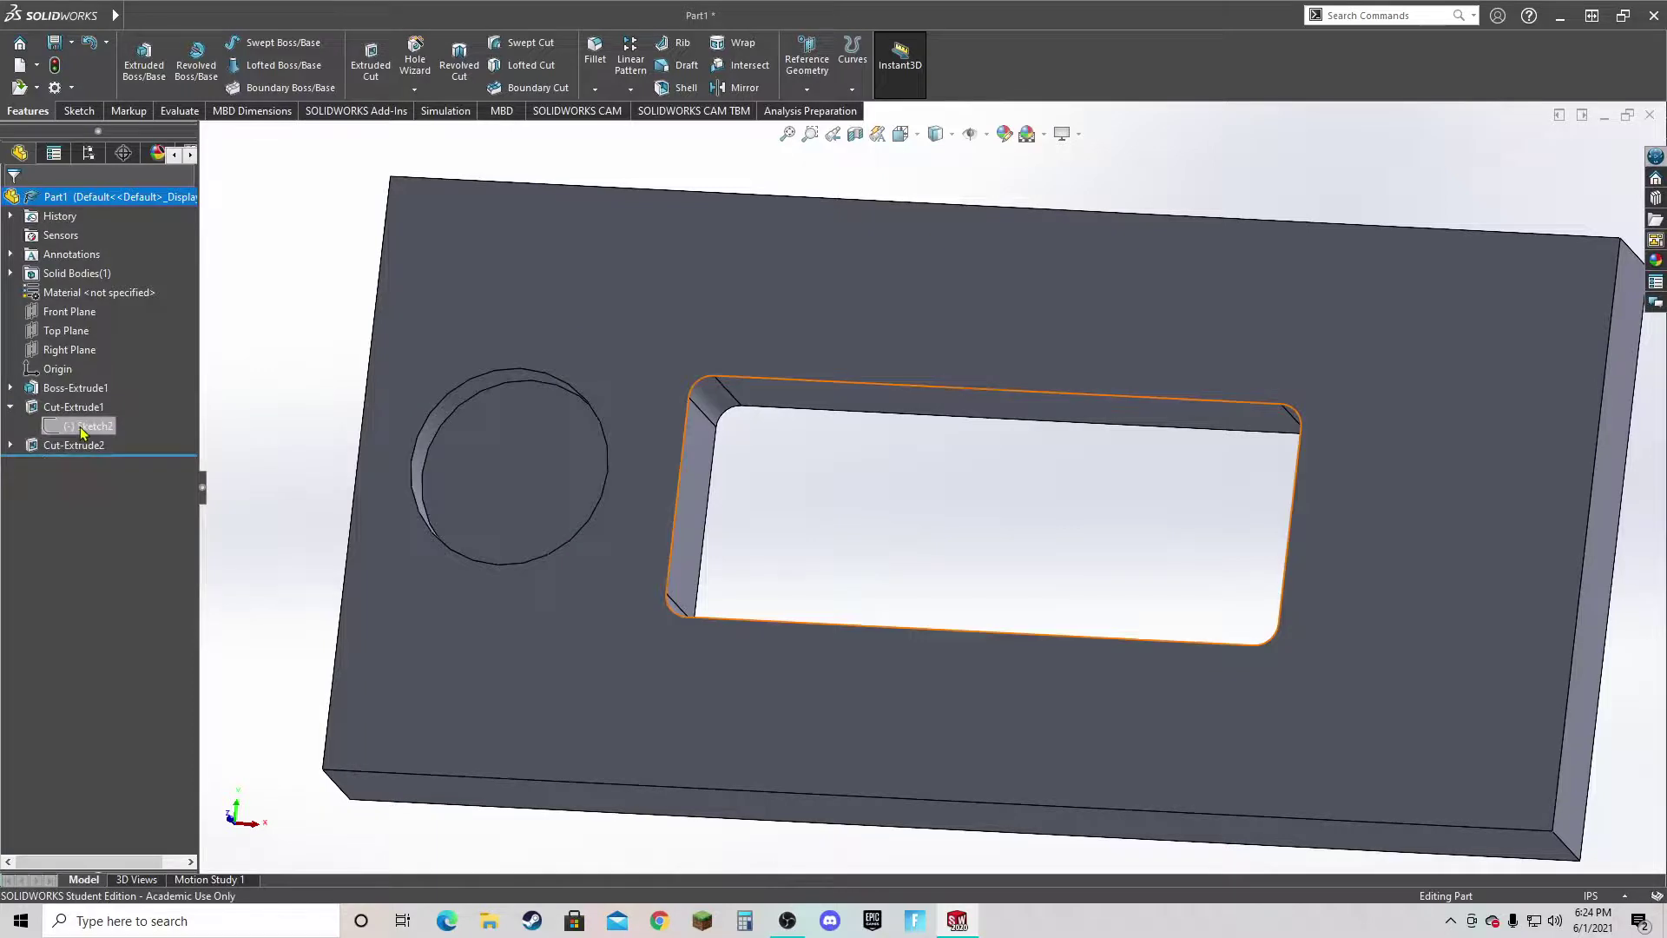
left_click(83, 425)
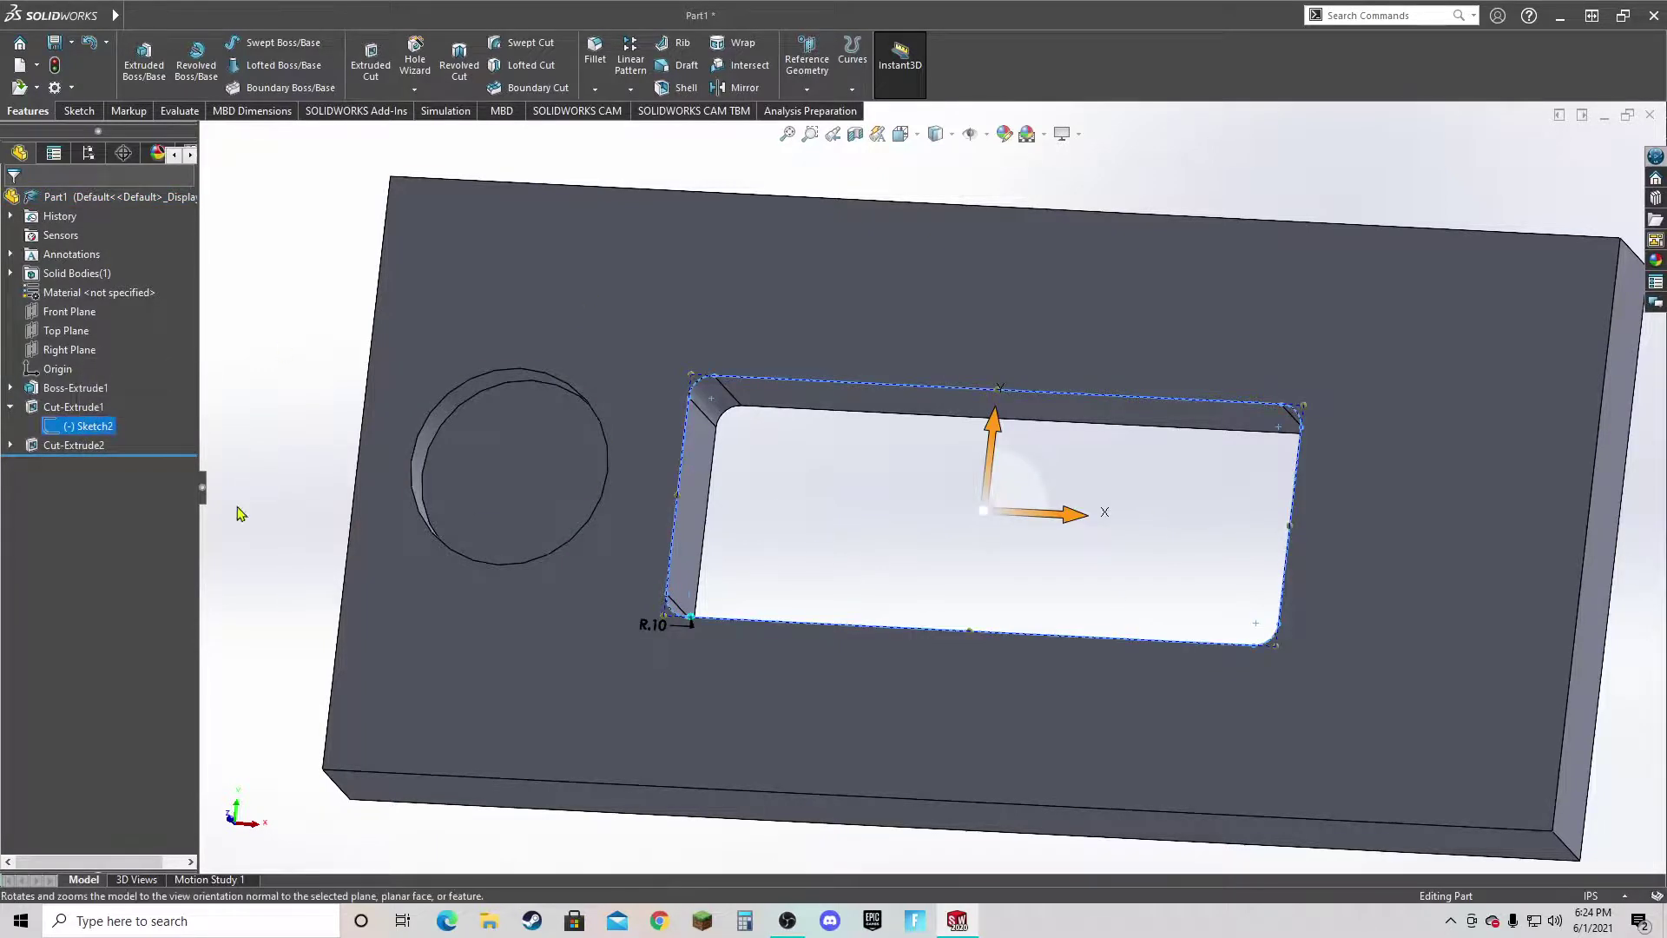
left_click(12, 388)
left_click(86, 406)
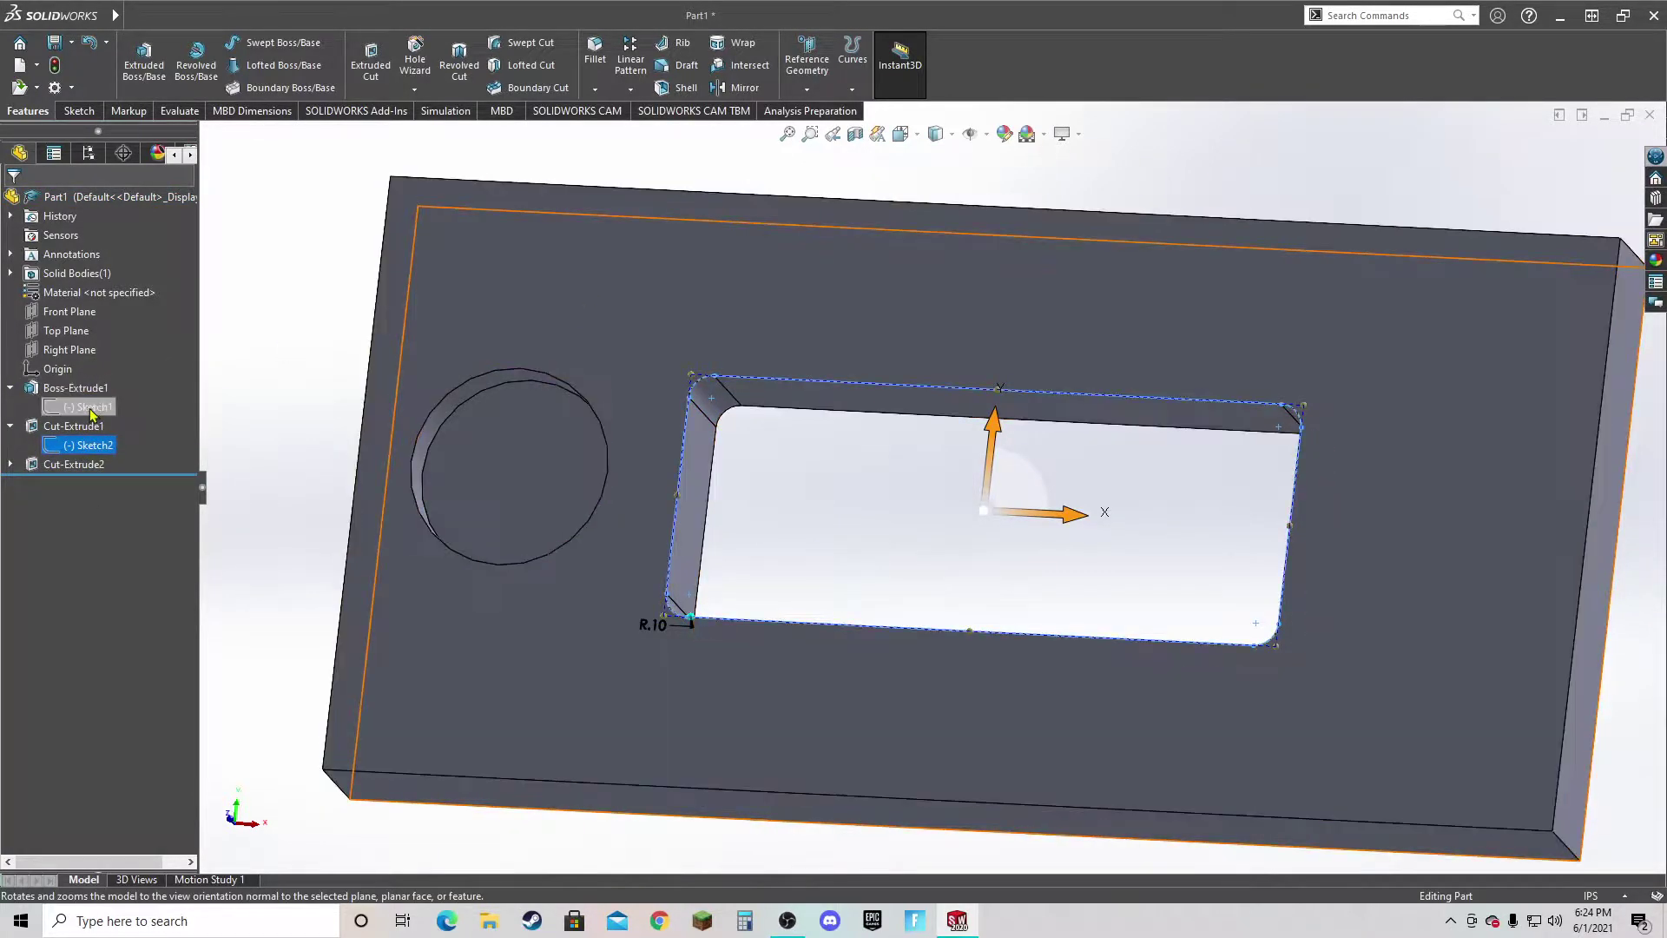
left_click(102, 365)
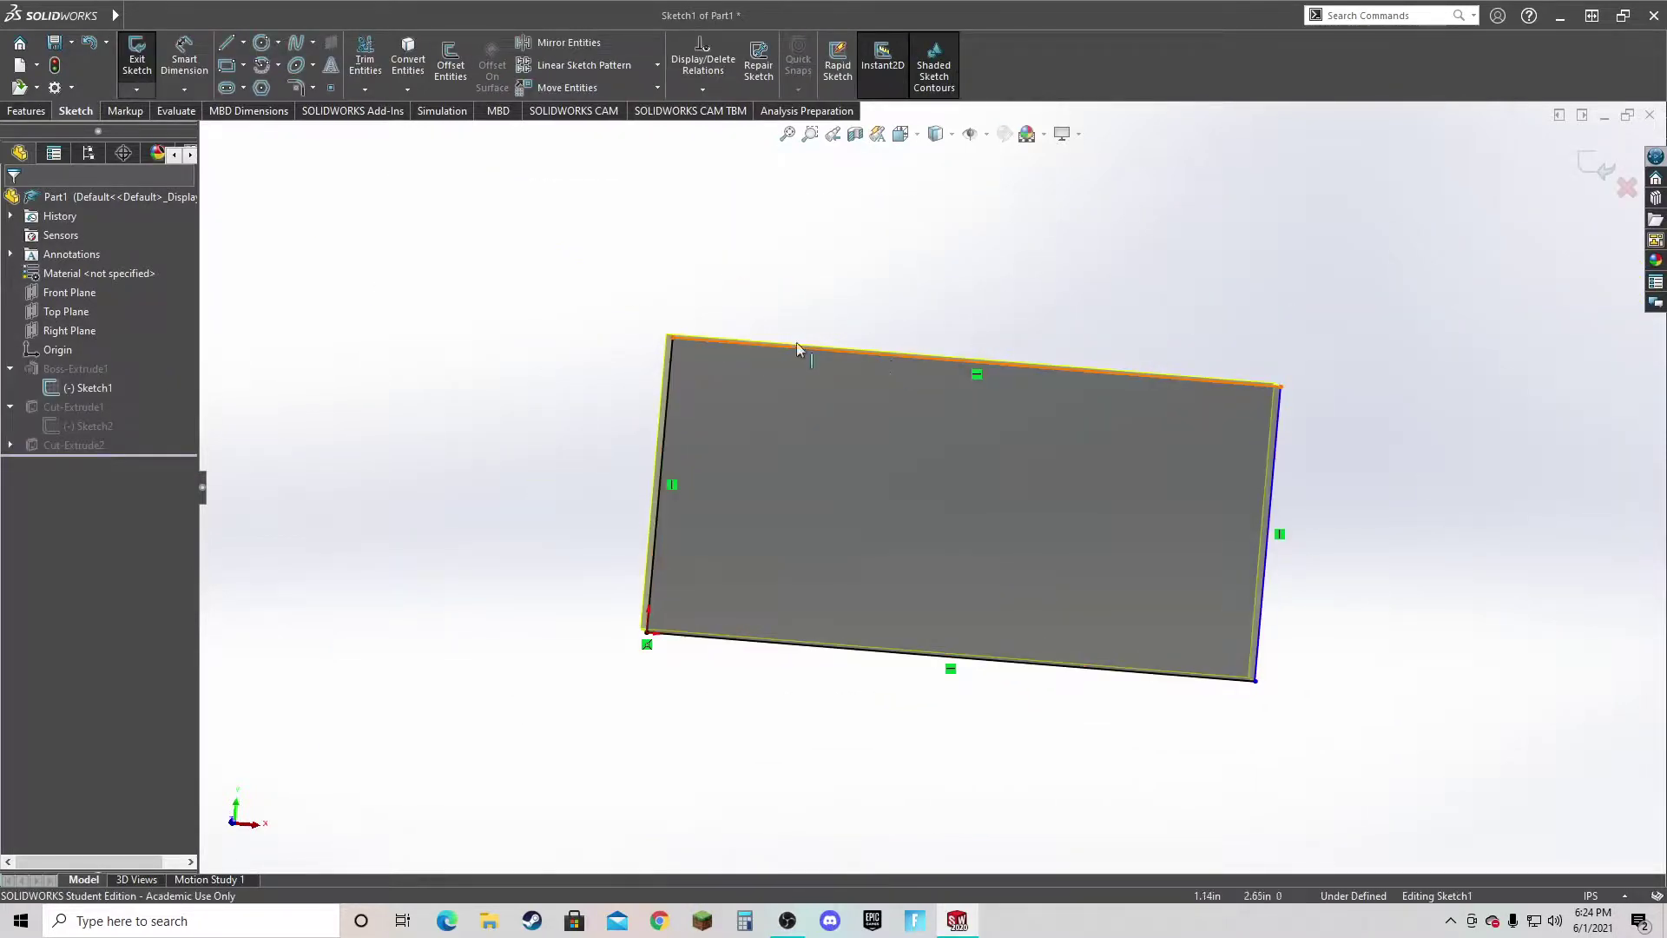
Round all four outer corners of the plate's outline with 0.20 in sketch fillets and exit the sketch.
left_click(296, 89)
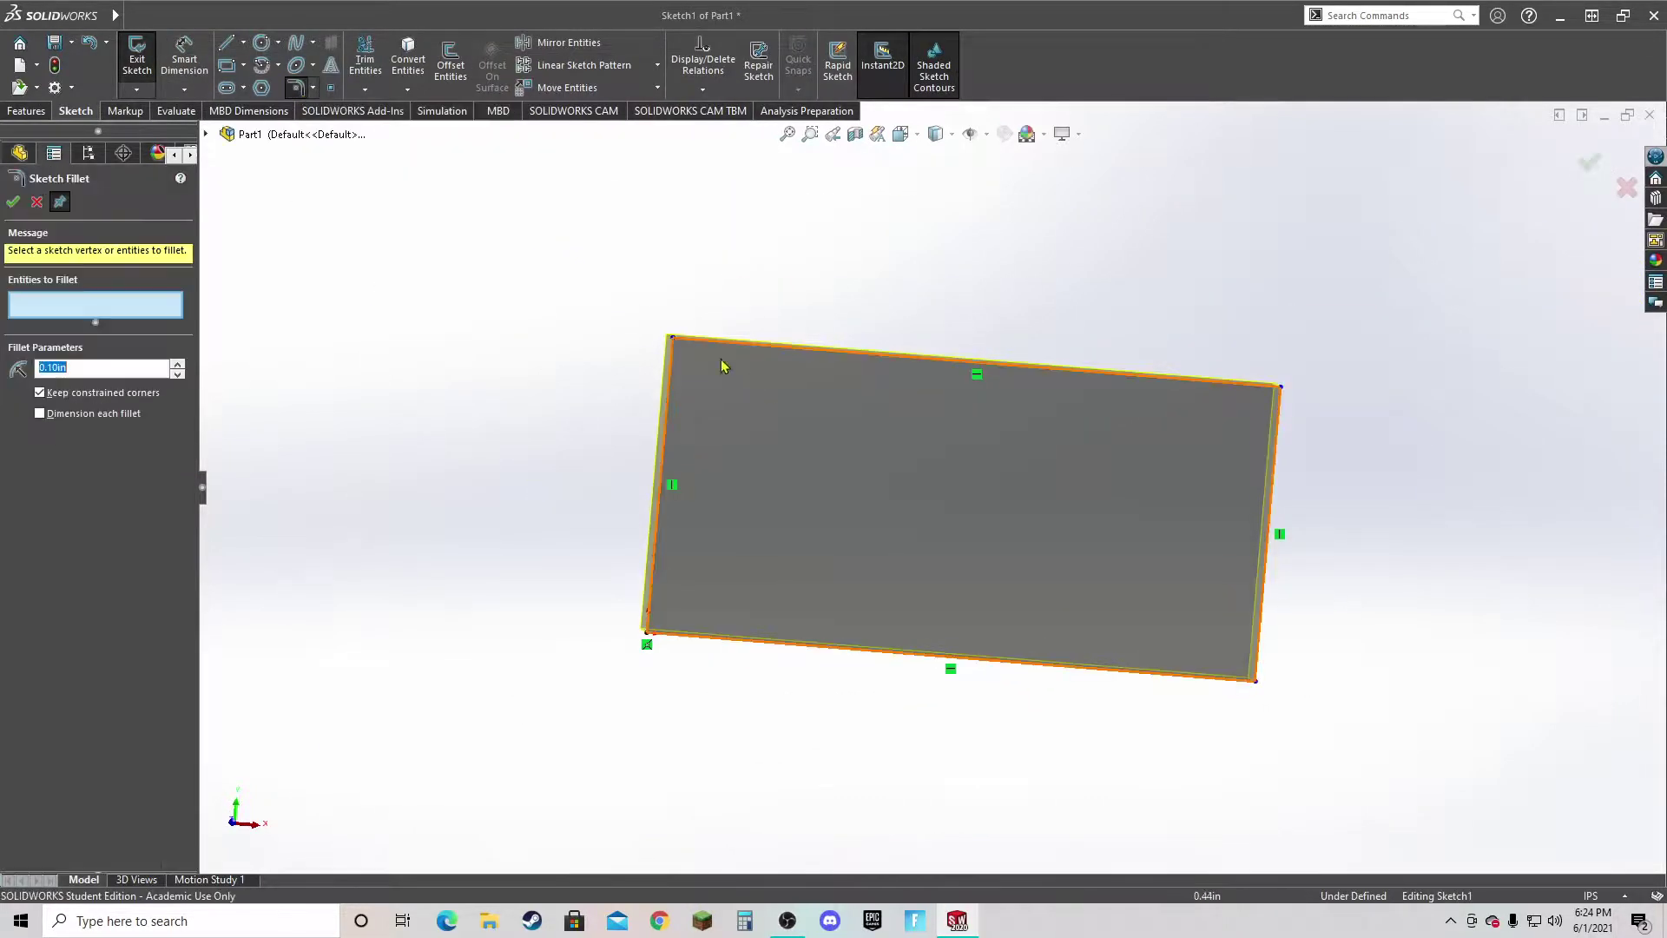
left_click(674, 339)
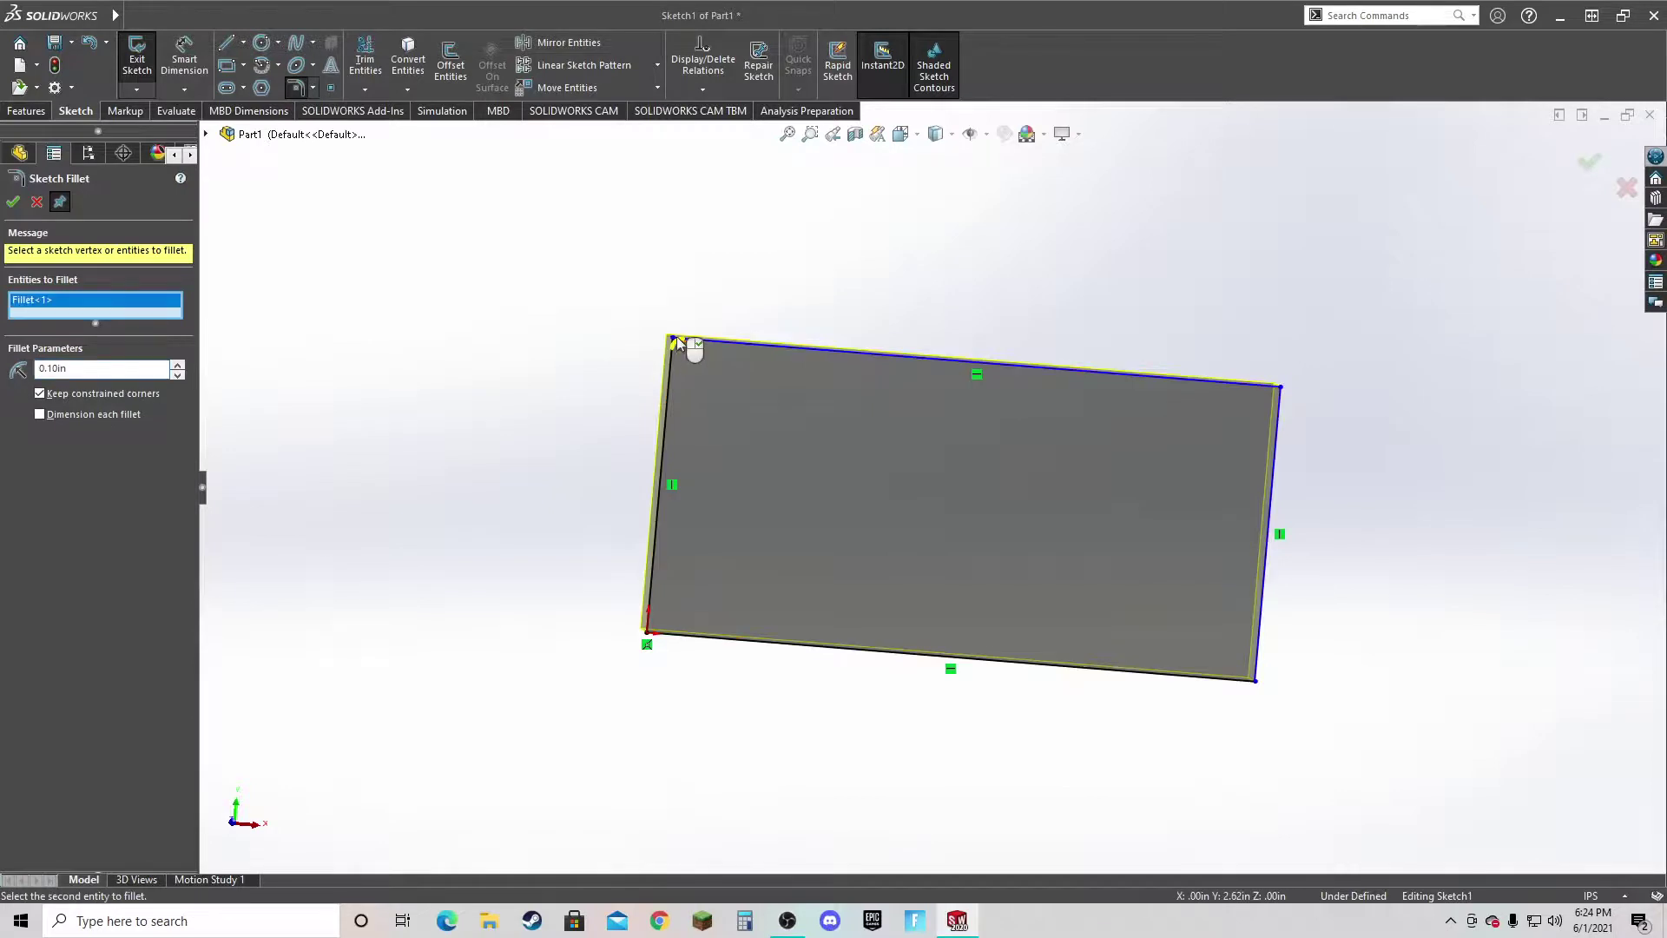
left_click(1280, 388)
left_click(1254, 679)
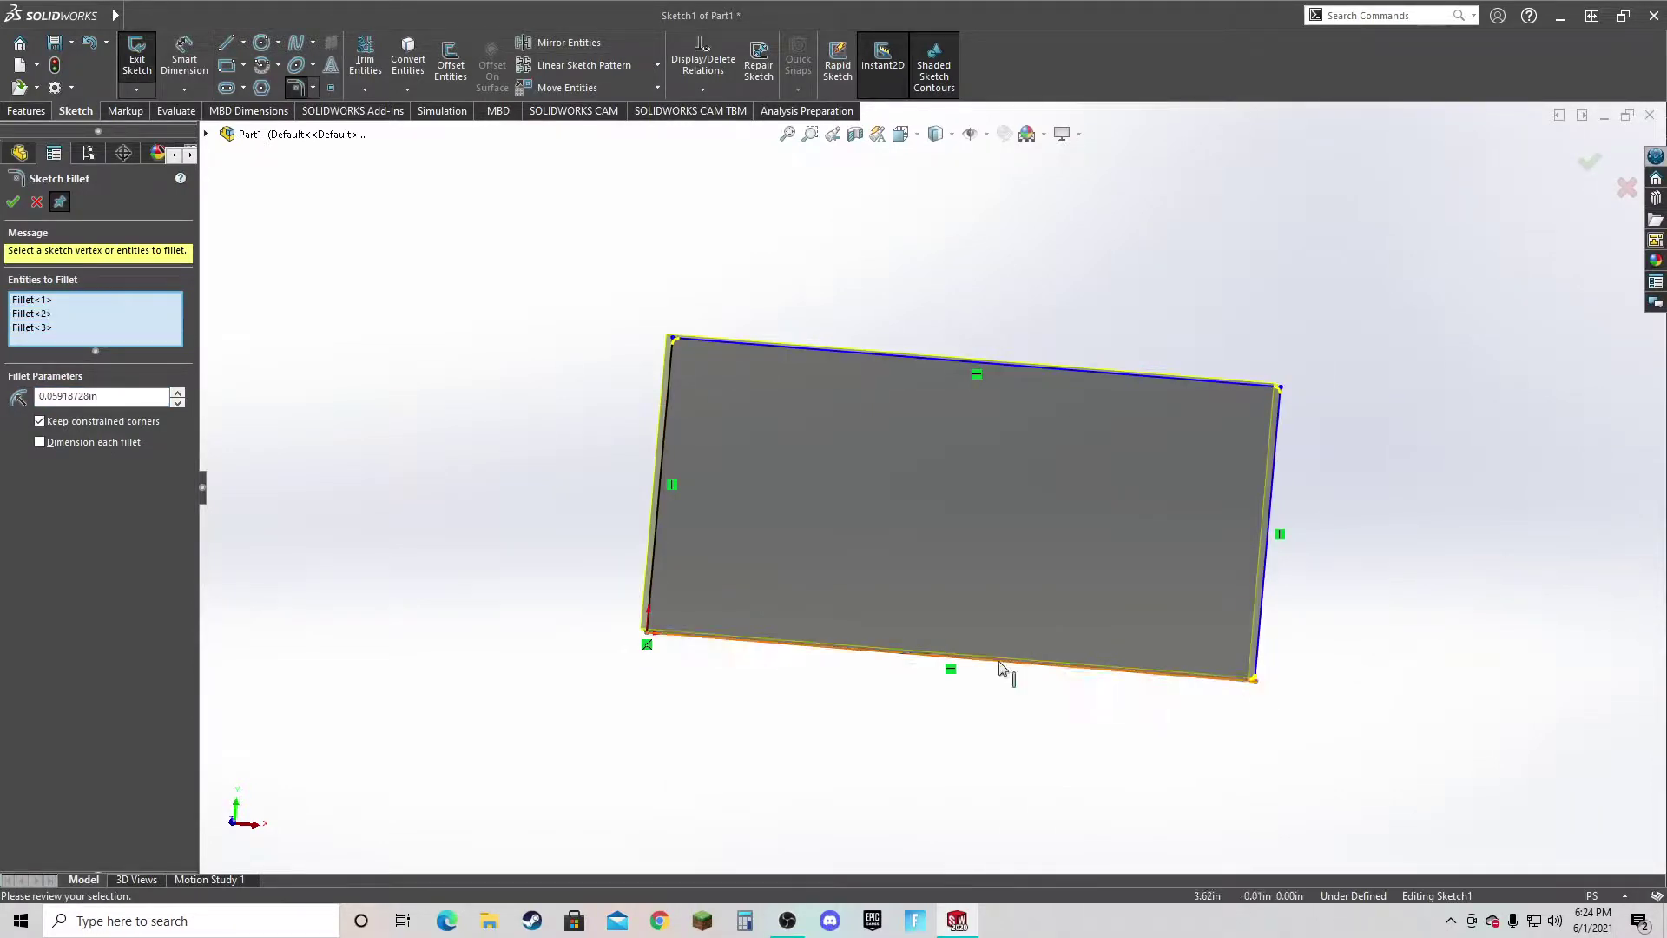
left_click(647, 633)
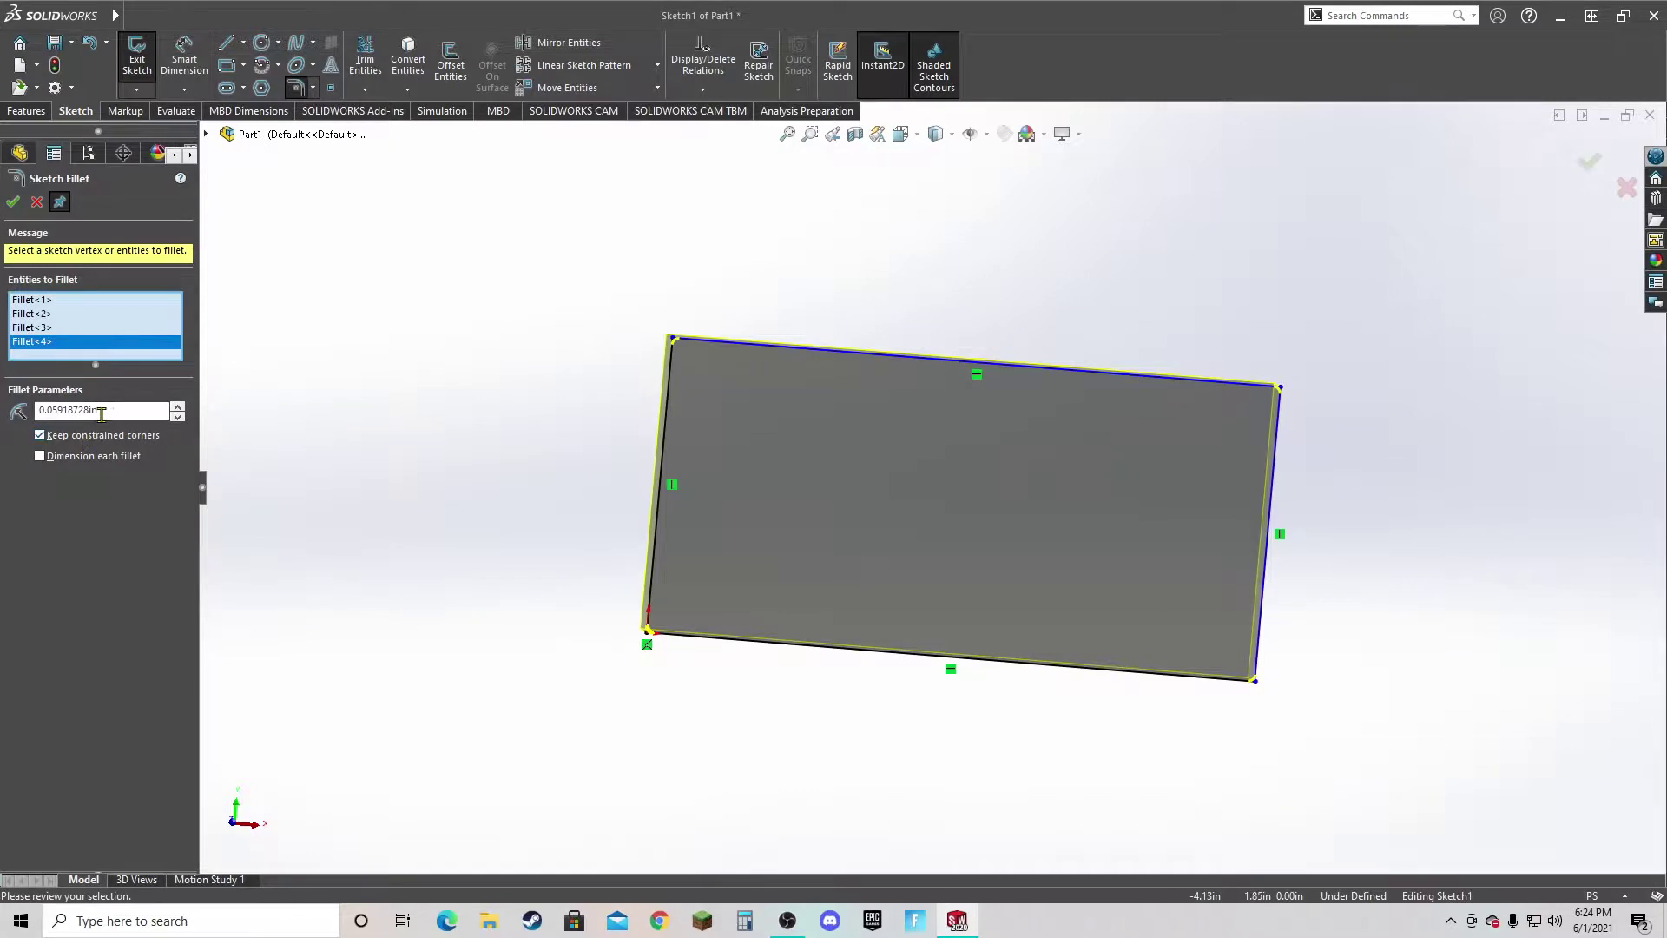
left_click_drag(101, 415, 69, 414)
type("20")
key("Return")
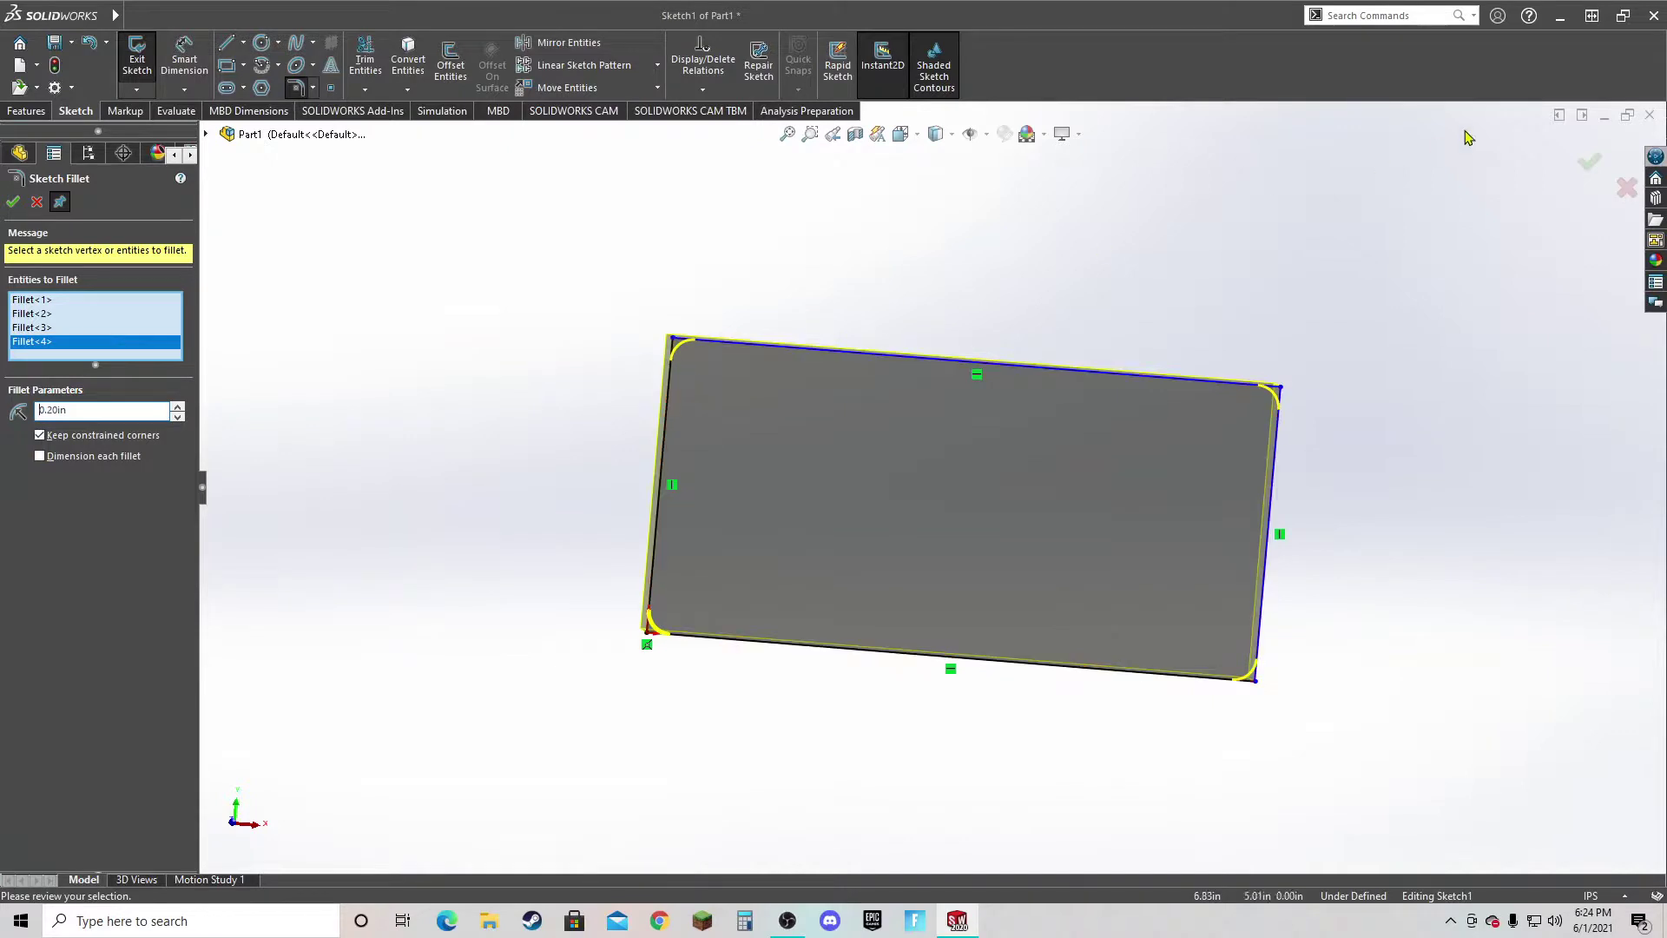
left_click(1588, 163)
left_click(1588, 165)
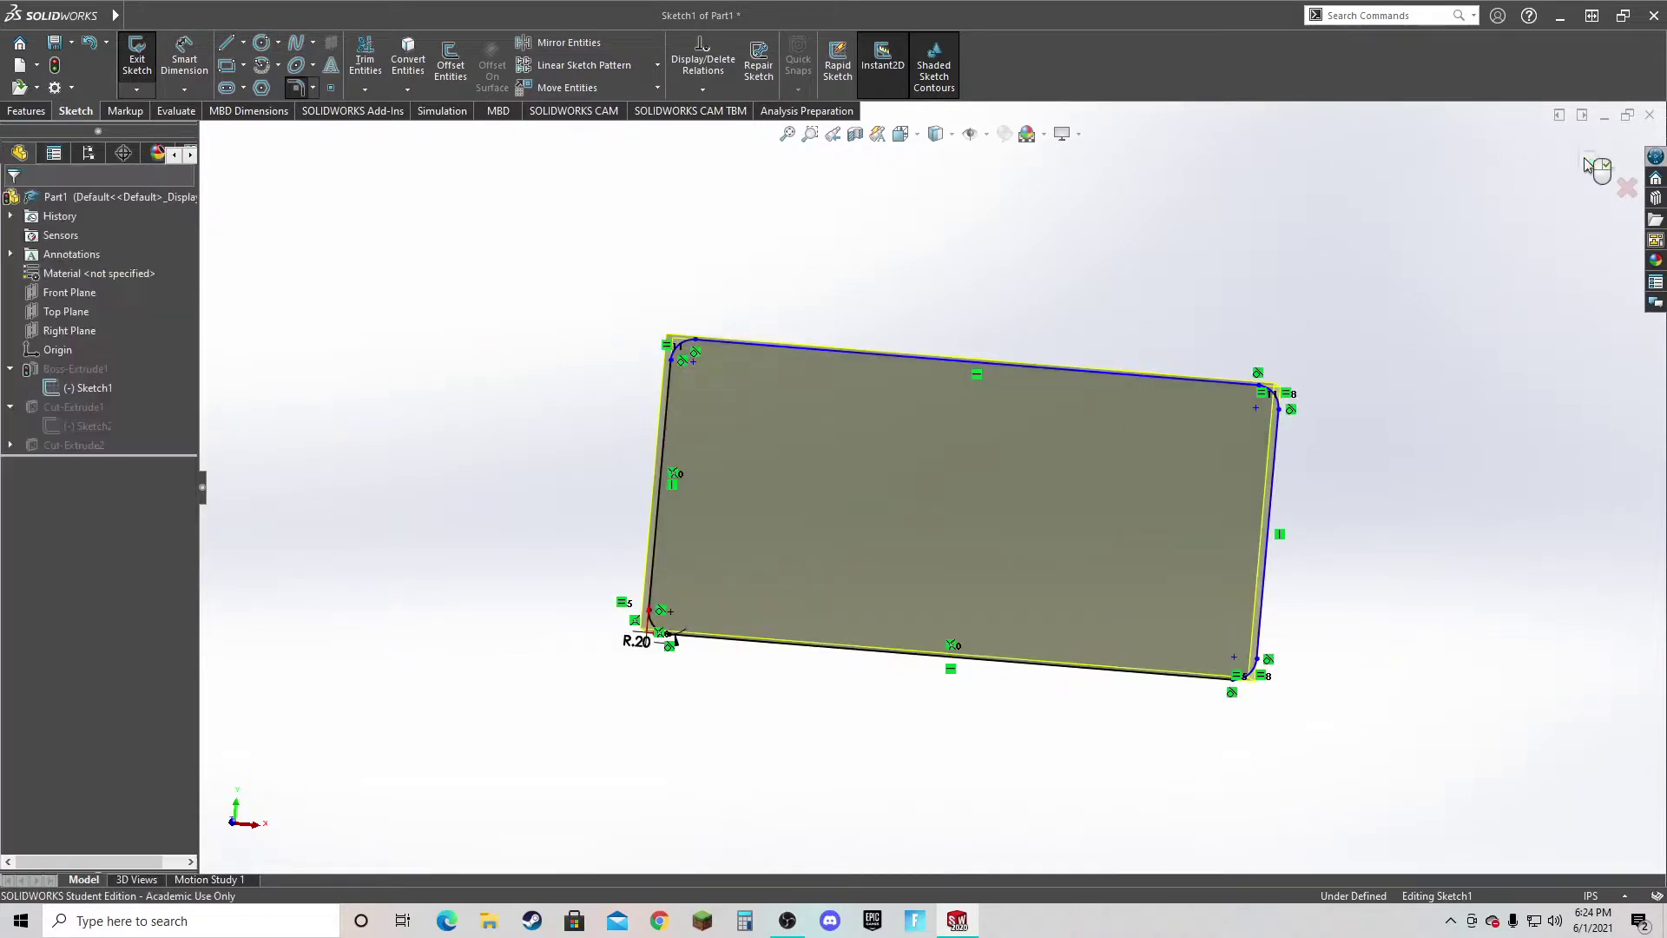
left_click(1596, 167)
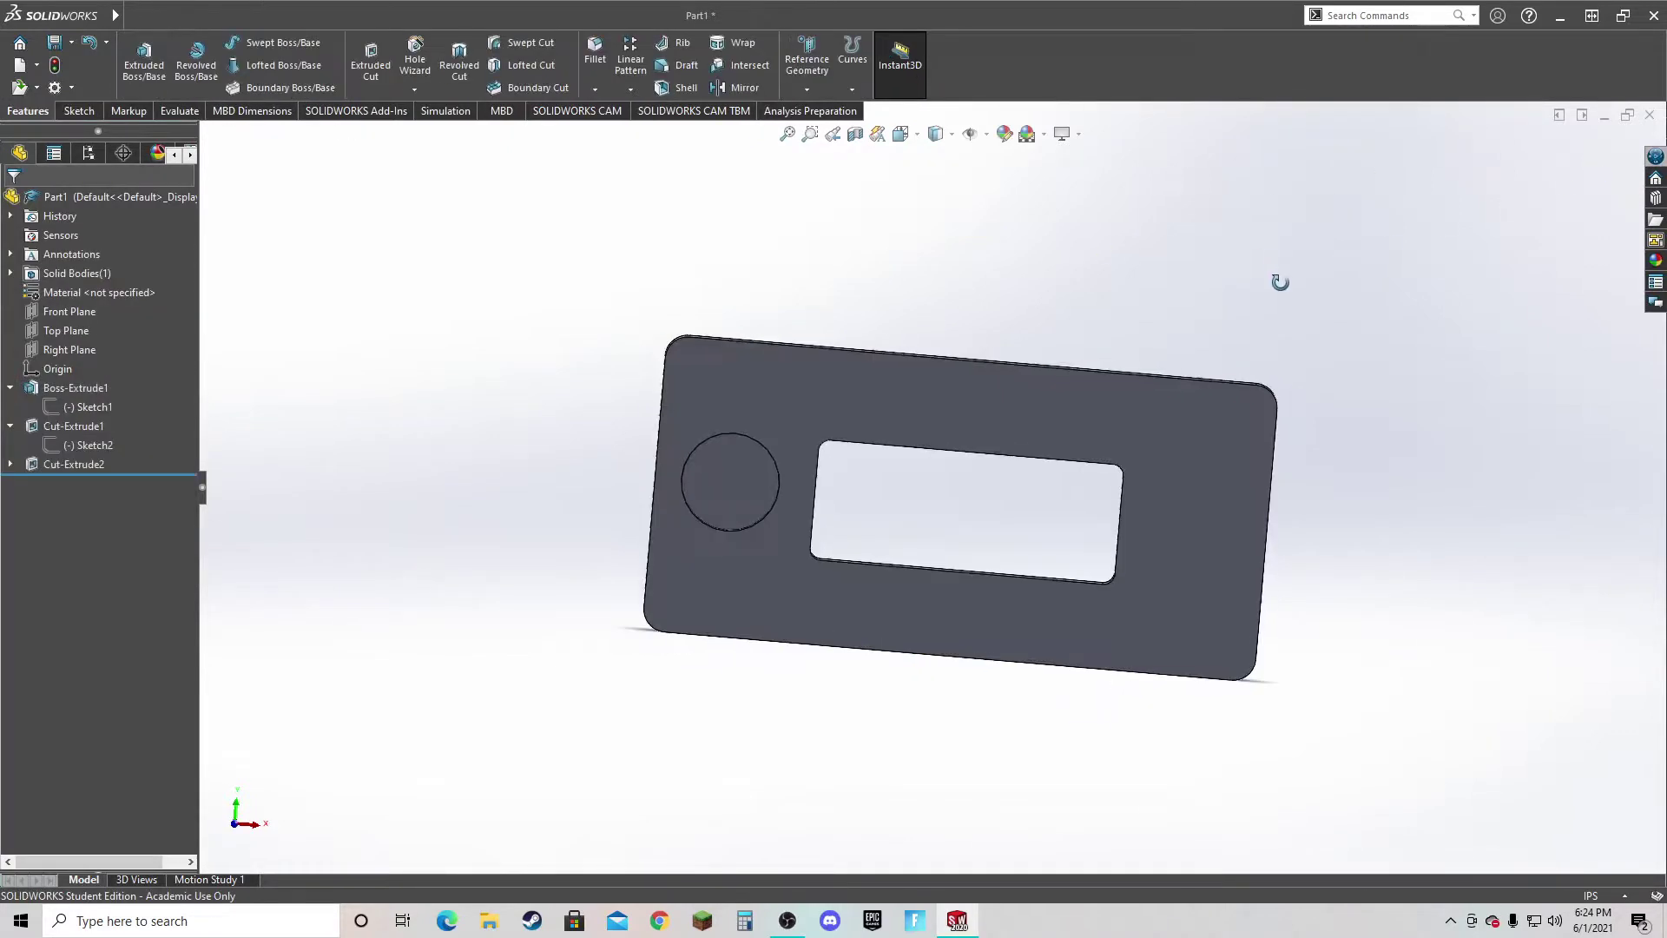
scroll(693, 342, "down", 2)
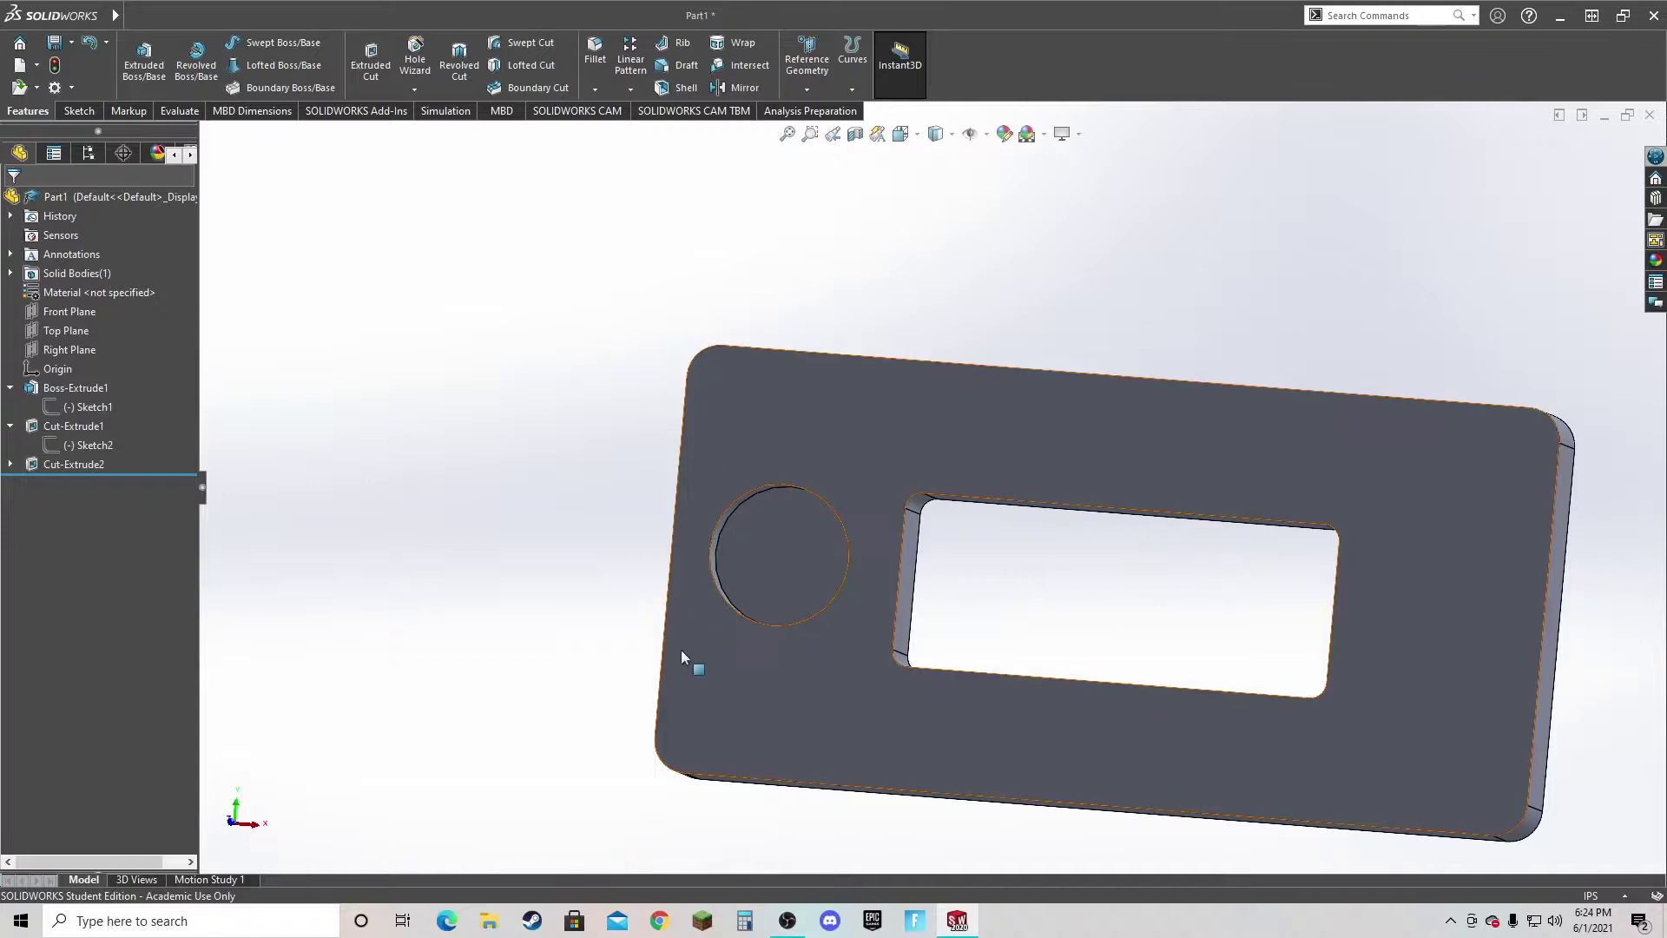
key("ctrl+1")
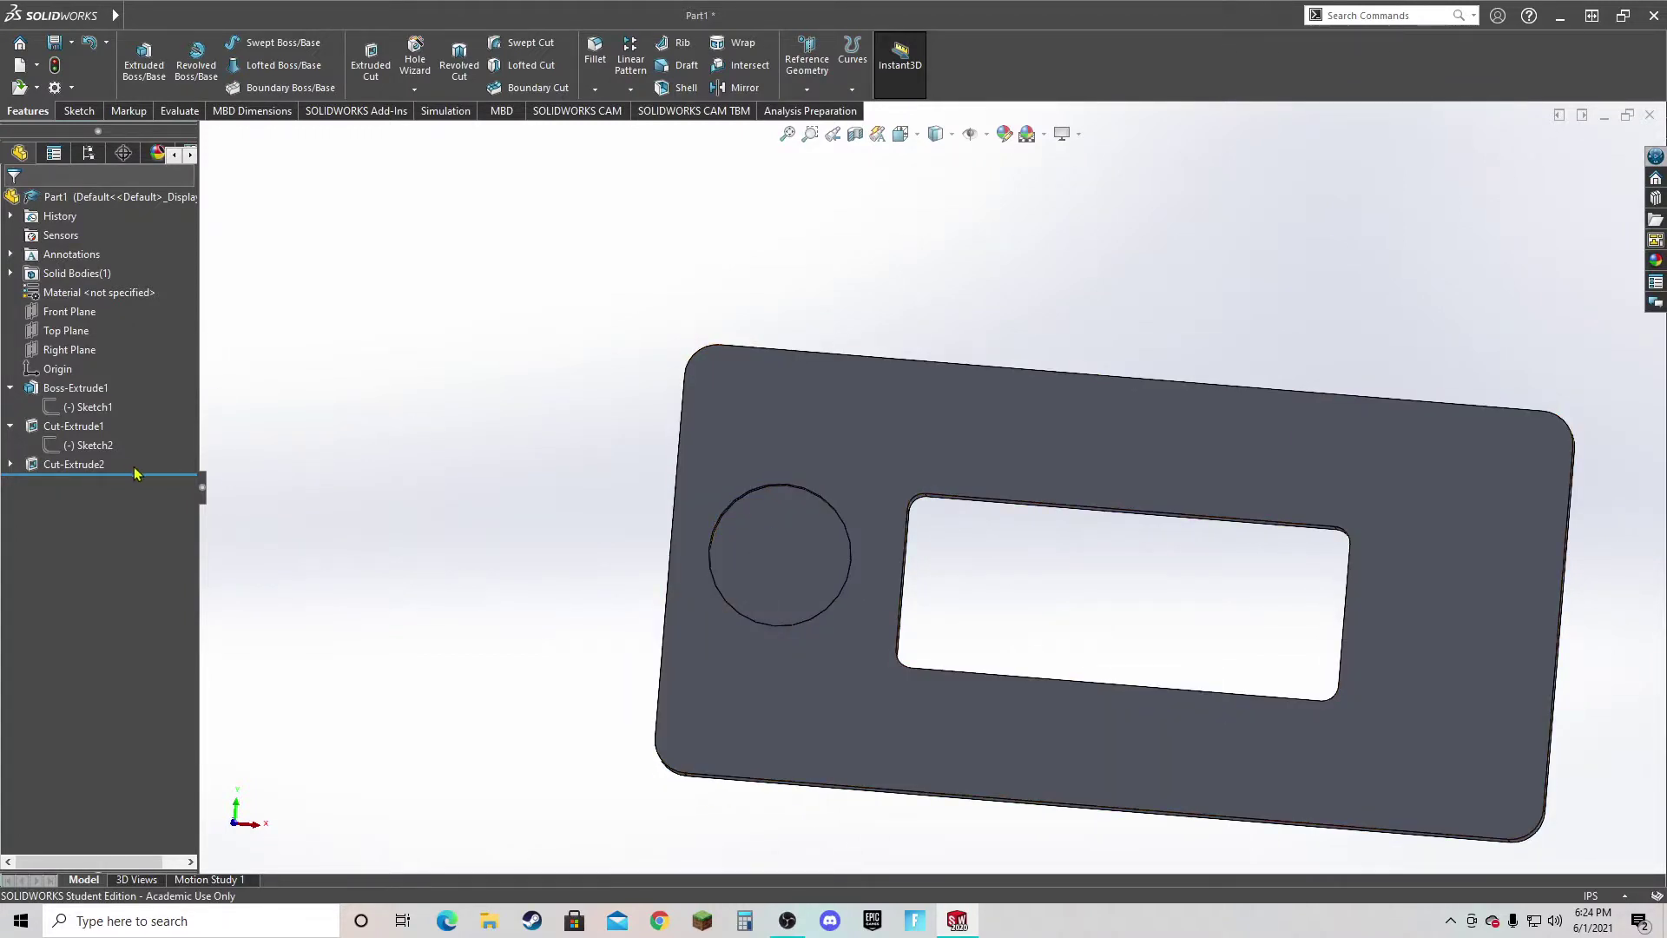
middle_click_drag(532, 474, 550, 469)
middle_click_drag(1012, 272, 976, 282)
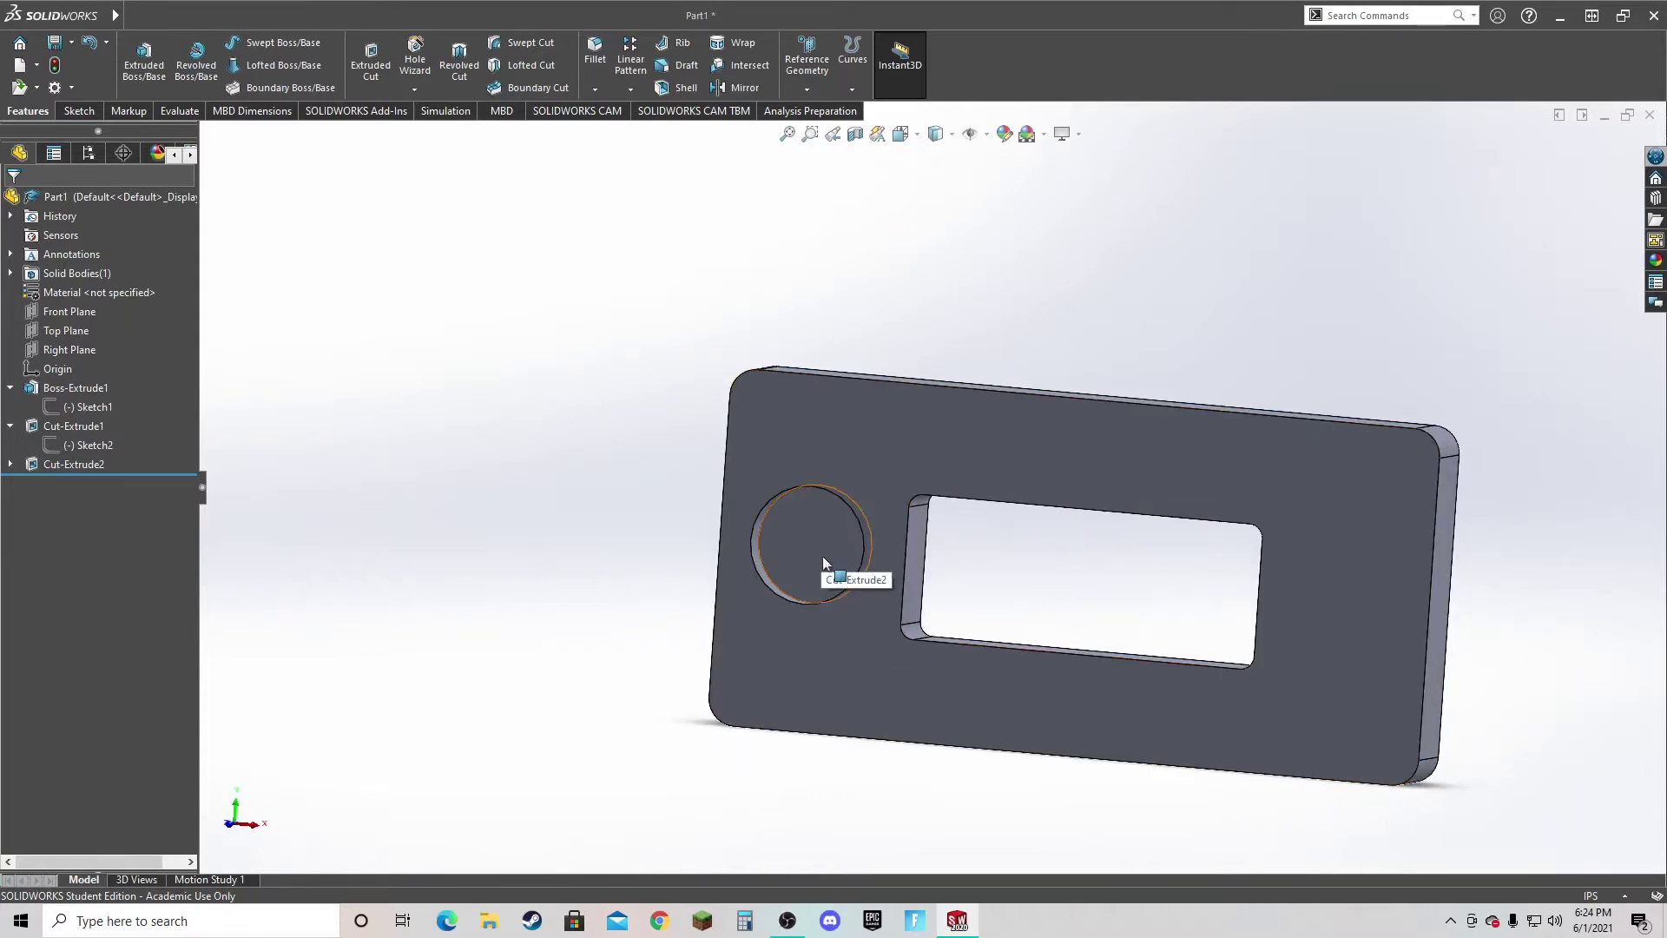
middle_click_drag(830, 434, 608, 412)
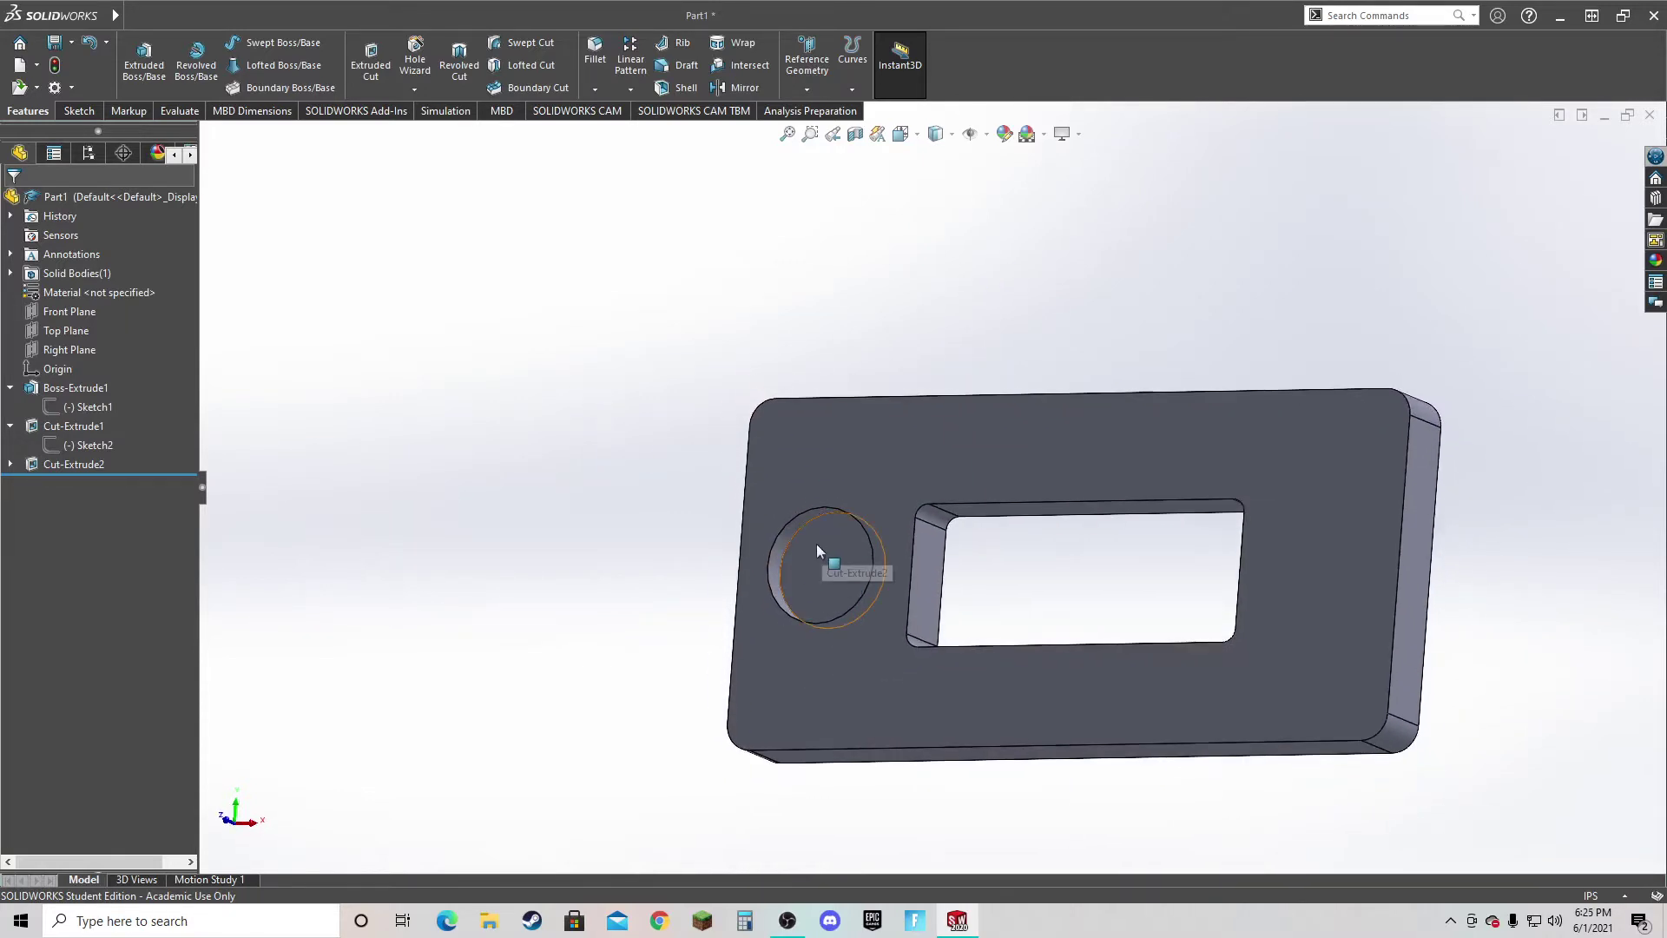
middle_click_drag(816, 551, 617, 633)
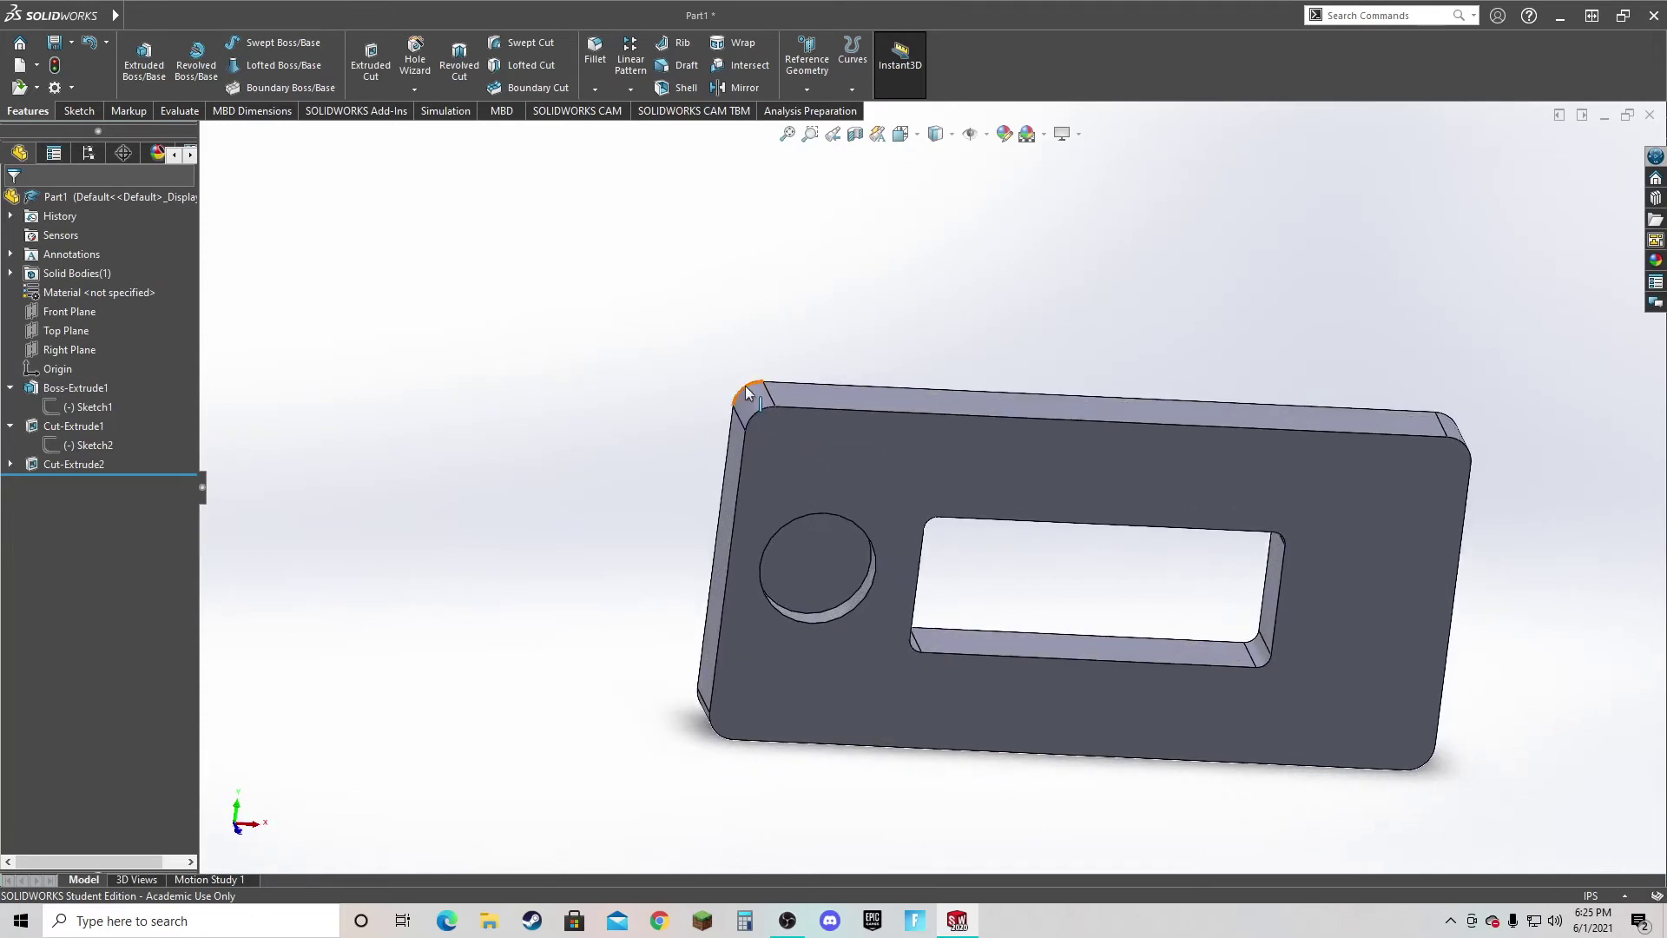